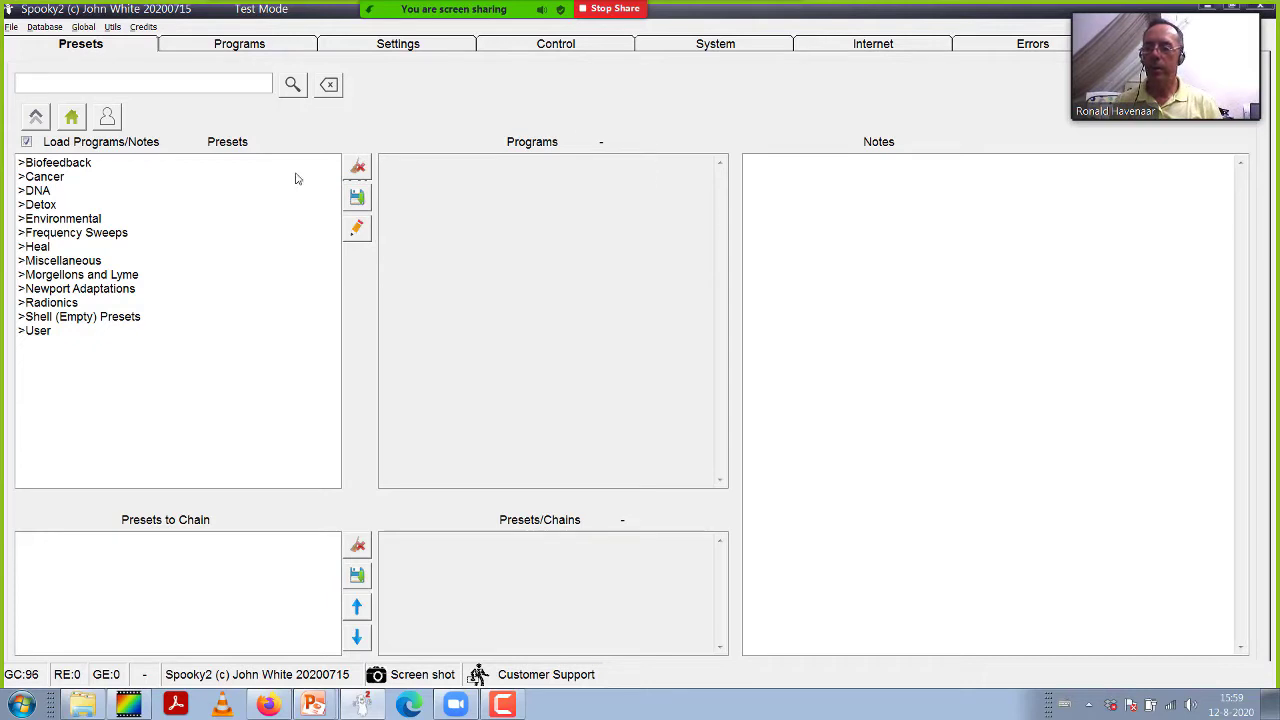
- Load the Spooky Scalar General (SS) - JW preset from the Scalar collection of the shell (empty) presets
{"action": "double_click", "coordinate": [50, 317]}
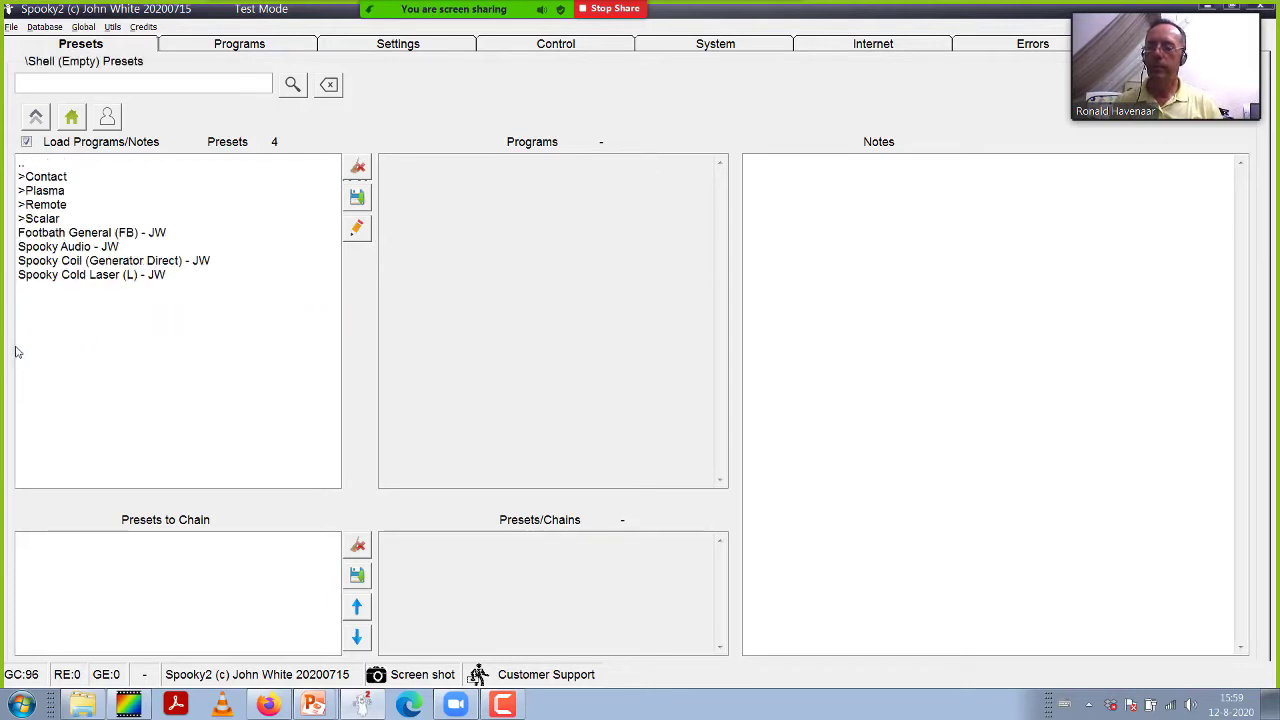
{"action": "double_click", "coordinate": [40, 220]}
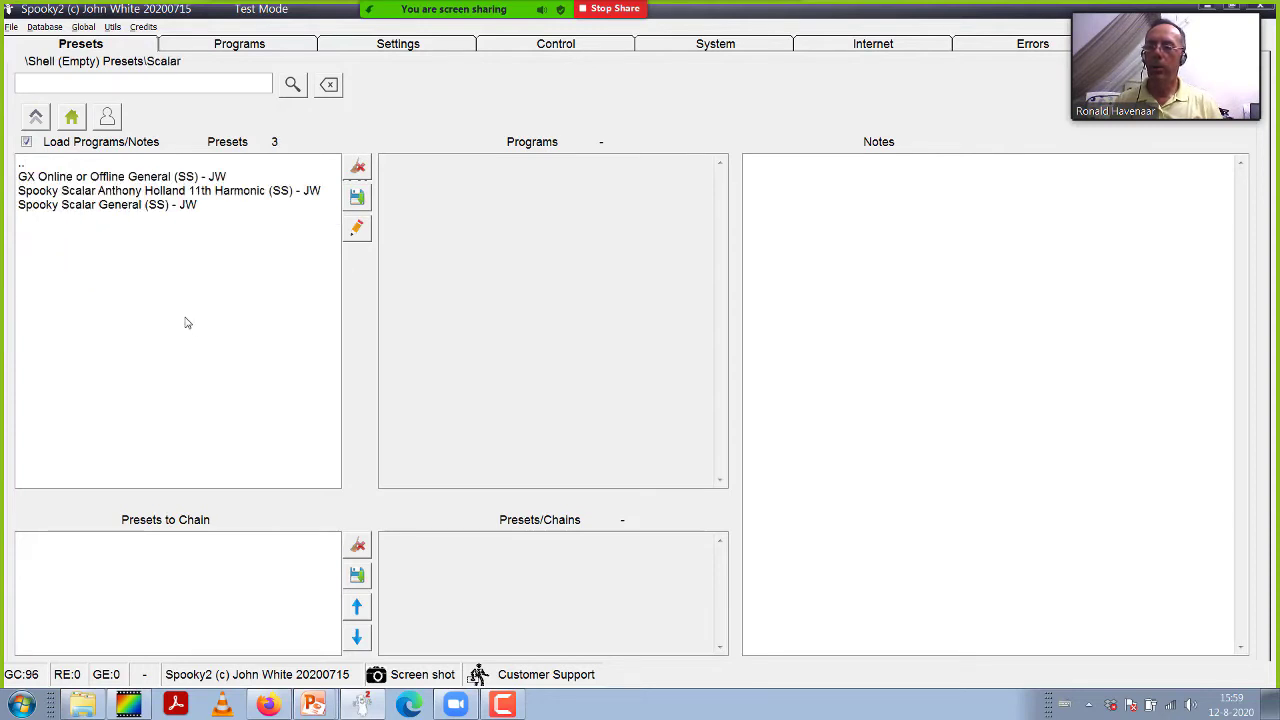
{"action": "left_click", "coordinate": [92, 205]}
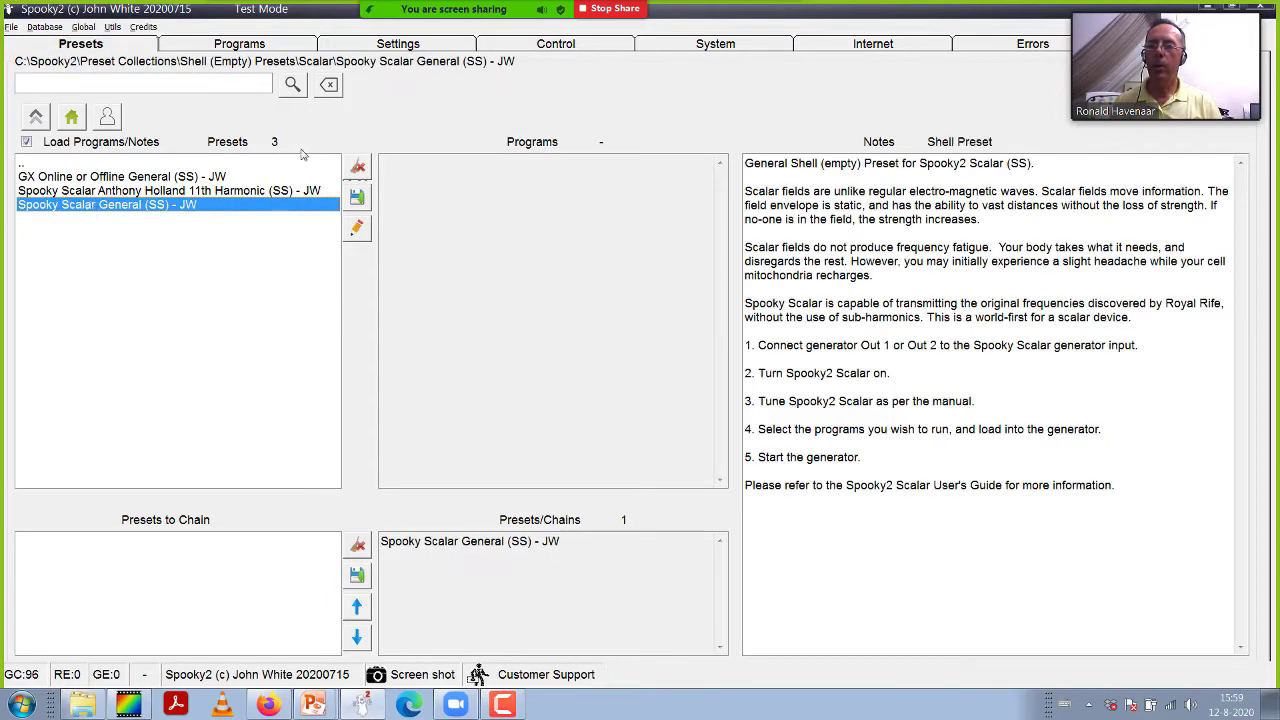
- Search the frequency programs for "staphylococcus"
{"action": "left_click", "coordinate": [262, 47]}
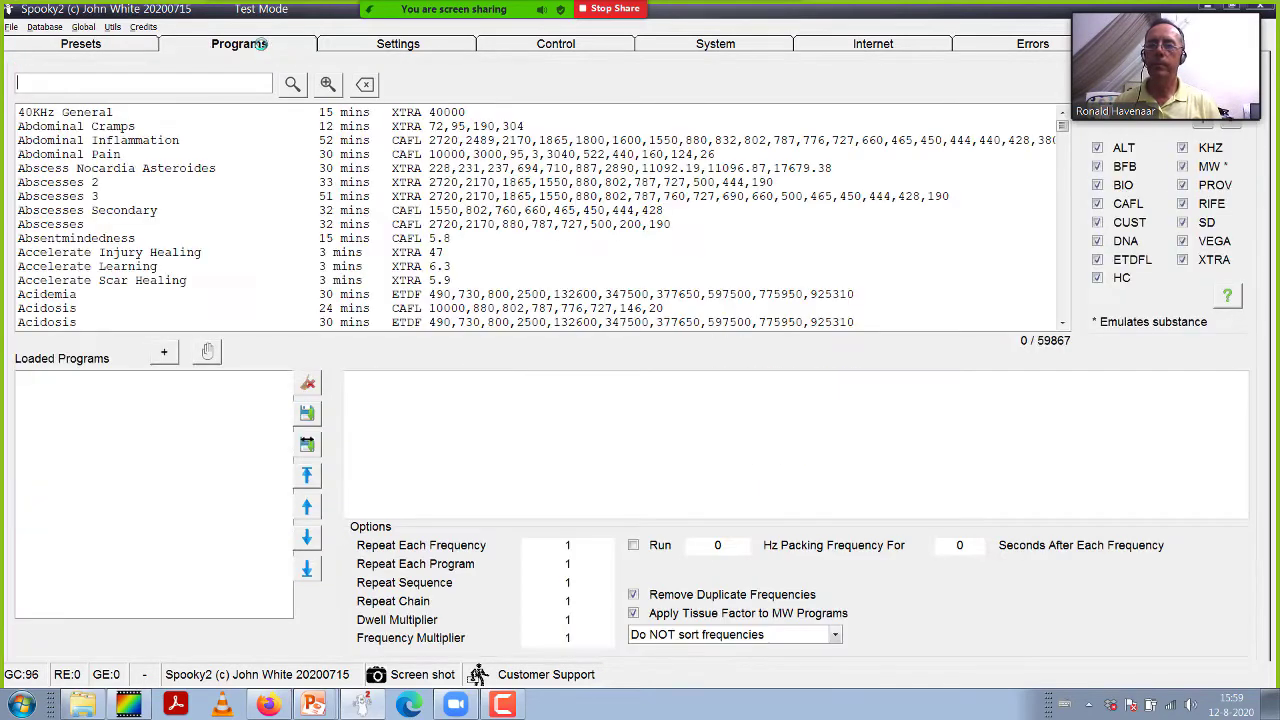
{"action": "left_click", "coordinate": [210, 77]}
{"action": "type", "text": "stap"}
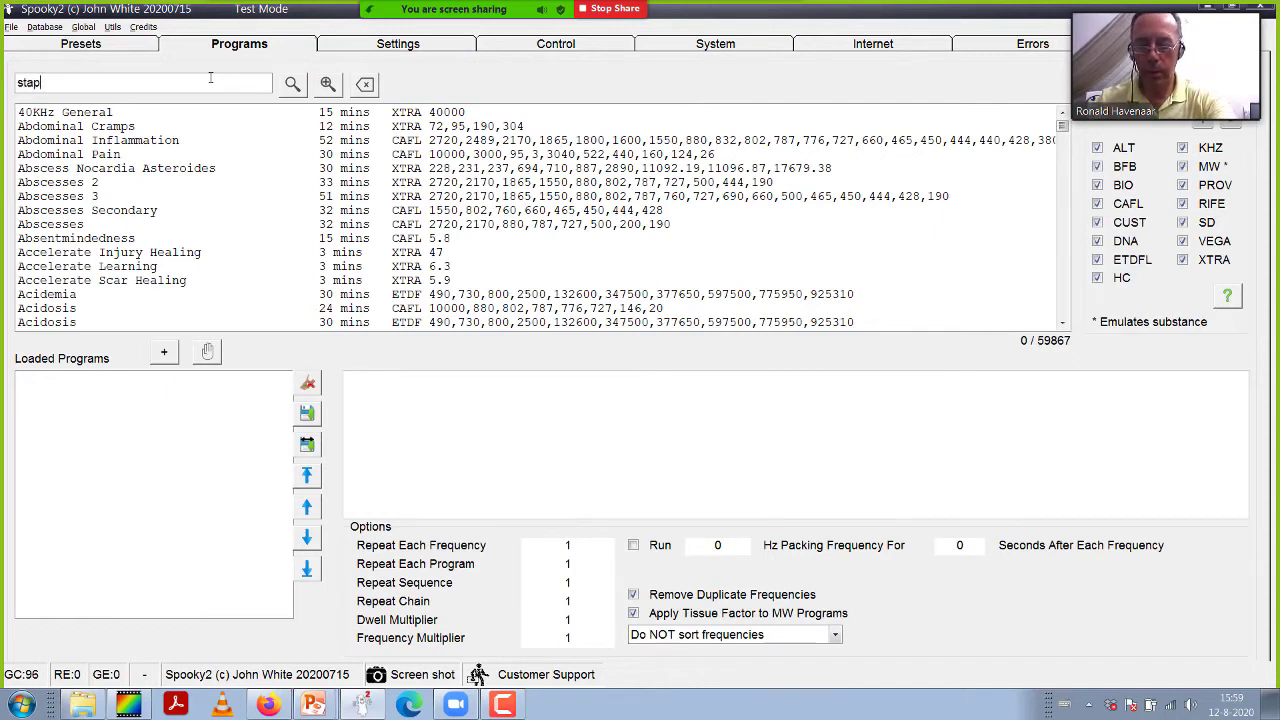
{"action": "type", "text": "hylococcus"}
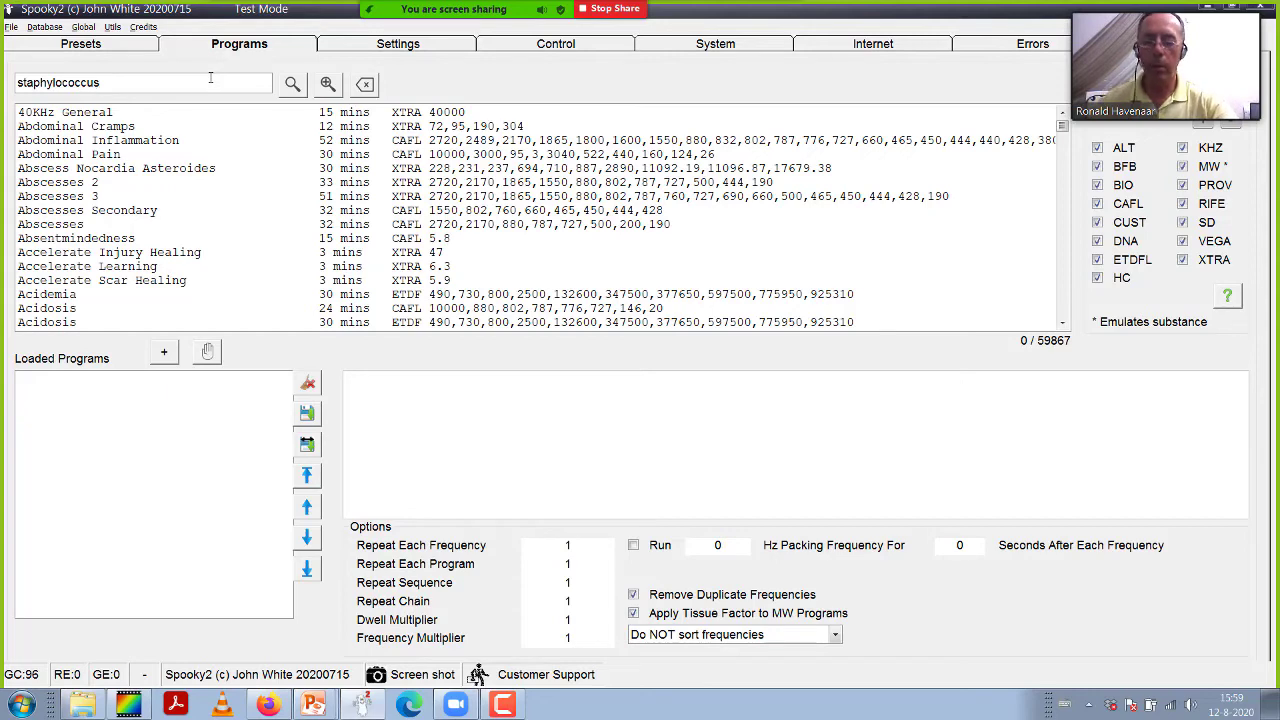
{"action": "key", "text": "Return"}
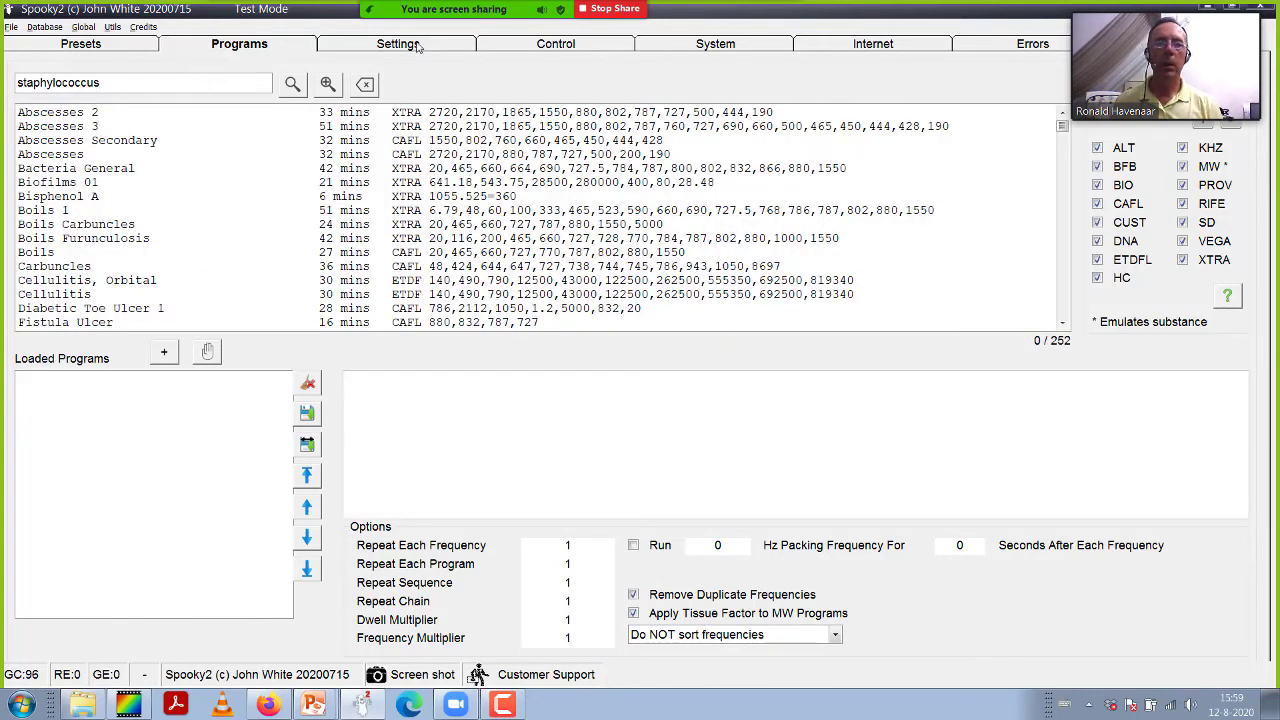
- Restrict the program search to the HC, KHZ and ETDFL databases, deselecting all others
{"action": "left_click_drag", "start_coordinate": [1144, 12], "coordinate": [938, 10]}
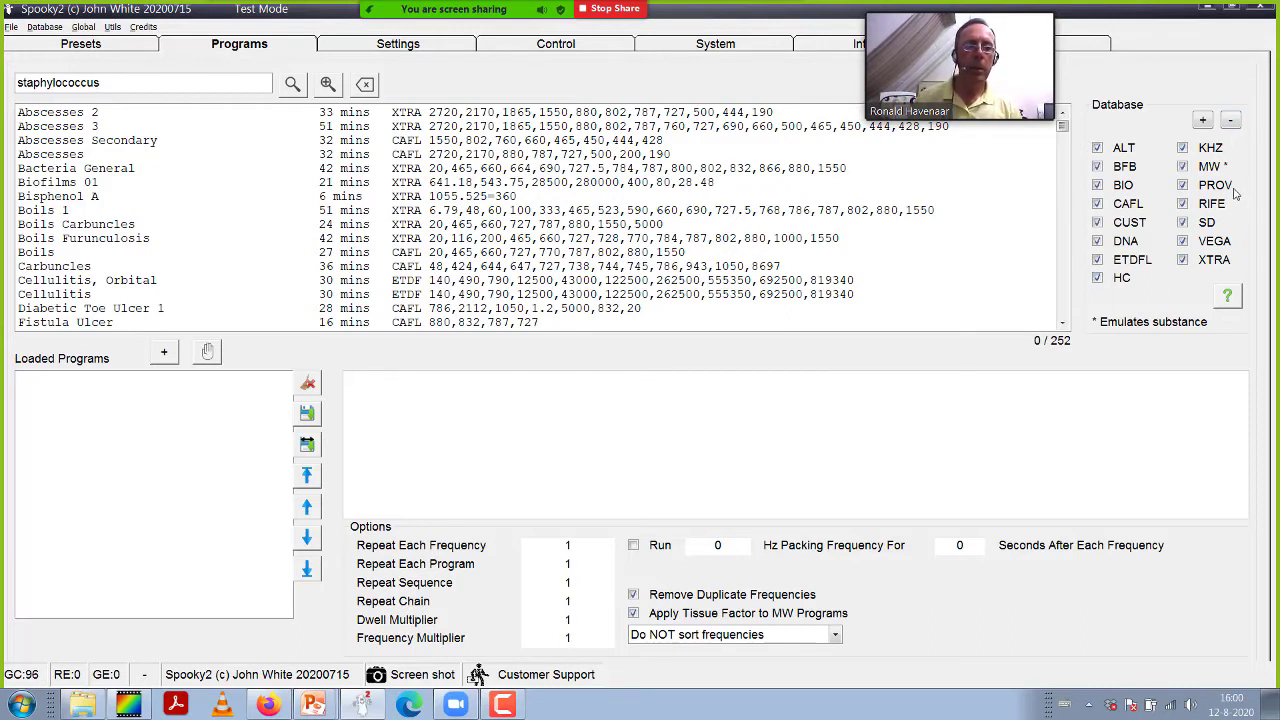
{"action": "left_click", "coordinate": [1231, 120]}
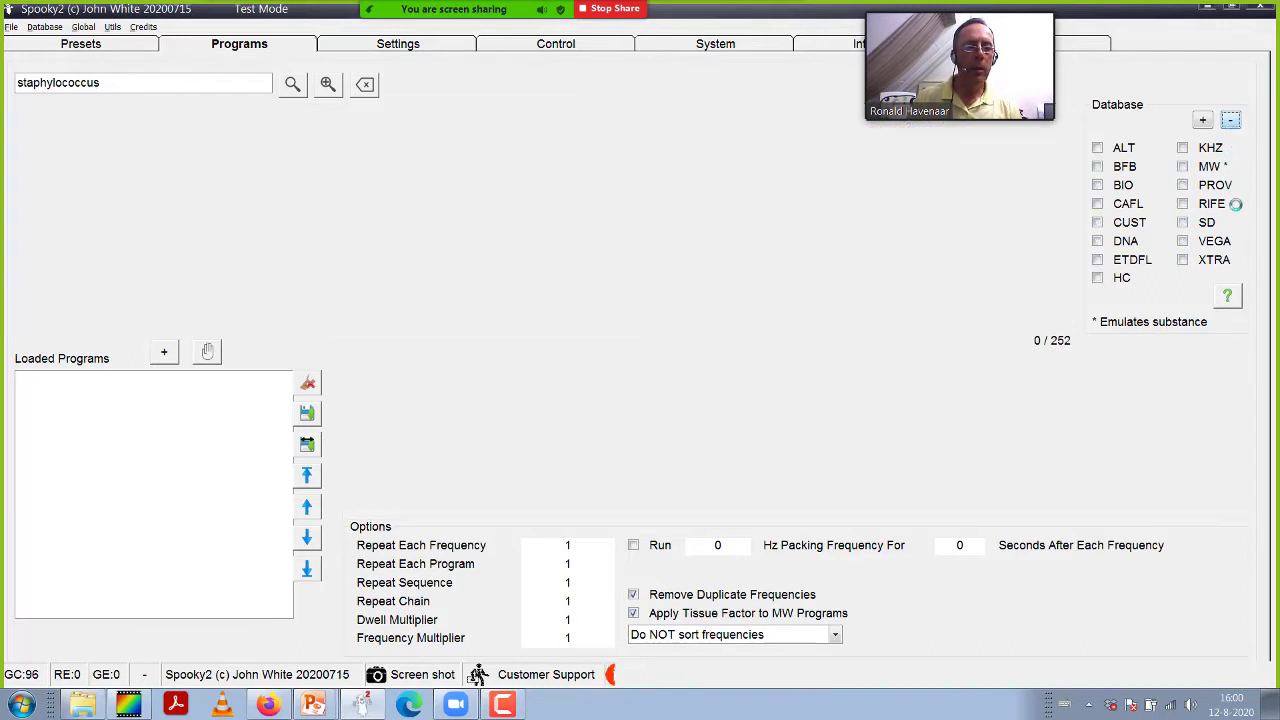
{"action": "left_click", "coordinate": [1098, 279]}
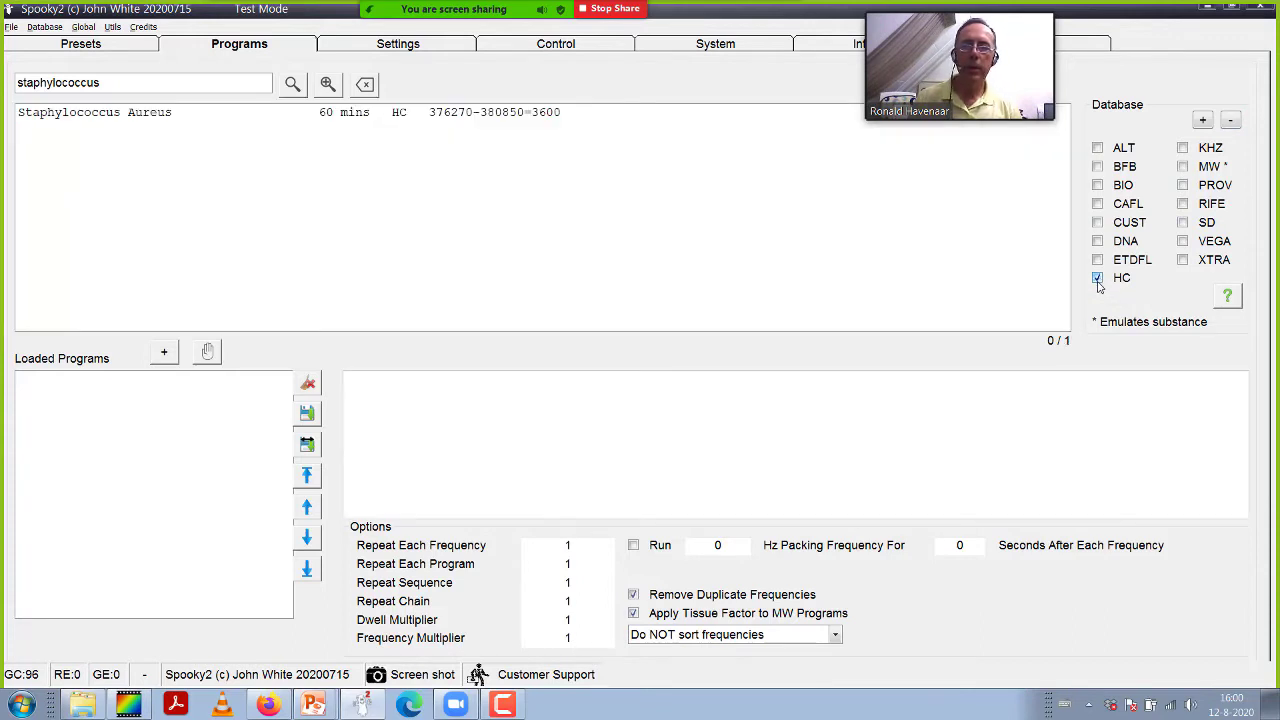
{"action": "left_click", "coordinate": [1183, 150]}
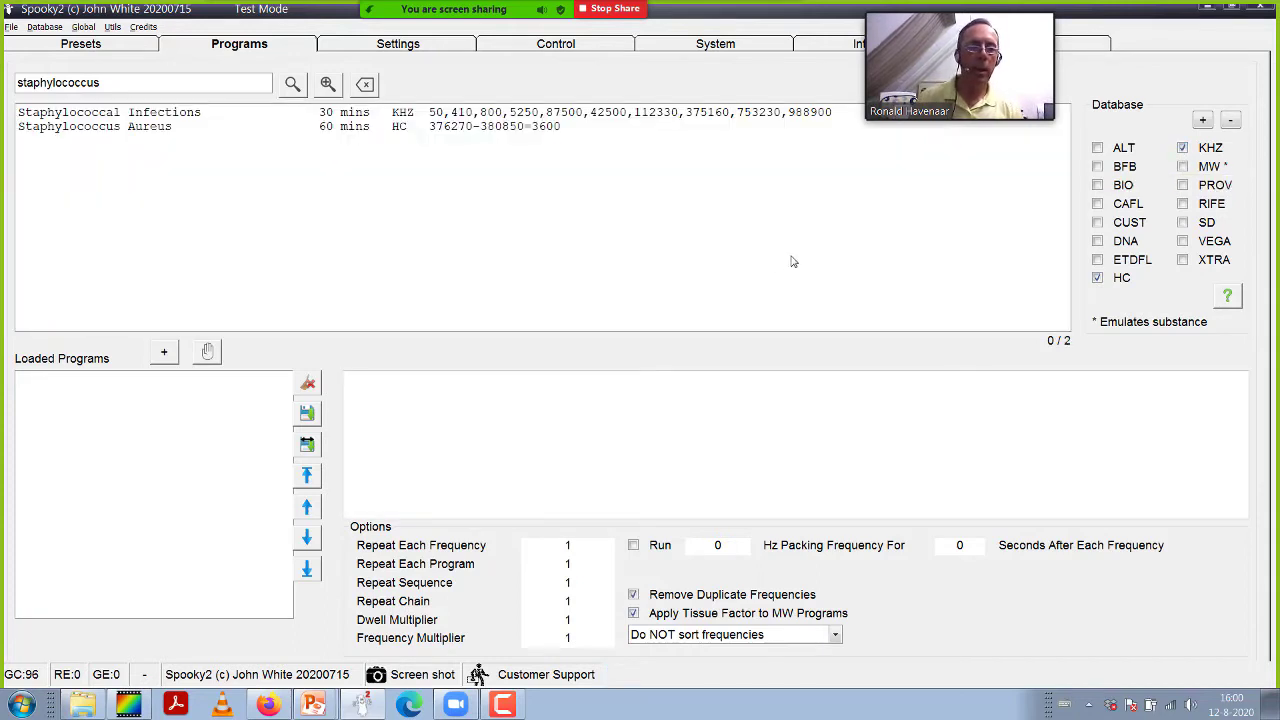
{"action": "left_click", "coordinate": [1098, 260]}
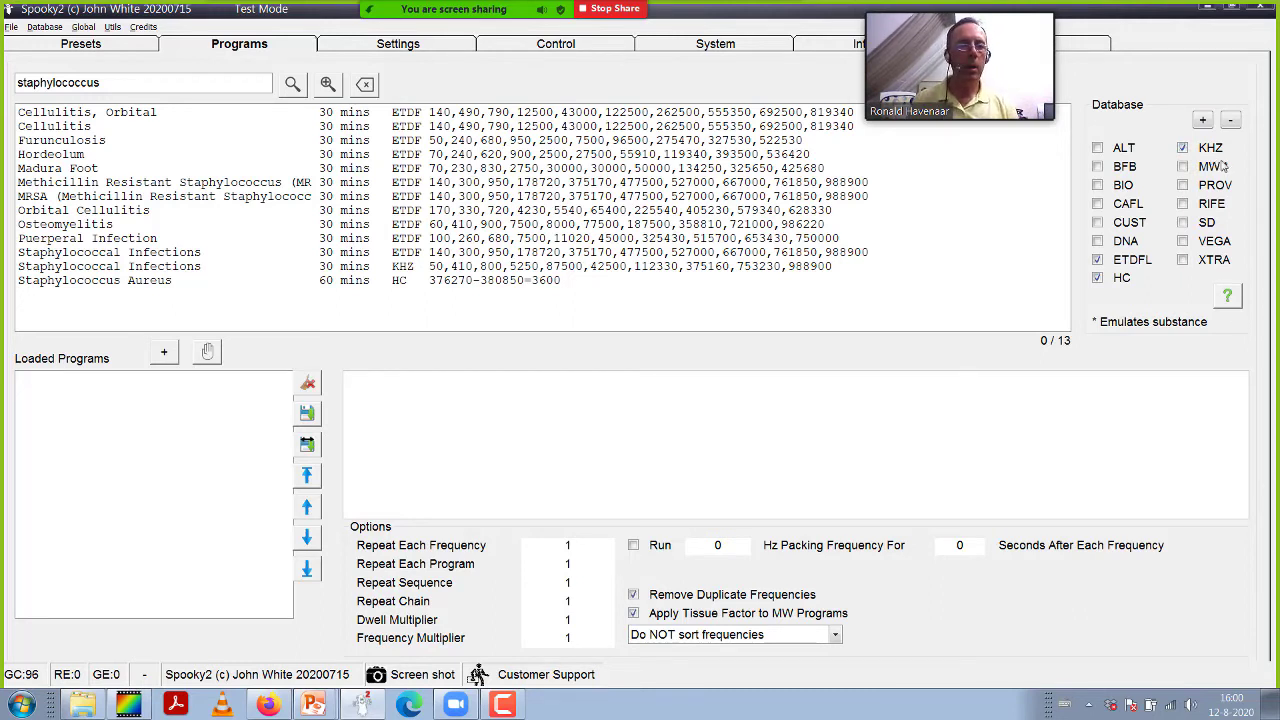
- Load the Staphylococcus Aureus (HC) program and replace it with Staphylococcal Infections (KHZ)
{"action": "double_click", "coordinate": [58, 283]}
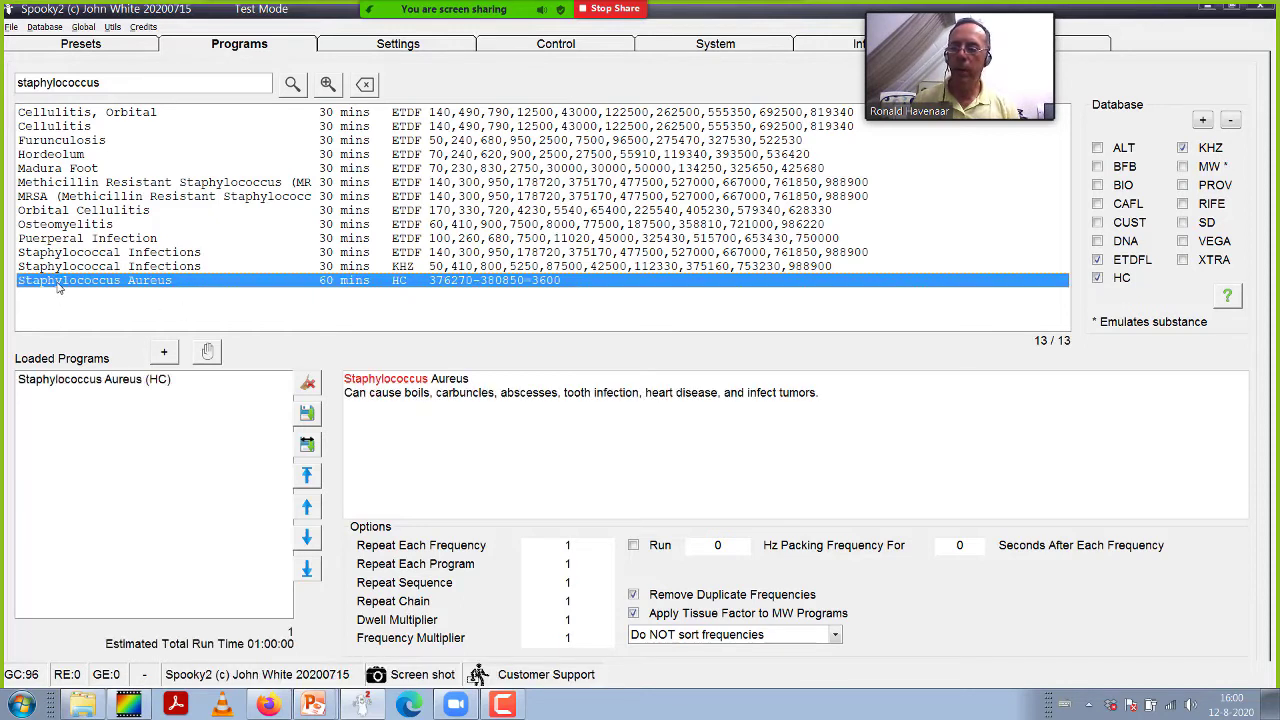
{"action": "double_click", "coordinate": [83, 386]}
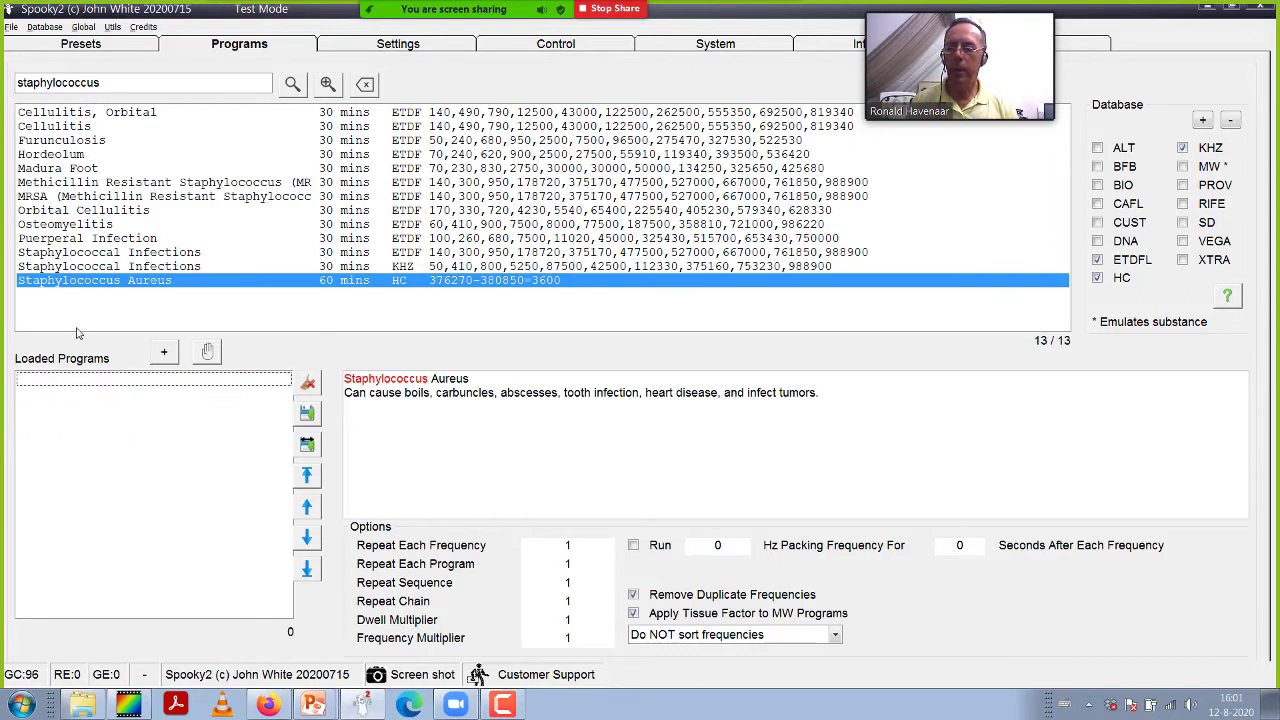
{"action": "double_click", "coordinate": [70, 268]}
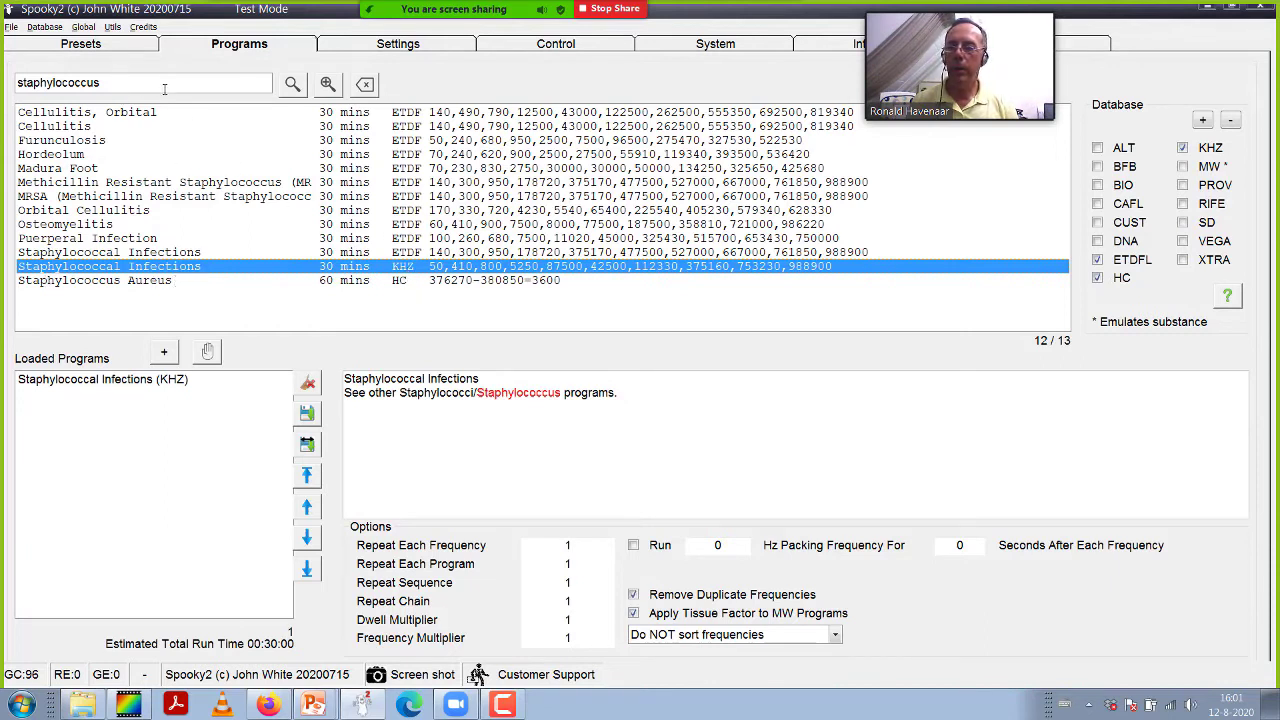
- Replace the program search term with "streptococcus" and run the search
{"action": "left_click_drag", "start_coordinate": [136, 85], "coordinate": [5, 92]}
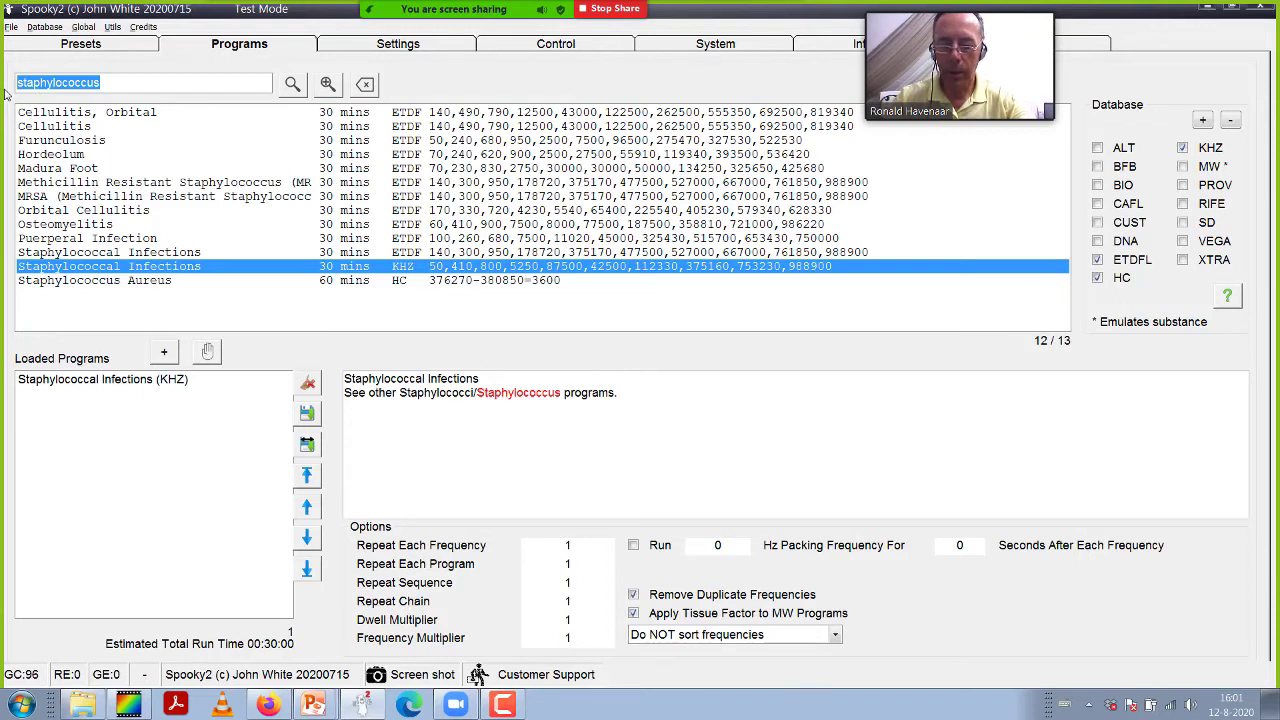
{"action": "type", "text": "str"}
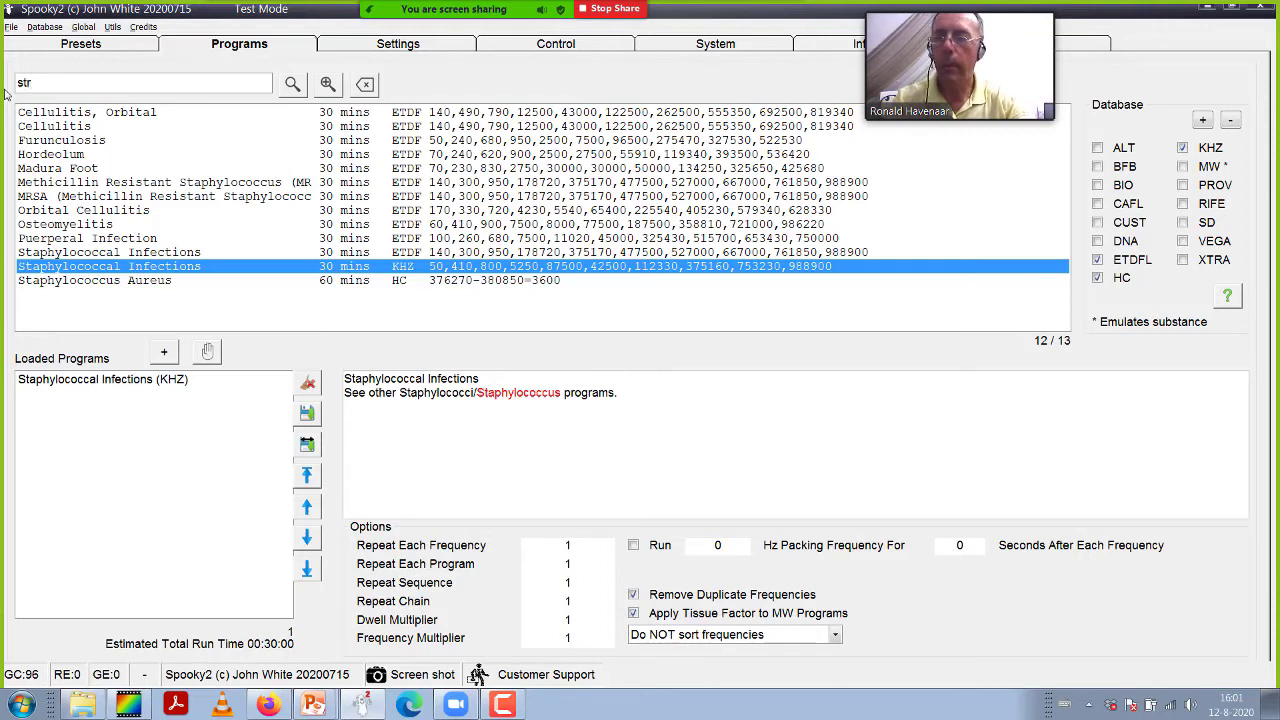
{"action": "type", "text": "eptococ"}
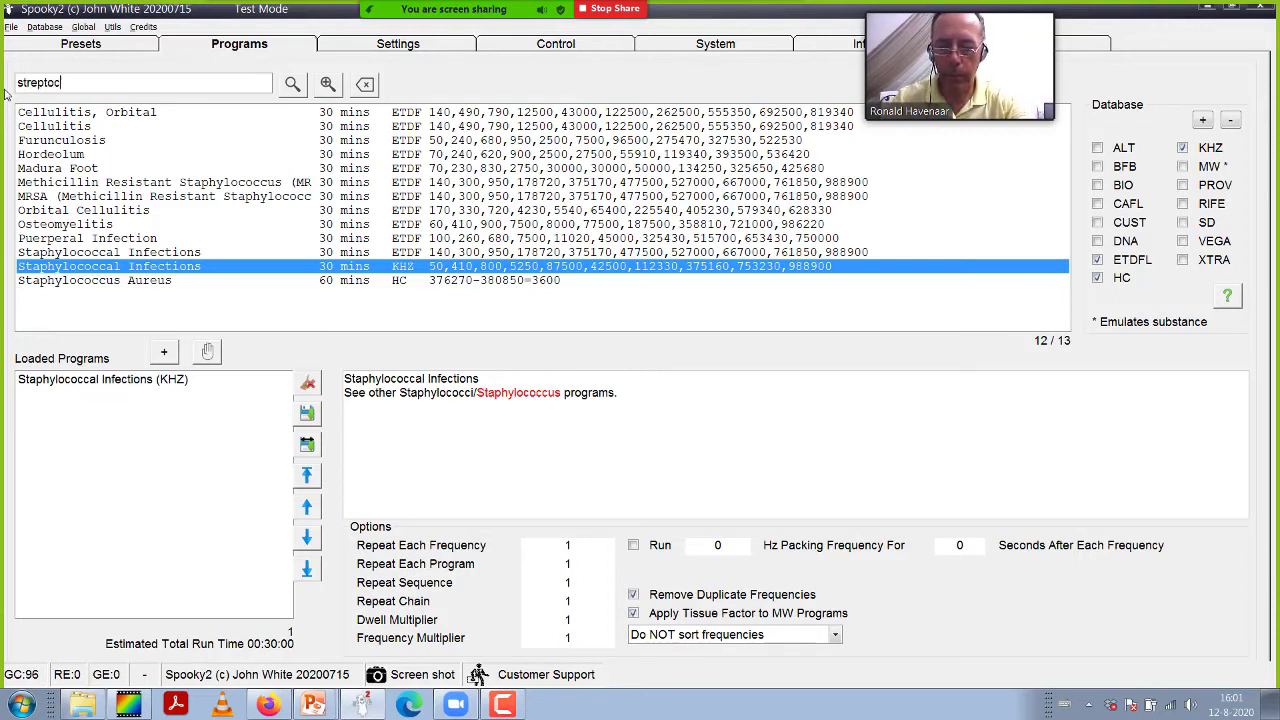
{"action": "type", "text": "cus"}
{"action": "key", "text": "Return"}
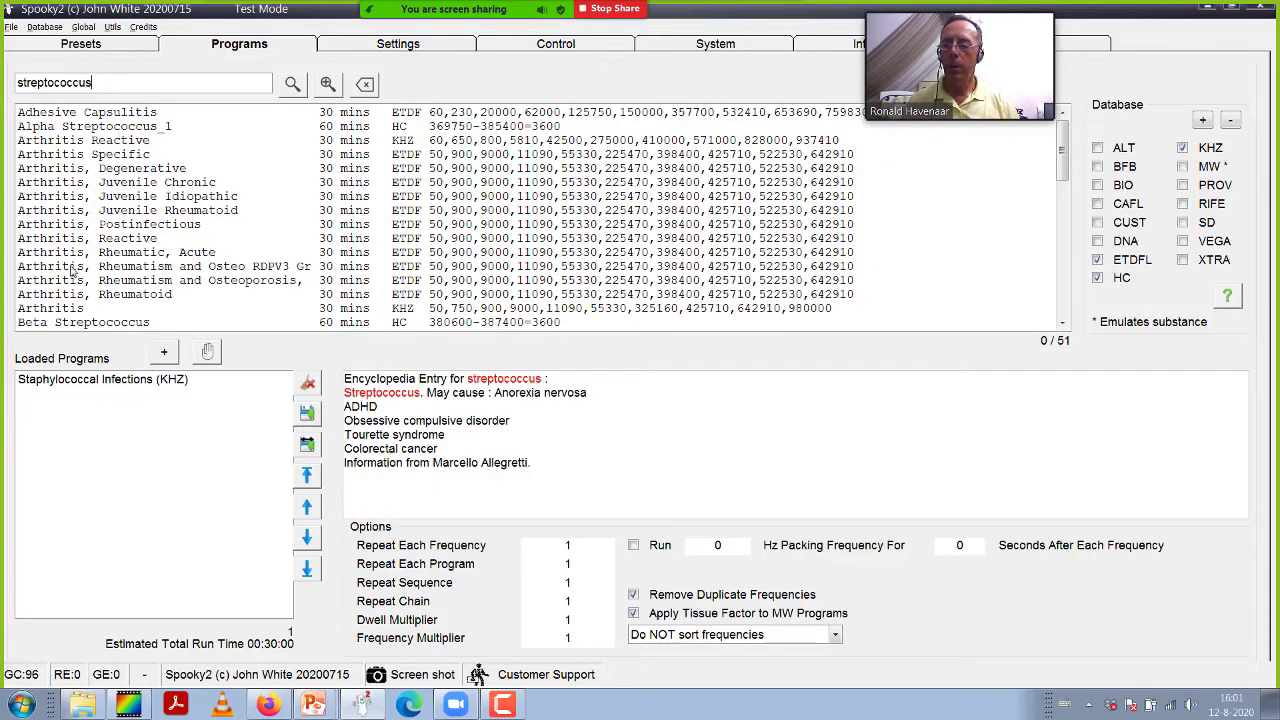
- Exclude the ETDFL database from the streptococcus results and add Streptococcal Infections (KHZ) to the loaded programs
{"action": "left_click", "coordinate": [232, 240]}
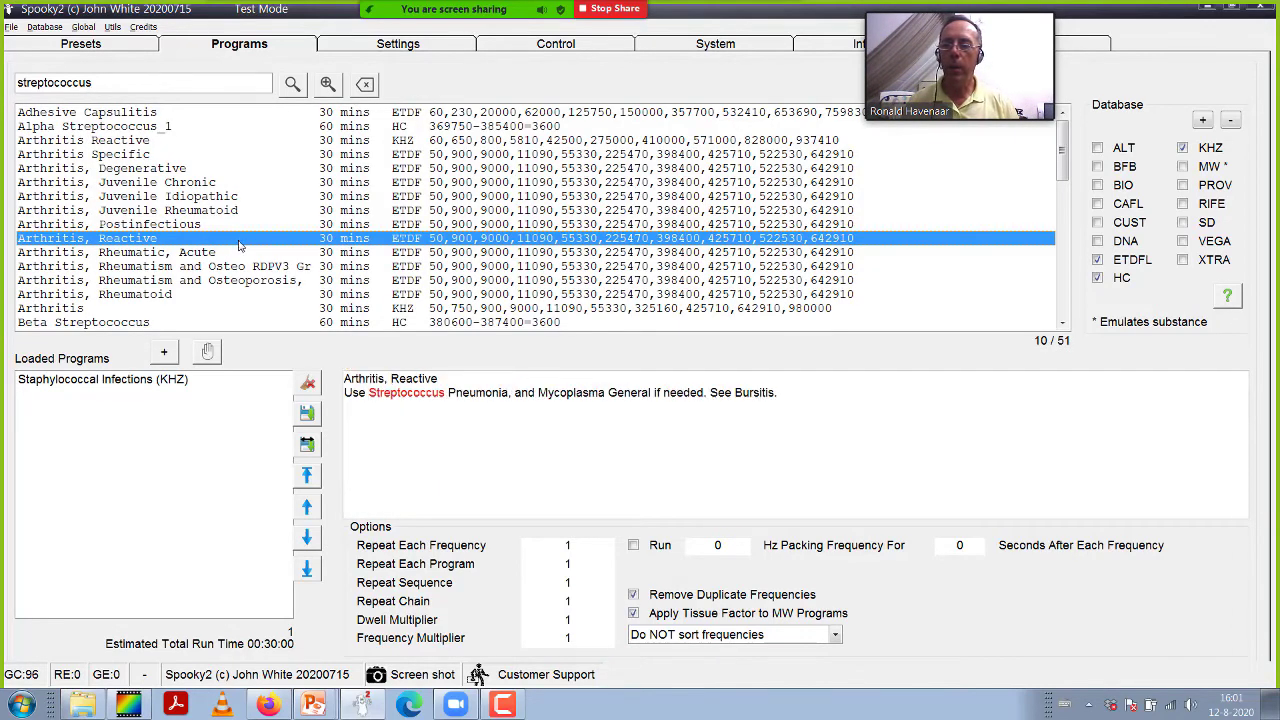
{"action": "left_click", "coordinate": [106, 144]}
{"action": "scroll", "coordinate": [210, 190], "scroll_direction": "down", "scroll_amount": 1}
{"action": "scroll", "coordinate": [208, 189], "scroll_direction": "down", "scroll_amount": 6}
{"action": "scroll", "coordinate": [200, 188], "scroll_direction": "up", "scroll_amount": 1}
{"action": "scroll", "coordinate": [197, 187], "scroll_direction": "down", "scroll_amount": 1}
{"action": "scroll", "coordinate": [196, 188], "scroll_direction": "down", "scroll_amount": 6}
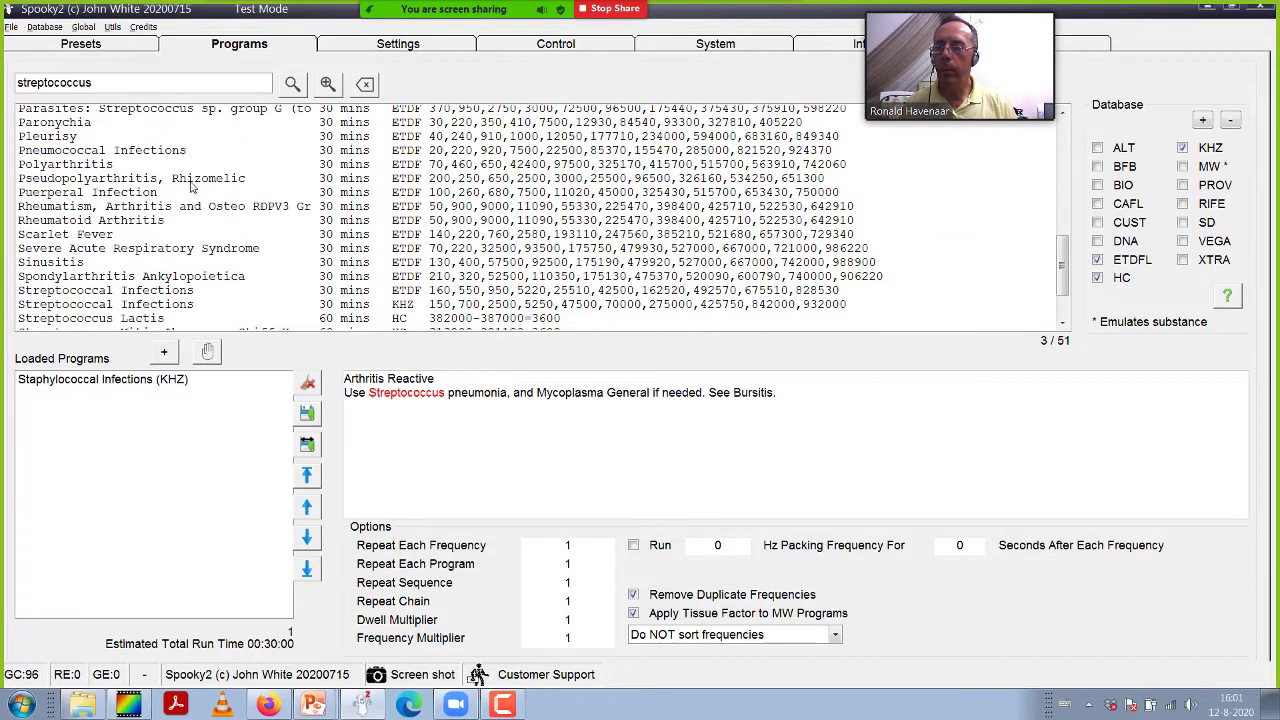
{"action": "left_click", "coordinate": [1097, 259]}
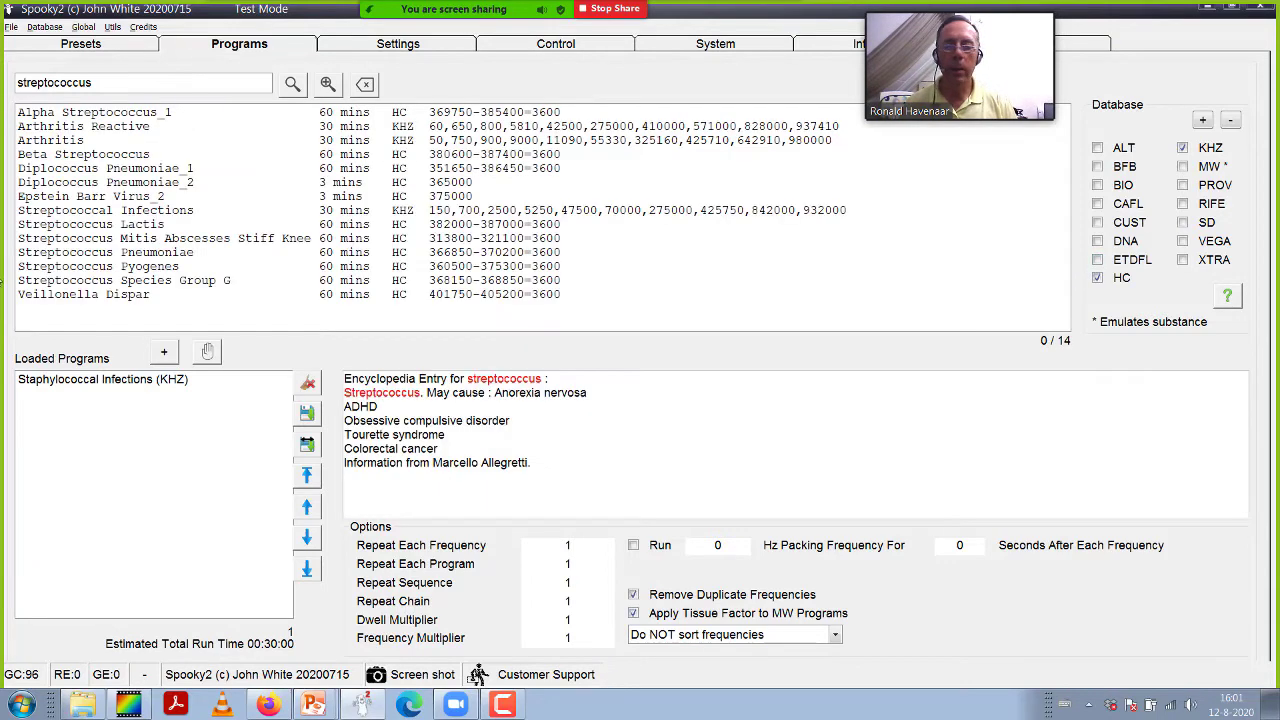
{"action": "left_click", "coordinate": [54, 216]}
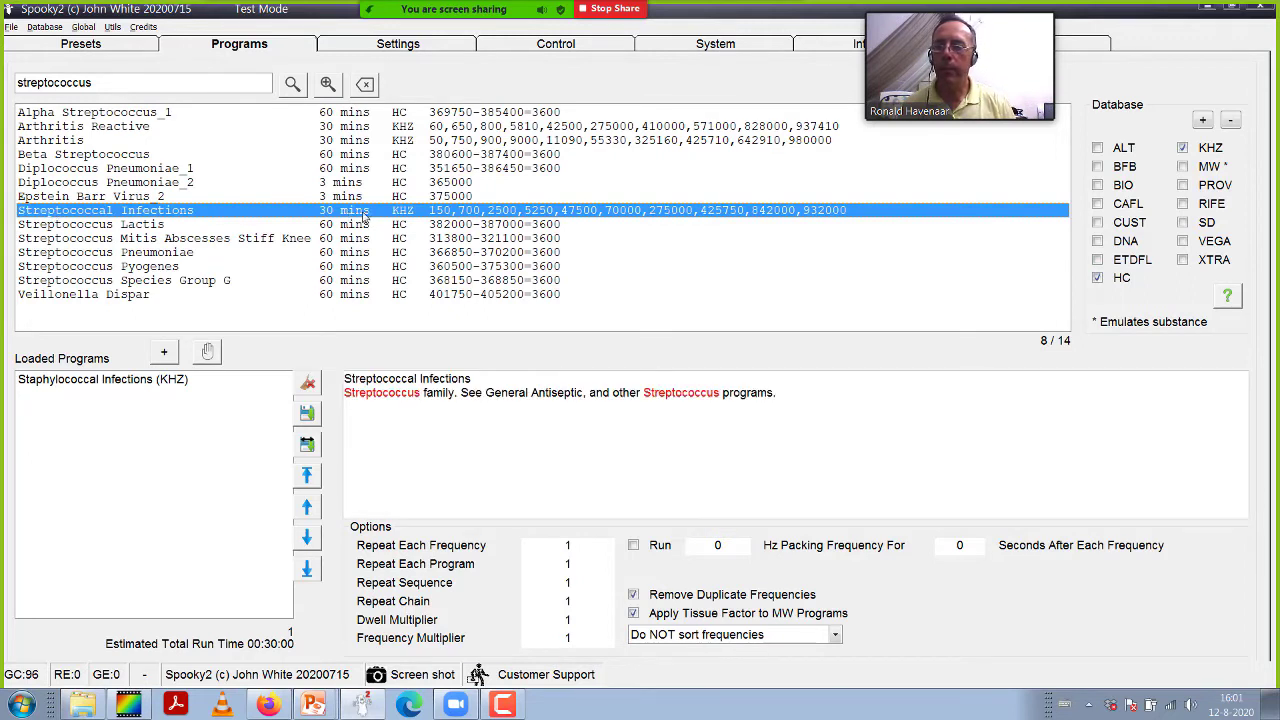
{"action": "double_click", "coordinate": [365, 217]}
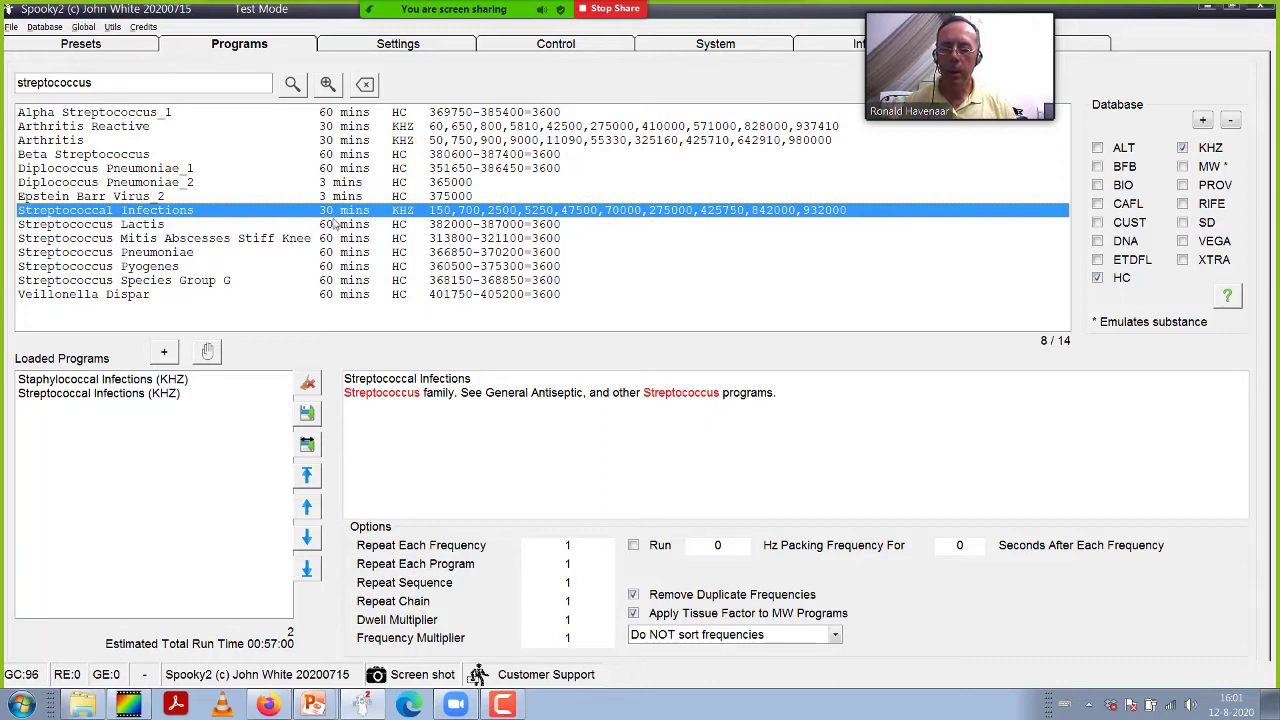
- Set the Dwell Multiplier for the loaded programs to 0.5
{"action": "double_click", "coordinate": [556, 623]}
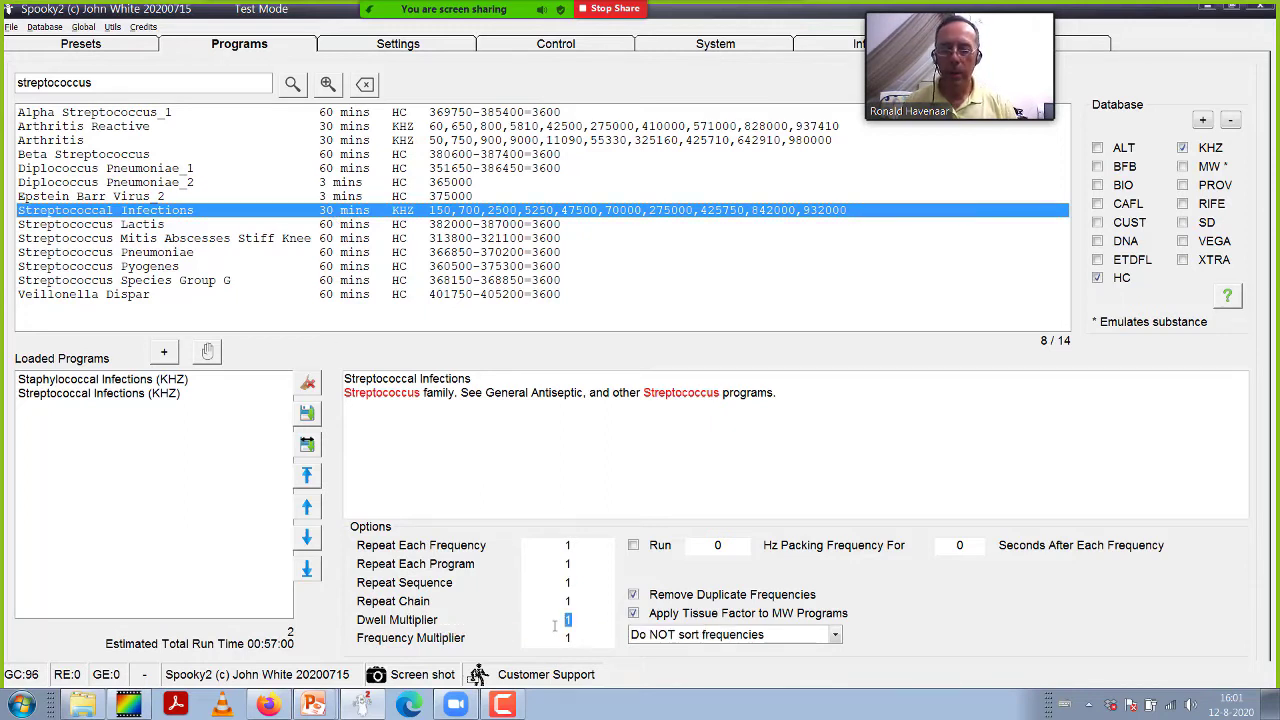
{"action": "type", "text": "0.5"}
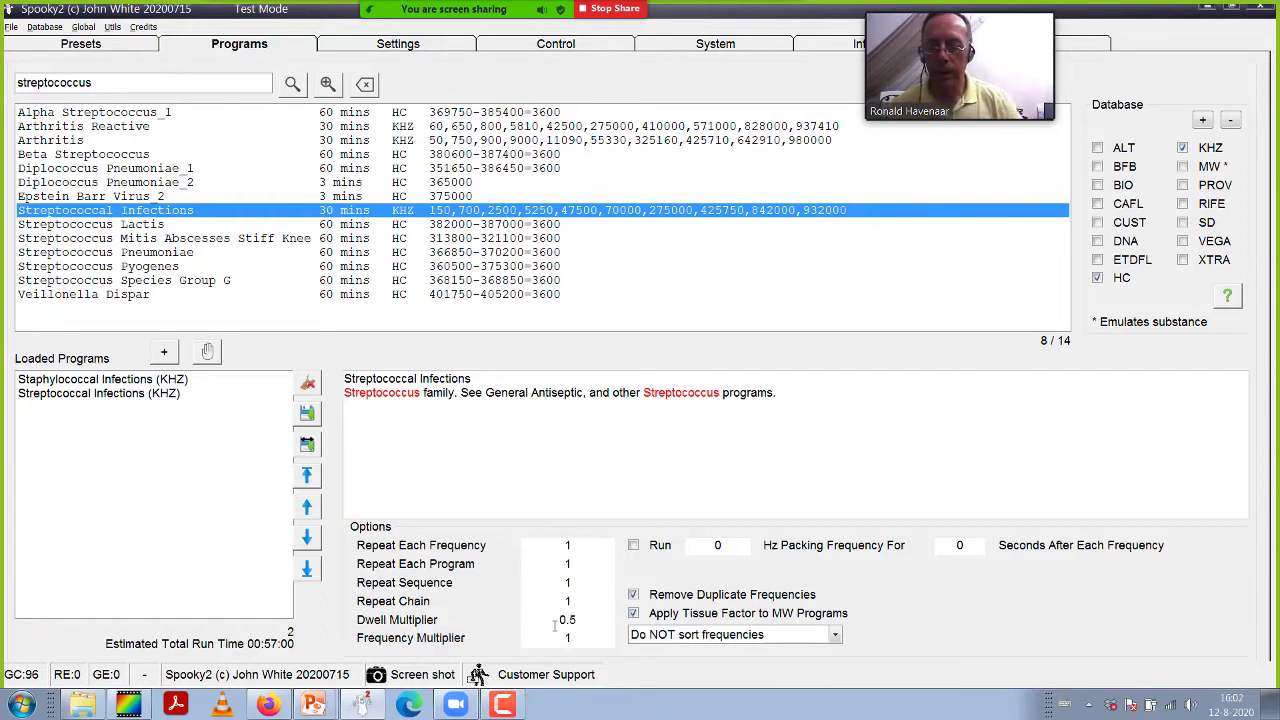
{"action": "left_click", "coordinate": [633, 594]}
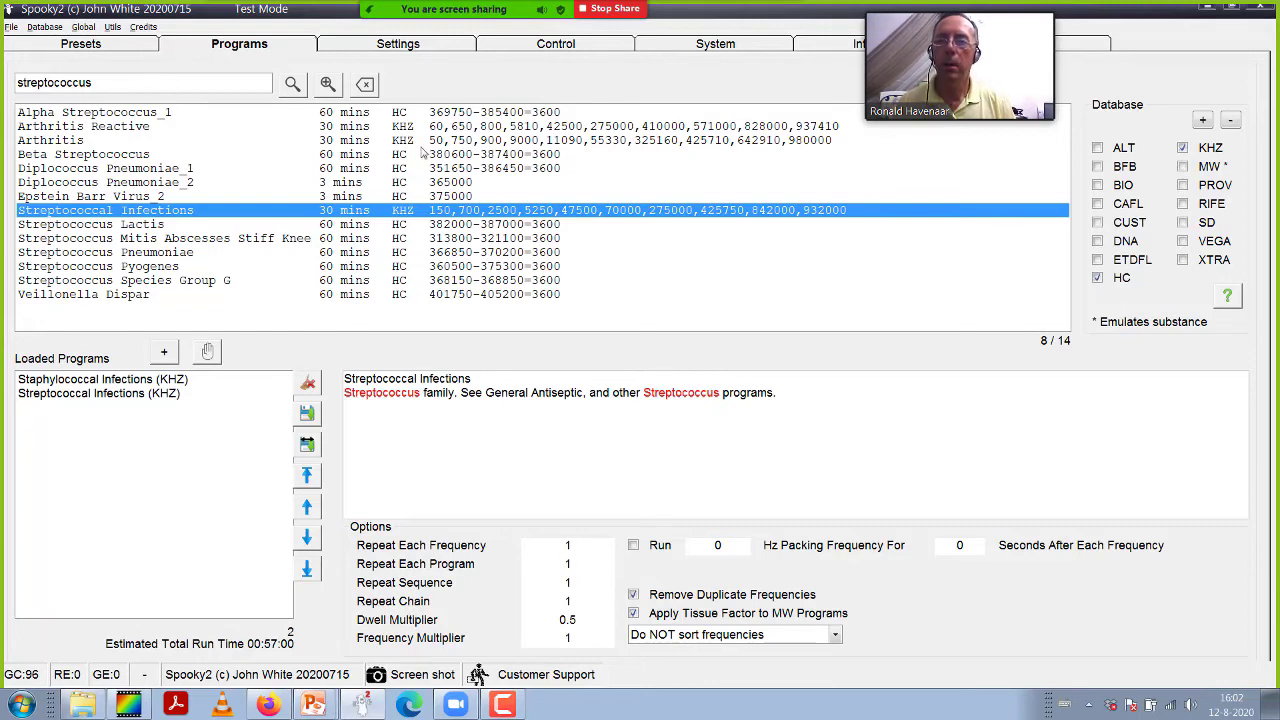
- Set the preset's Harmonic Wobble to +-.02% Feathering
{"action": "left_click", "coordinate": [398, 44]}
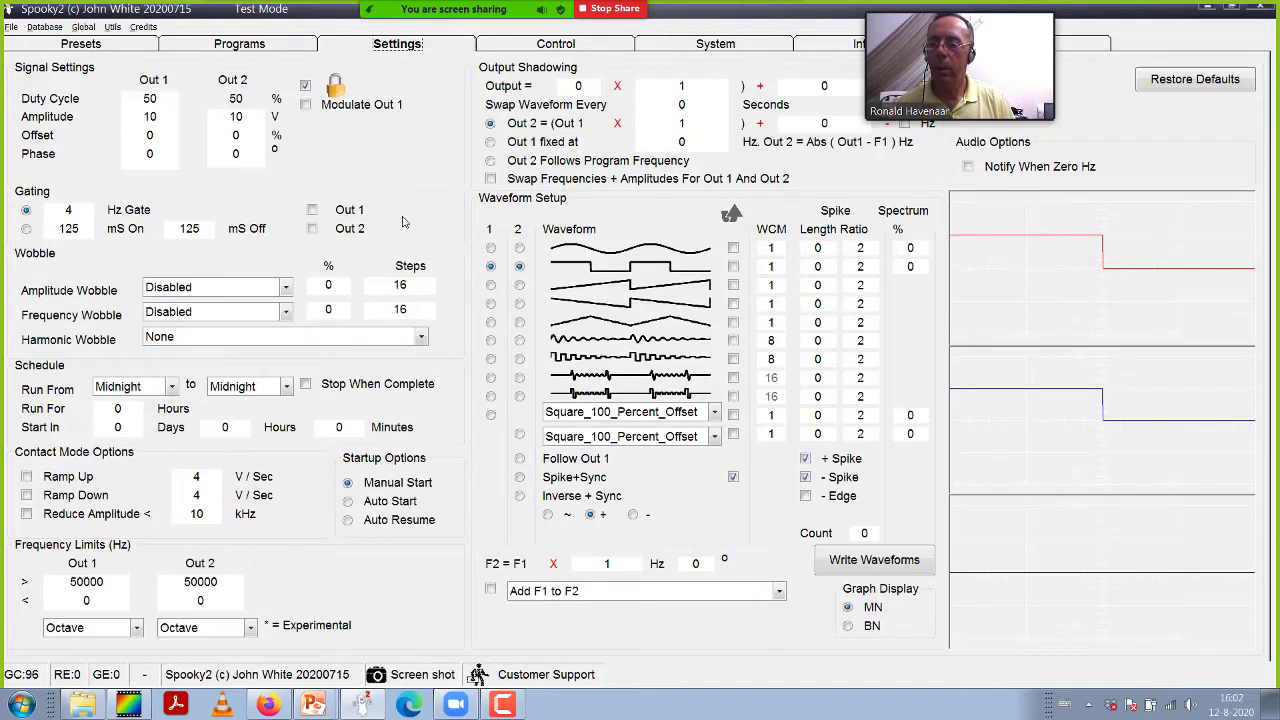
{"action": "left_click", "coordinate": [422, 337]}
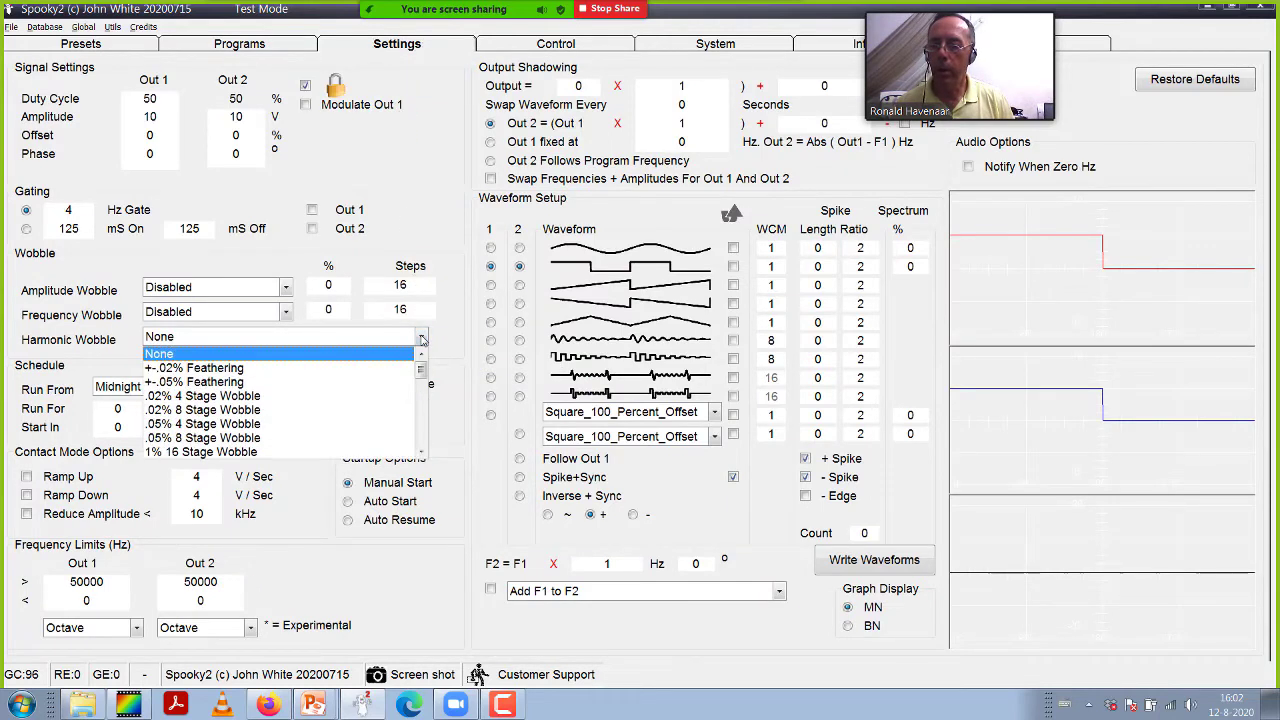
{"action": "left_click", "coordinate": [378, 368]}
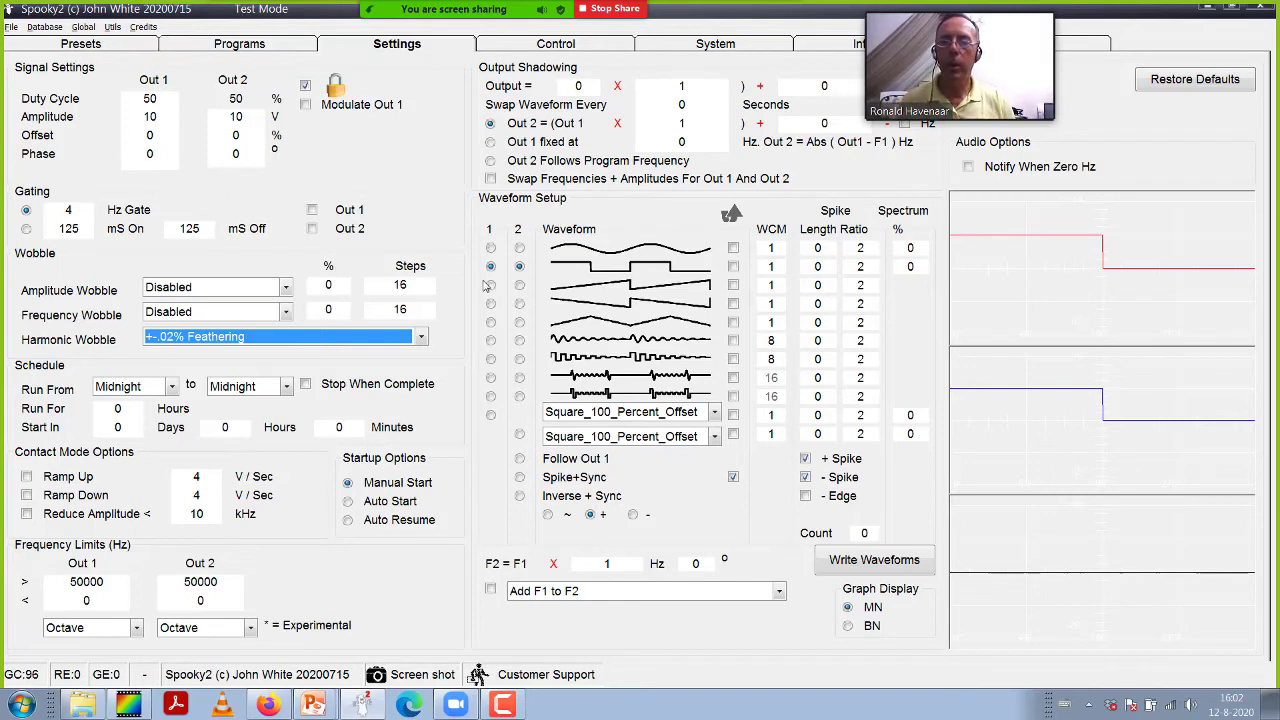
- Allow generator overwriting and load the configured preset into generator 3
{"action": "left_click", "coordinate": [521, 45]}
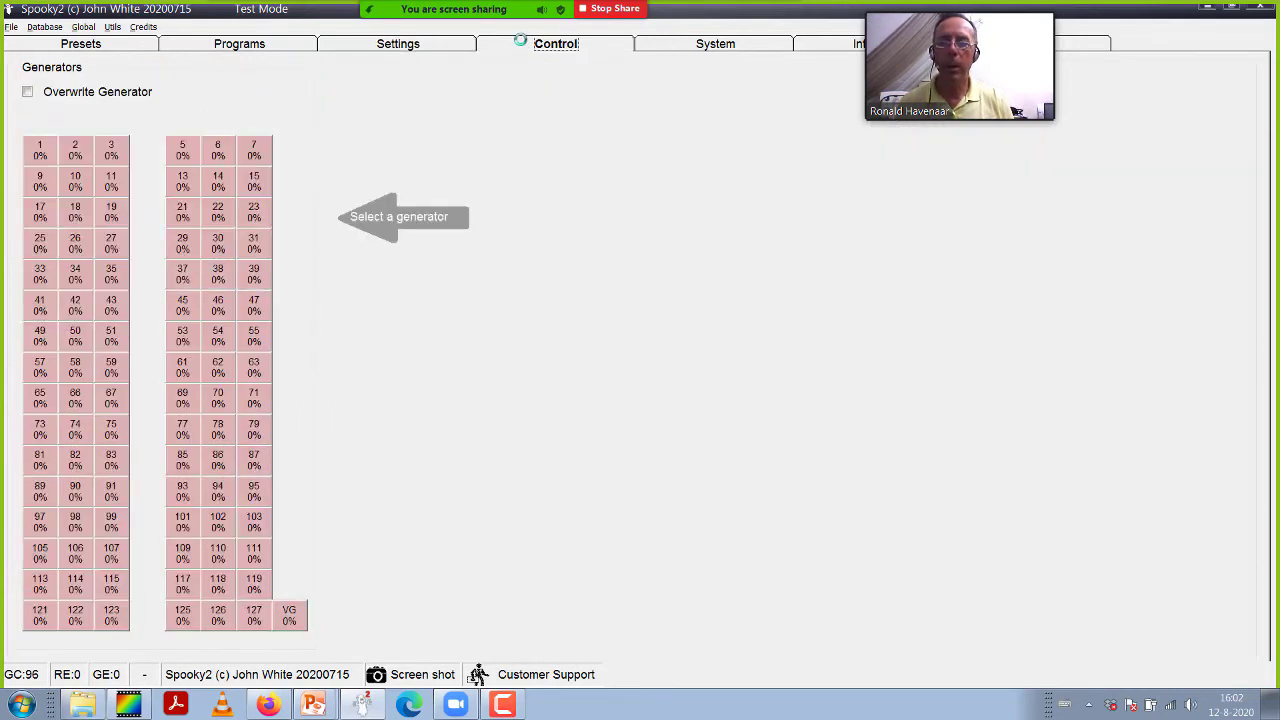
{"action": "left_click", "coordinate": [28, 91]}
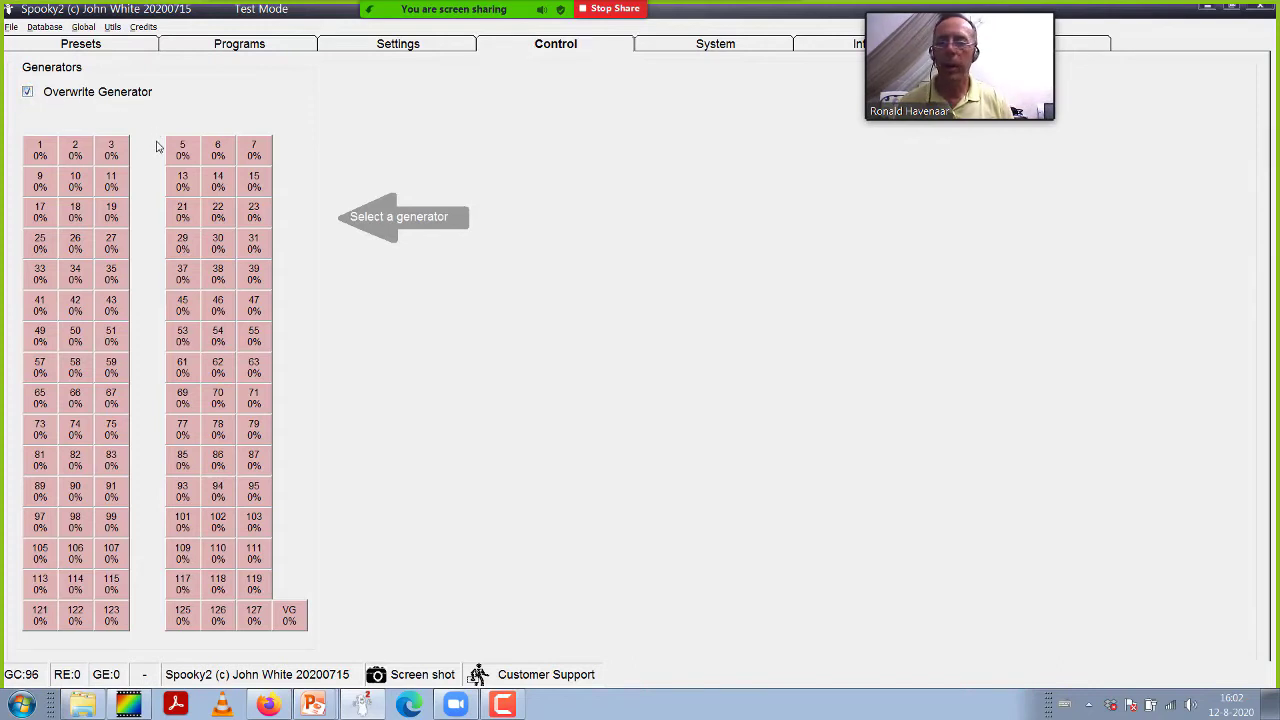
{"action": "left_click", "coordinate": [118, 152]}
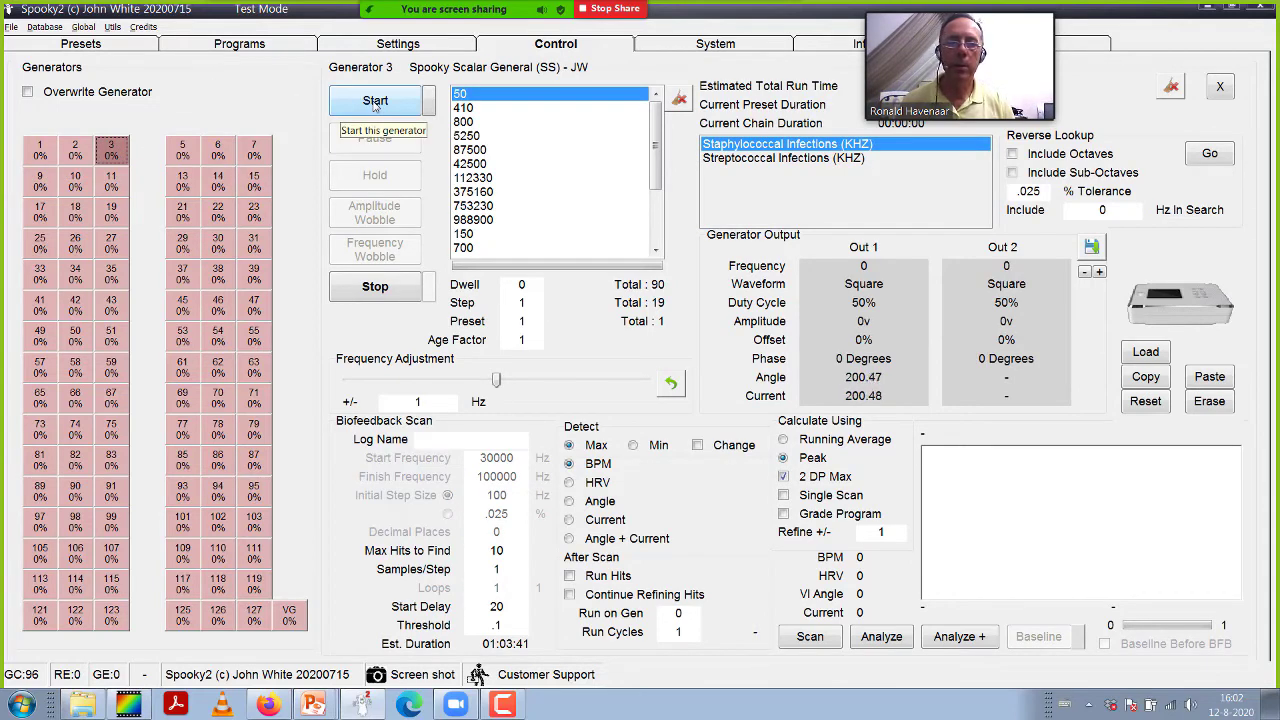
- Start generator 3 and jump to the 988900 Hz frequency in its running sequence
{"action": "left_click", "coordinate": [374, 102]}
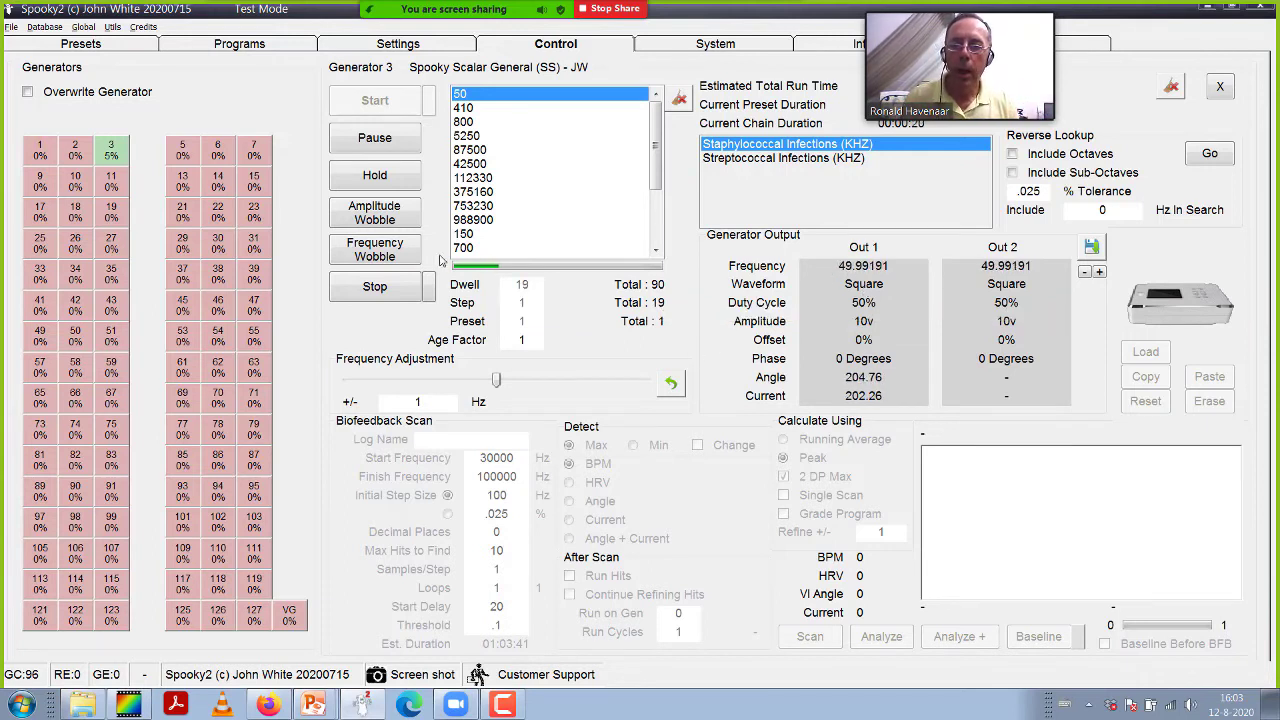
{"action": "left_click", "coordinate": [466, 224]}
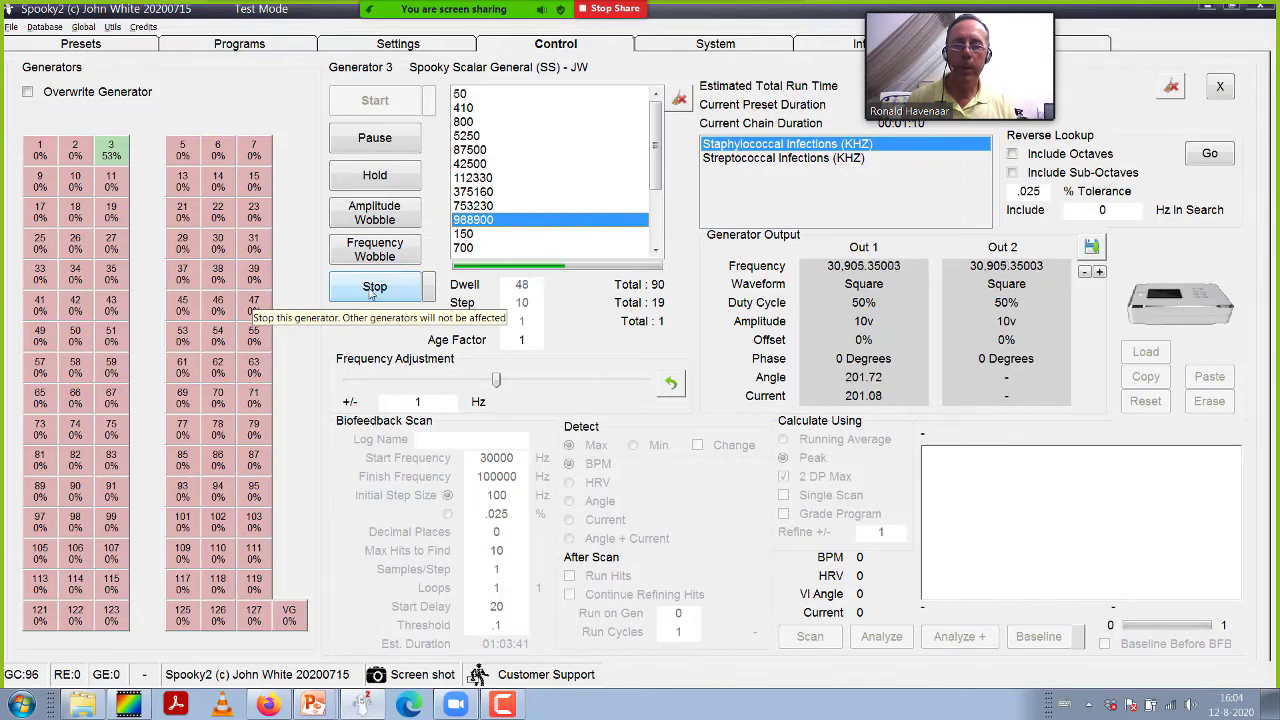
- Stop generator 3 and set the preset's Harmonic Wobble to None
{"action": "left_click", "coordinate": [372, 288]}
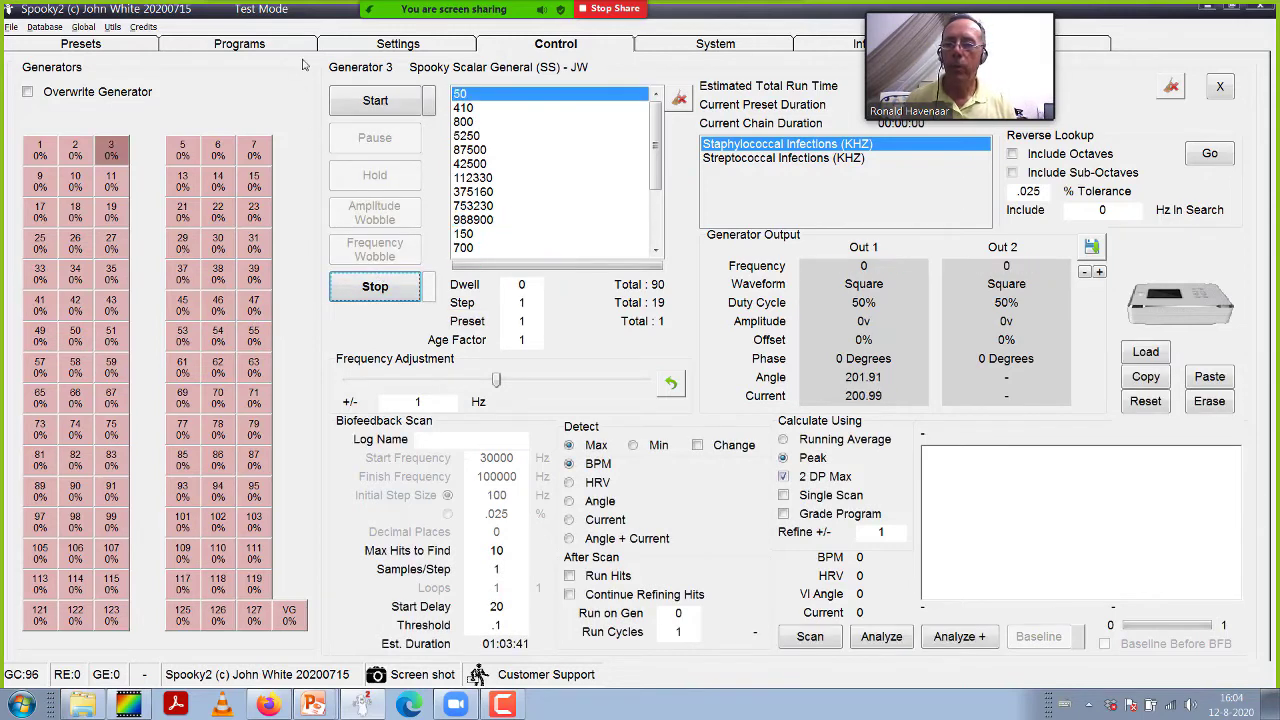
{"action": "left_click", "coordinate": [380, 45]}
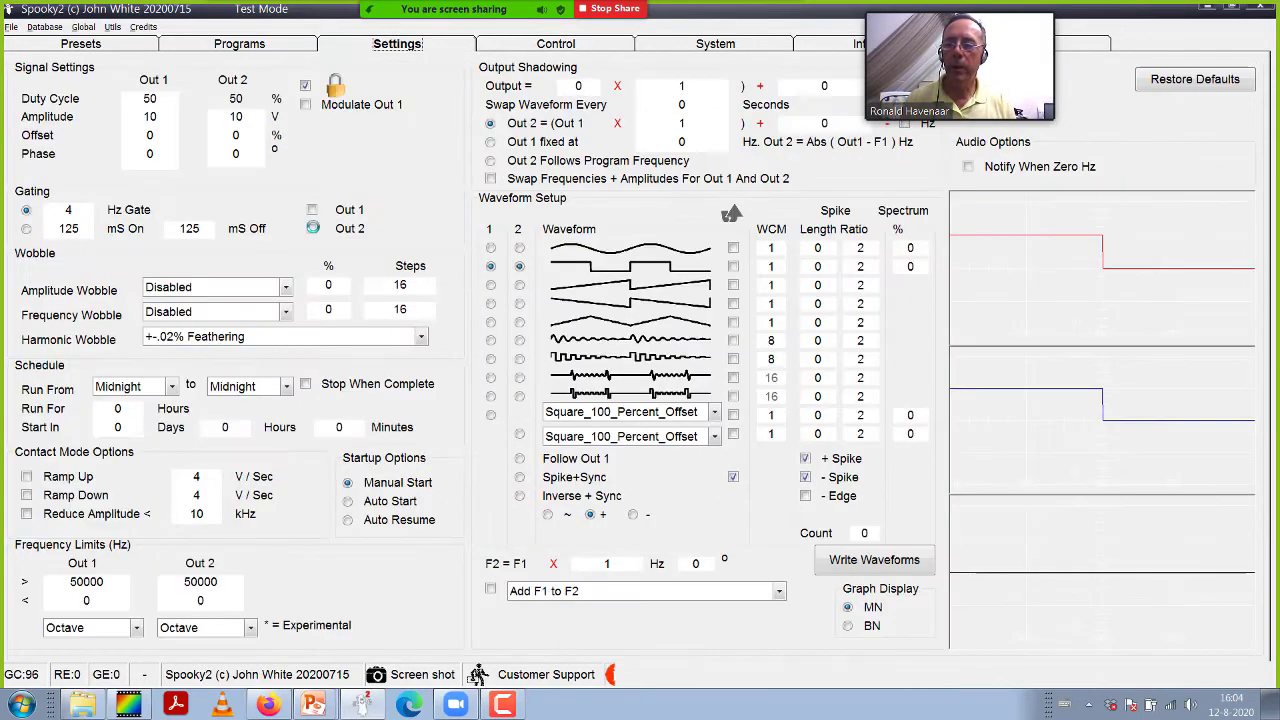
{"action": "left_click", "coordinate": [423, 339]}
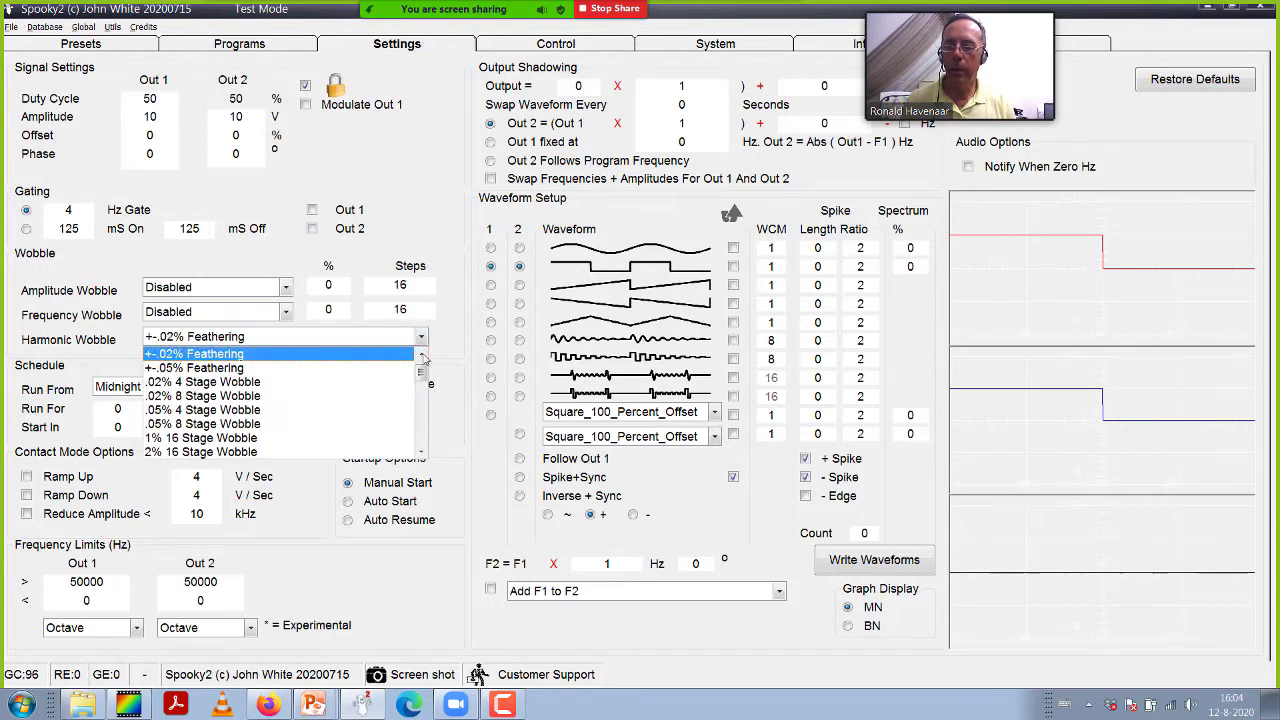
{"action": "scroll", "coordinate": [418, 374], "scroll_direction": "up", "scroll_amount": 1}
{"action": "left_click", "coordinate": [405, 361]}
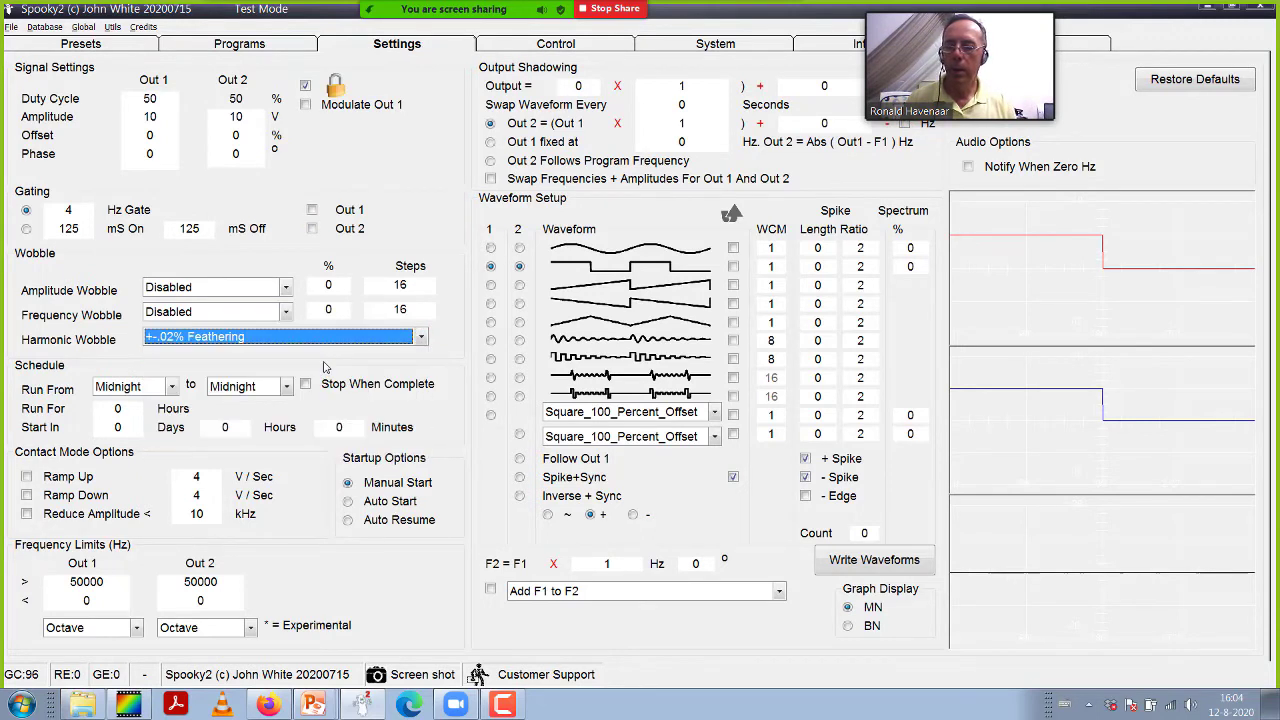
{"action": "left_click", "coordinate": [420, 339]}
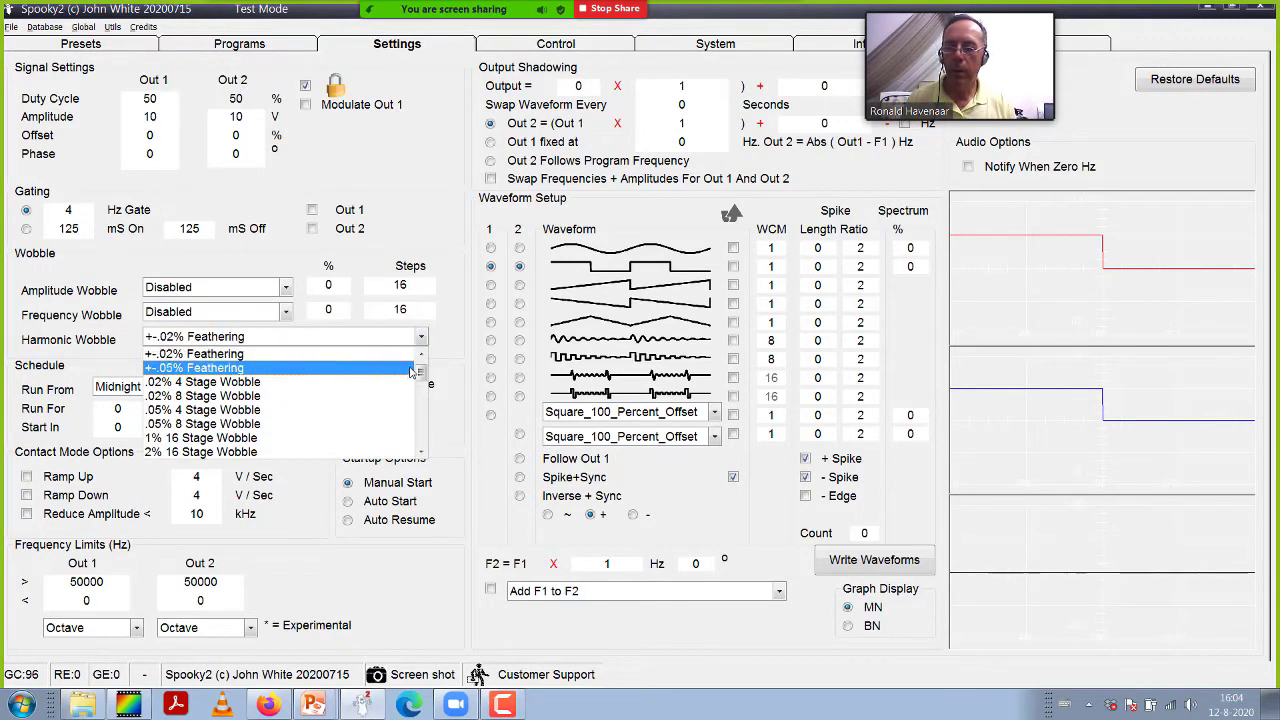
{"action": "scroll", "coordinate": [333, 370], "scroll_direction": "up", "scroll_amount": 1}
{"action": "left_click", "coordinate": [333, 356]}
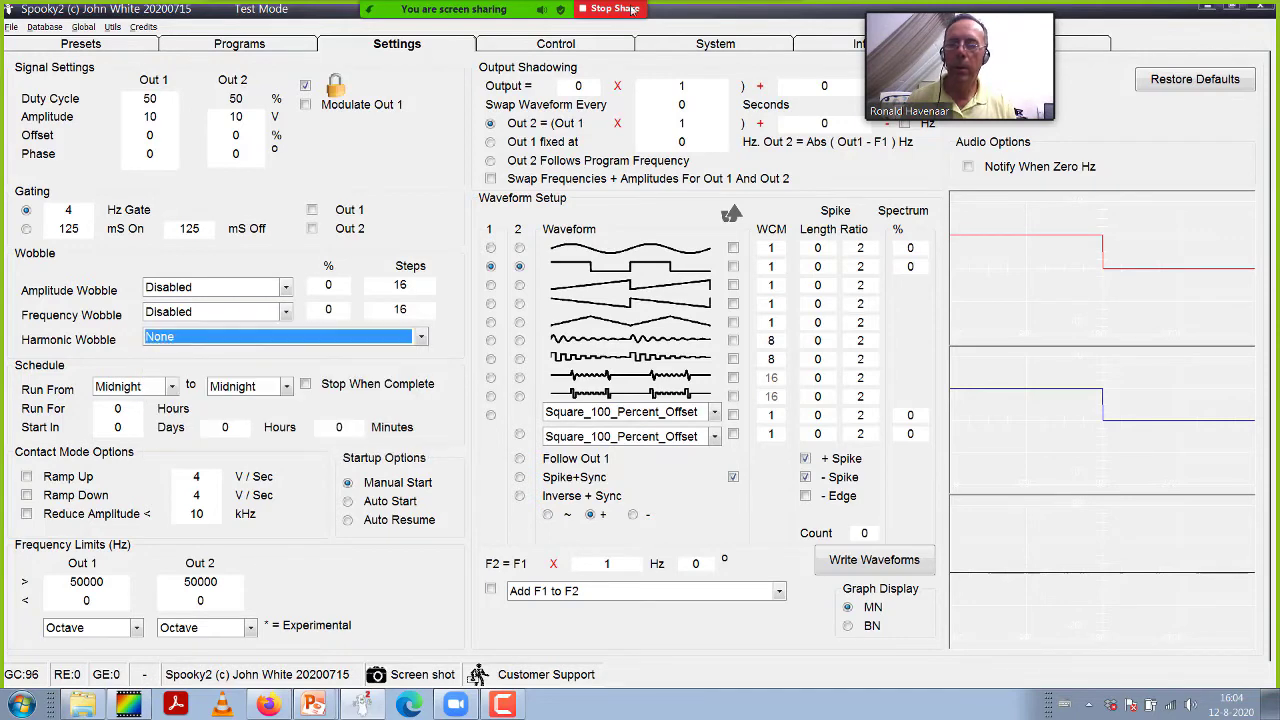
- Run generator 3 briefly with the Harmonic Wobble disabled and stop it again
{"action": "left_click", "coordinate": [583, 48]}
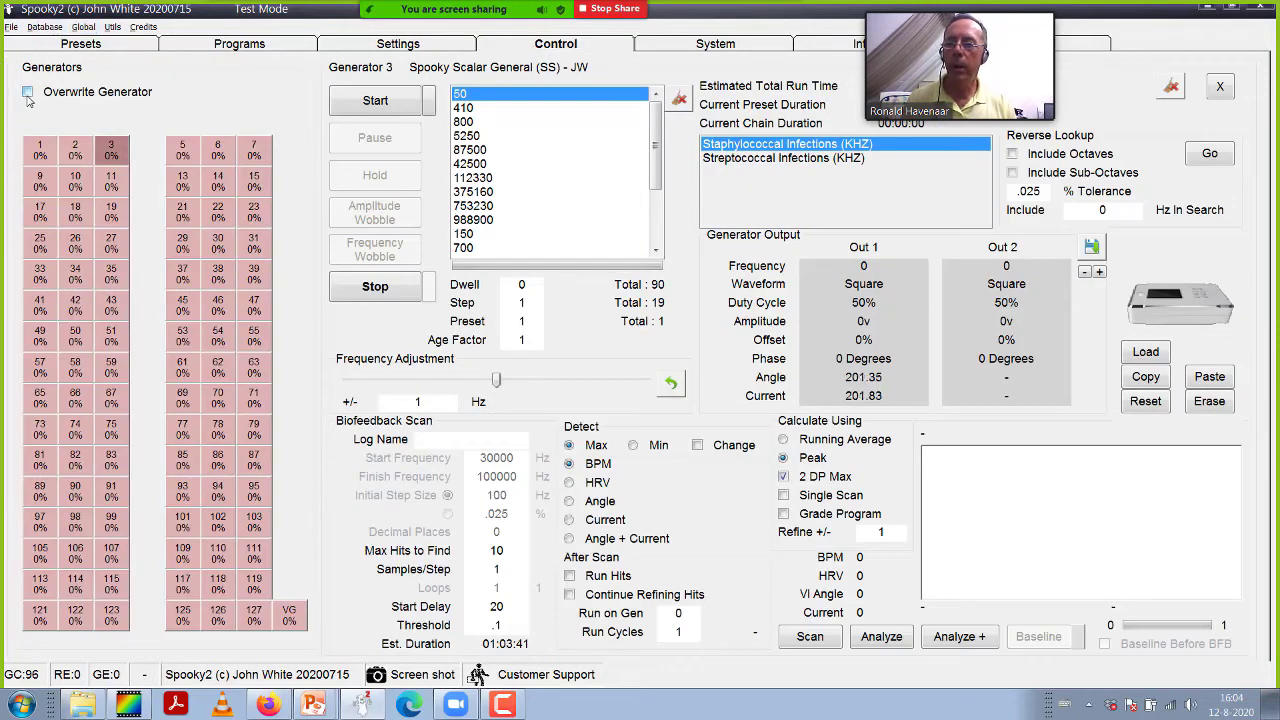
{"action": "left_click", "coordinate": [112, 150]}
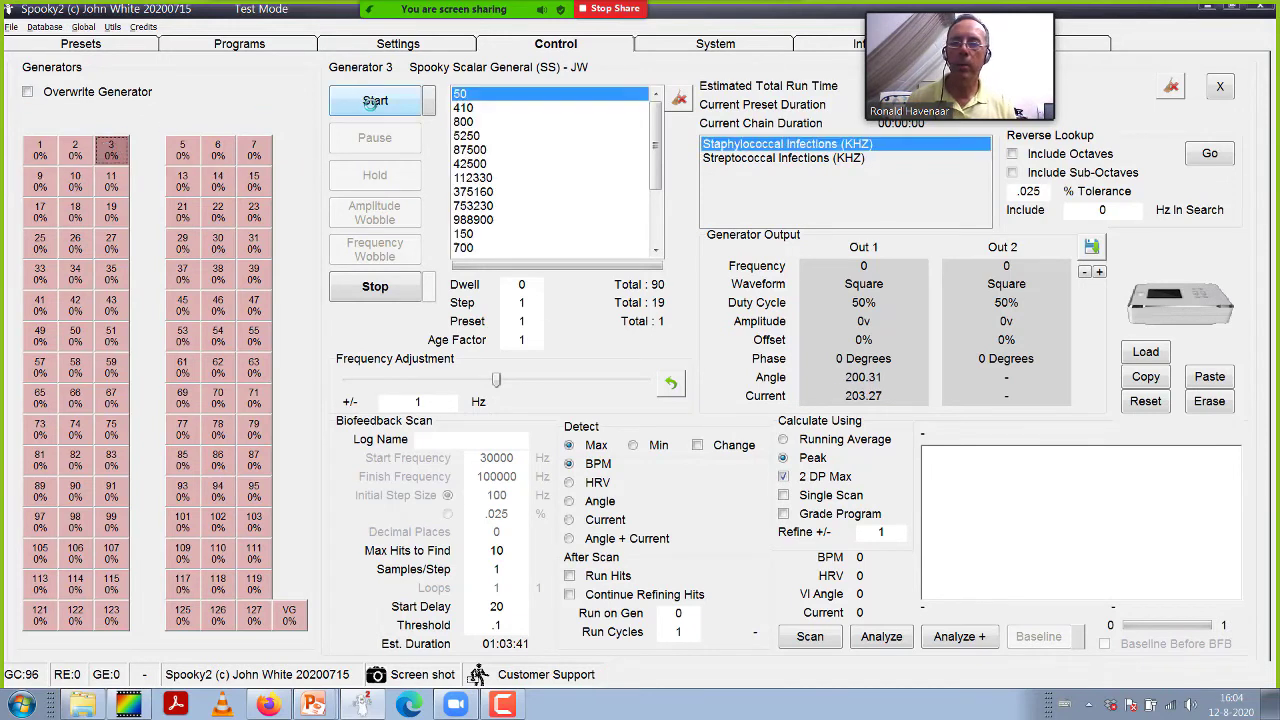
{"action": "left_click", "coordinate": [372, 108]}
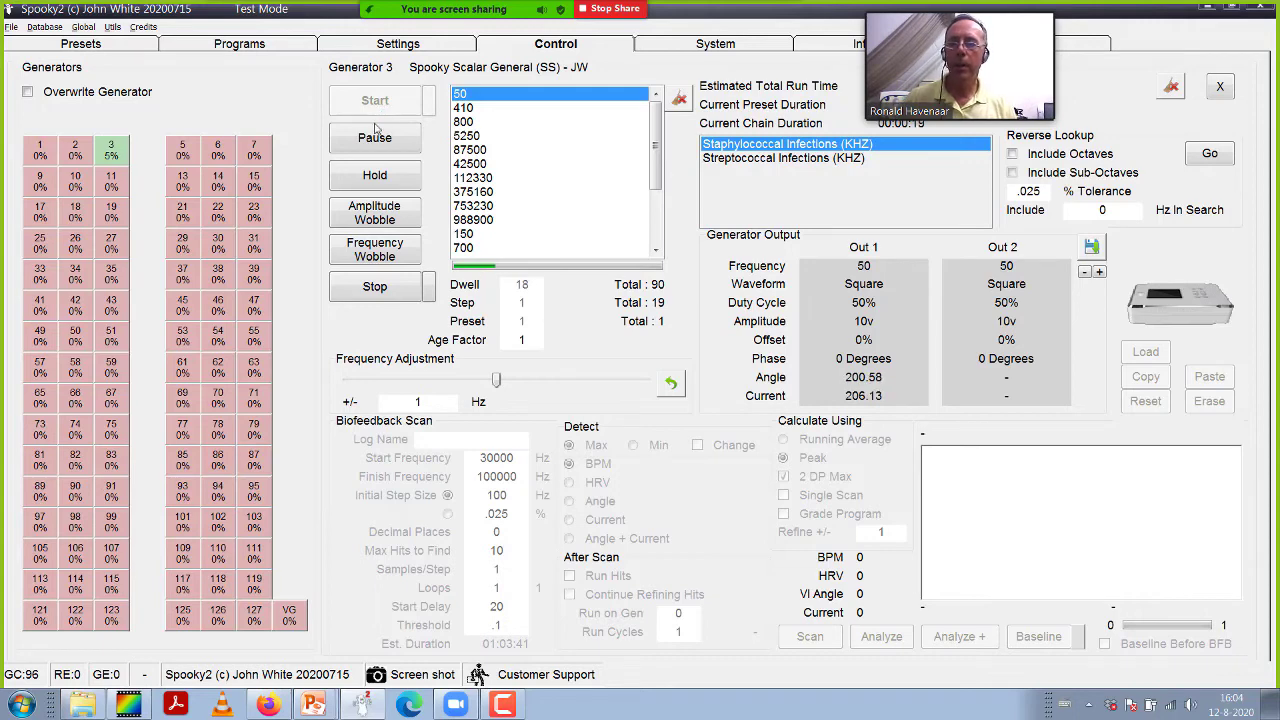
{"action": "left_click", "coordinate": [410, 296]}
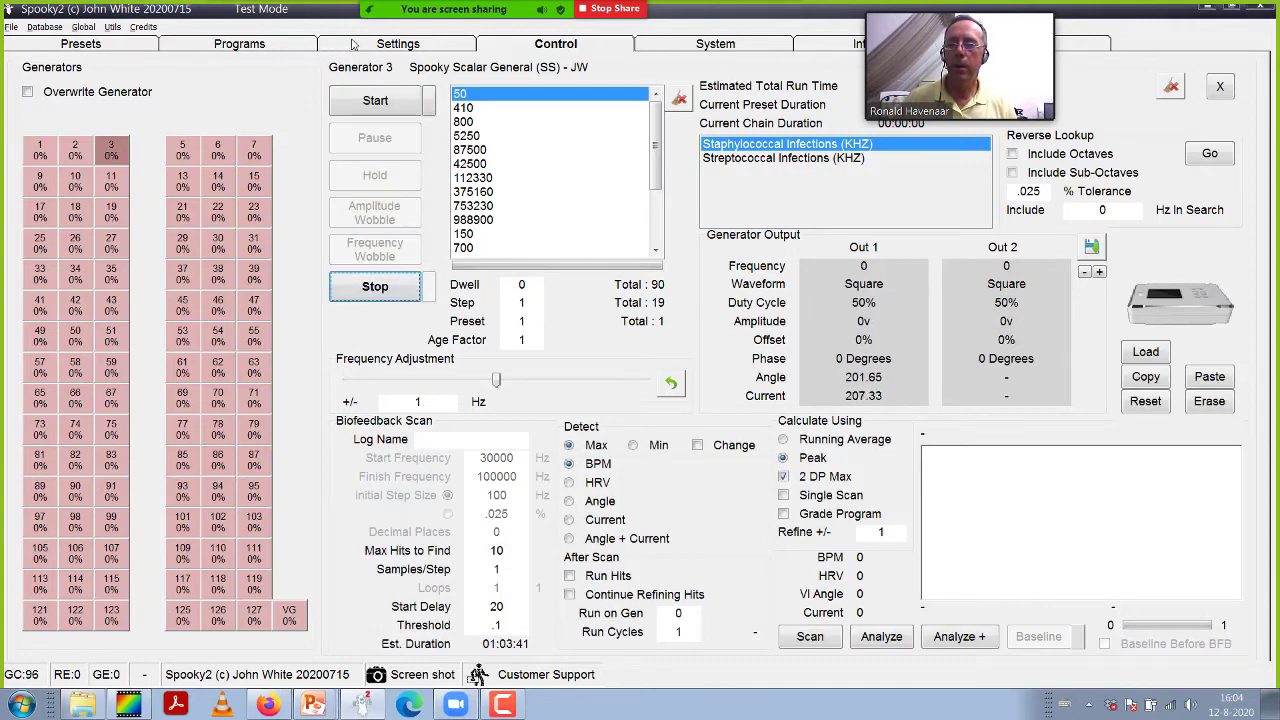
- Change the Harmonic Wobble from None back to +-.02% Feathering
{"action": "left_click", "coordinate": [354, 44]}
{"action": "left_click", "coordinate": [421, 337]}
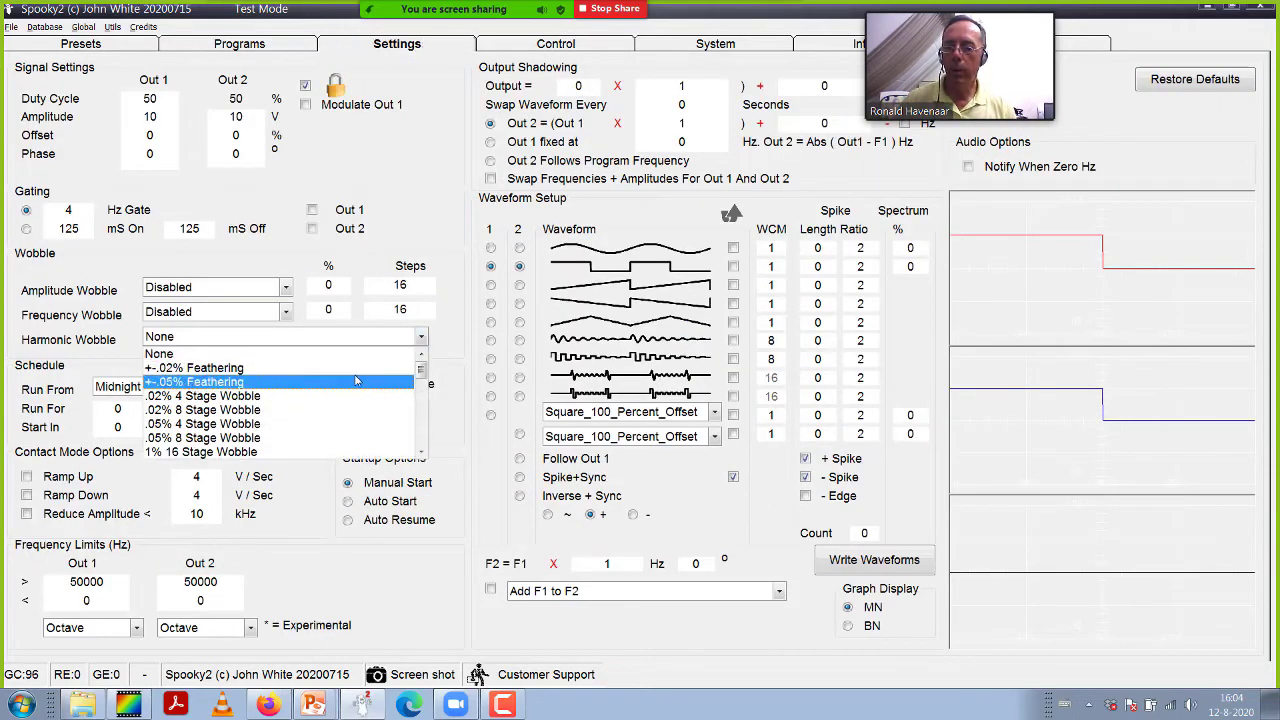
{"action": "left_click", "coordinate": [351, 364]}
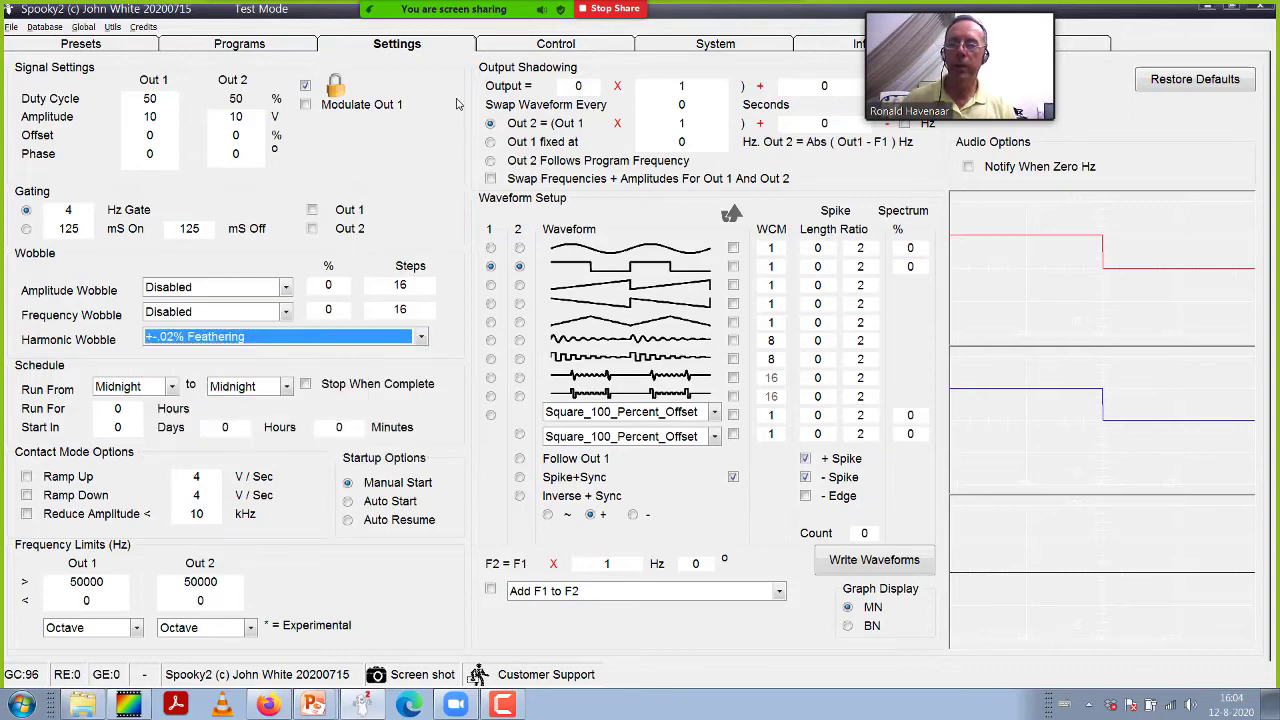
- Start generator 3 with the feathering active, check its estimated total run time, and stop the generator
{"action": "left_click", "coordinate": [513, 46]}
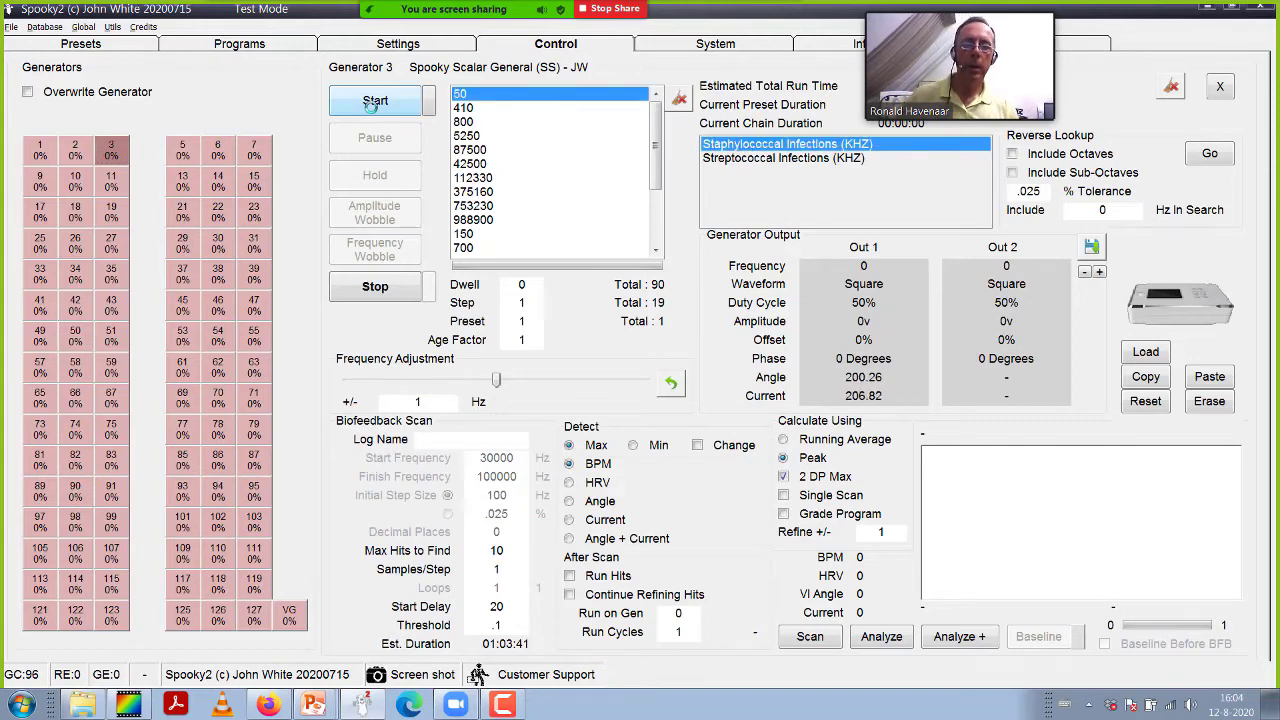
{"action": "left_click", "coordinate": [372, 103]}
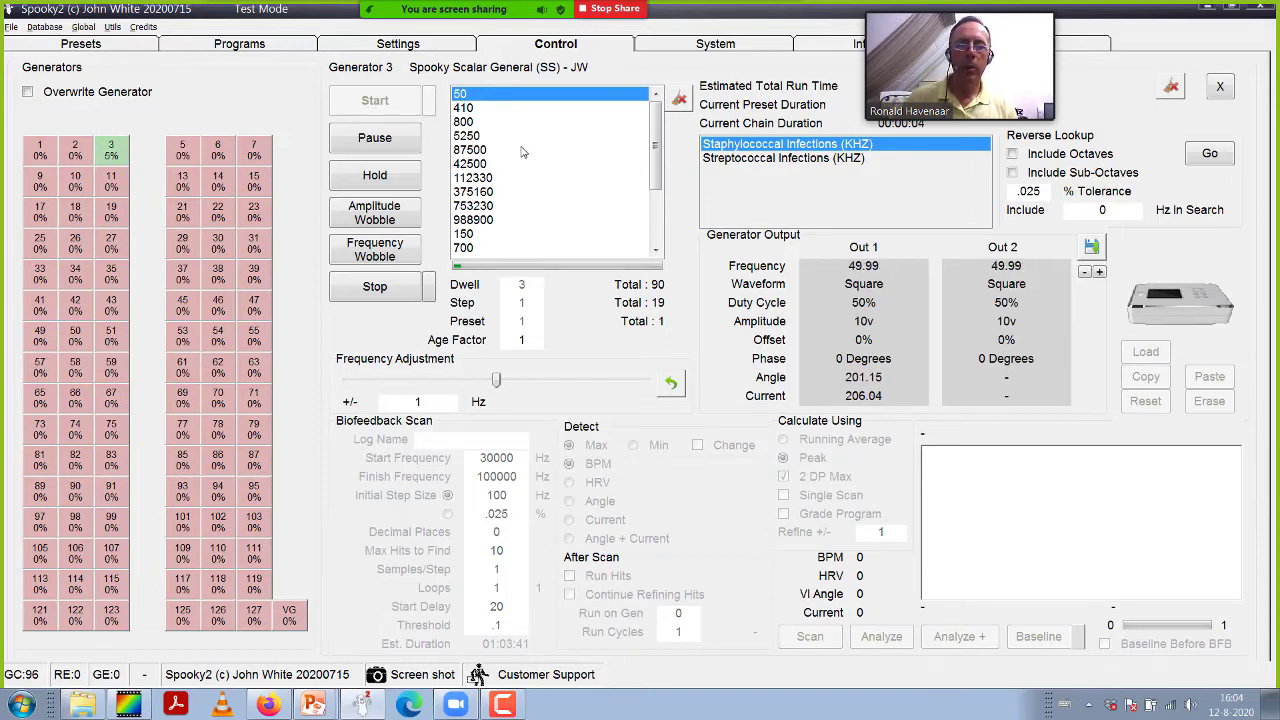
{"action": "left_click_drag", "start_coordinate": [997, 30], "coordinate": [1186, 62]}
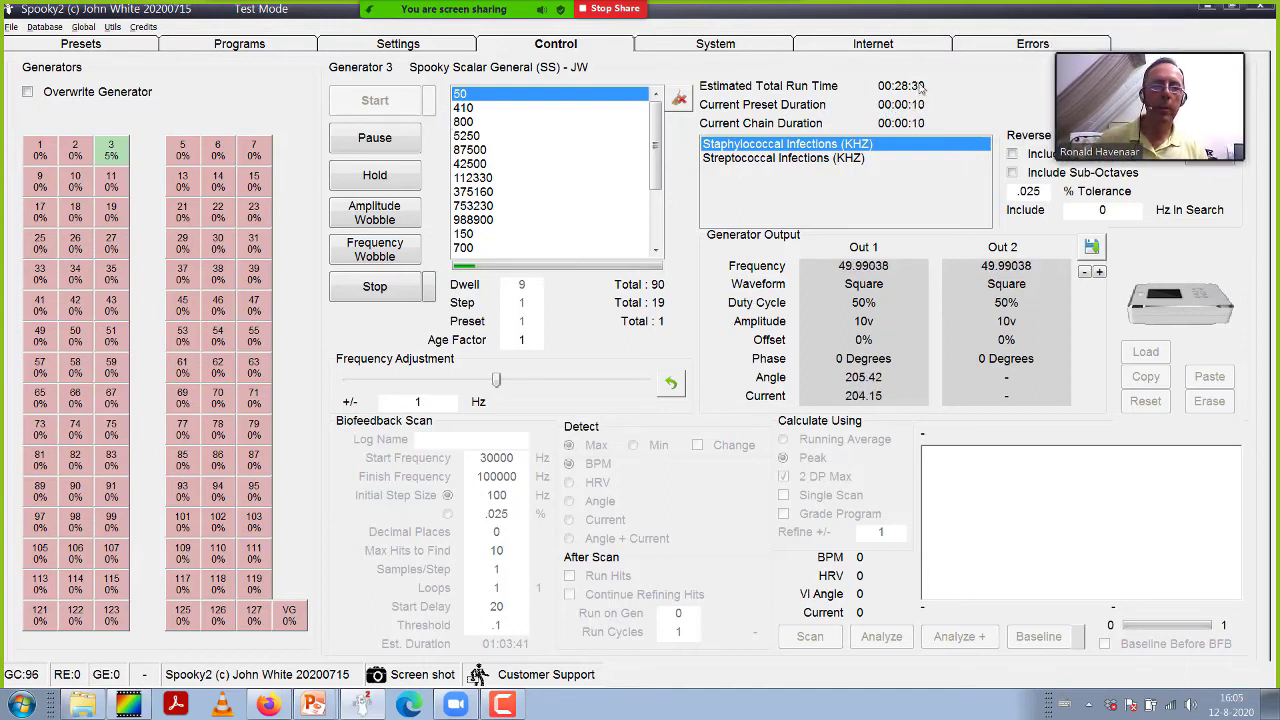
{"action": "mouse_move", "coordinate": [910, 98]}
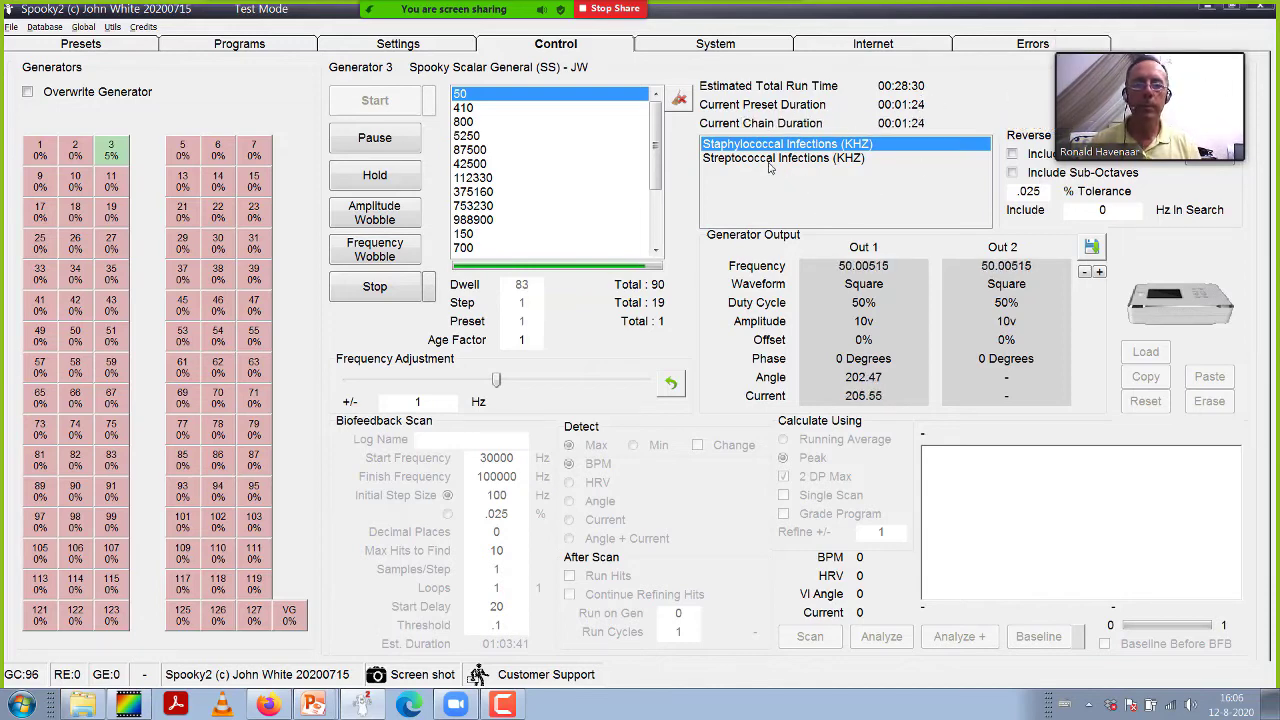
{"action": "left_click", "coordinate": [362, 290]}
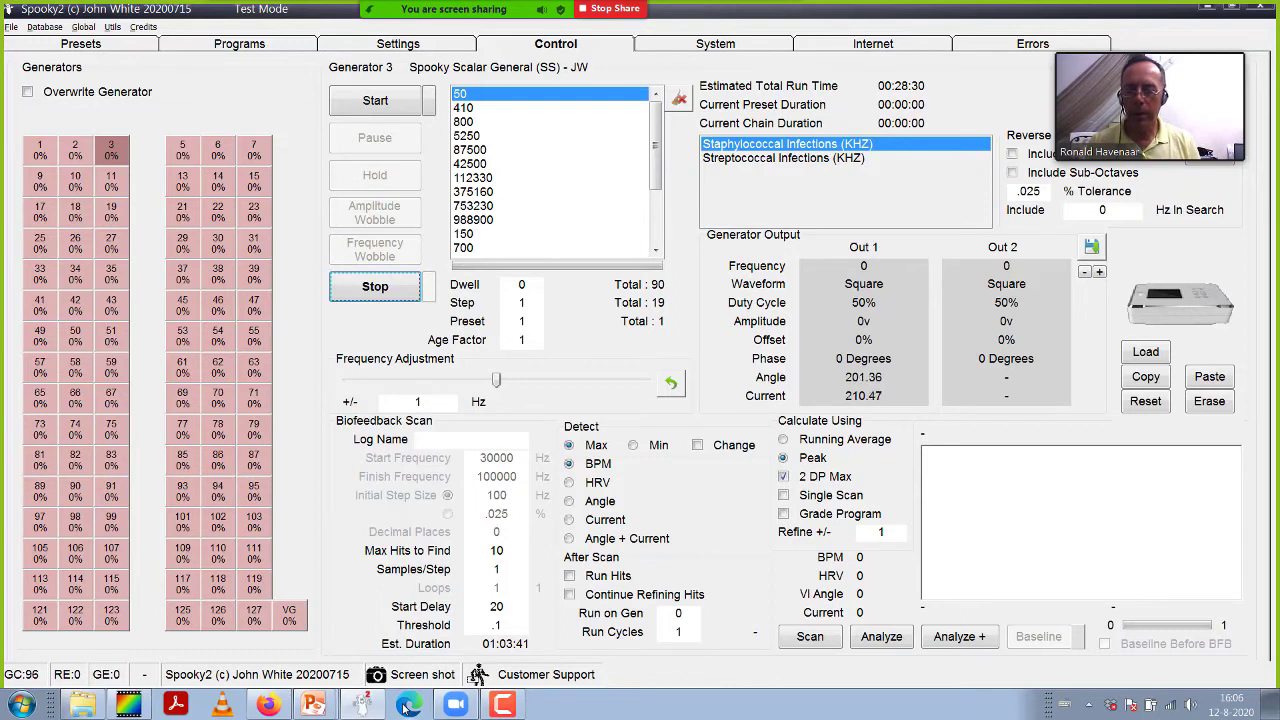
- Switch to the running PowerPoint slide show of Spooky2 Scalar.pptx
{"action": "mouse_move", "coordinate": [462, 708]}
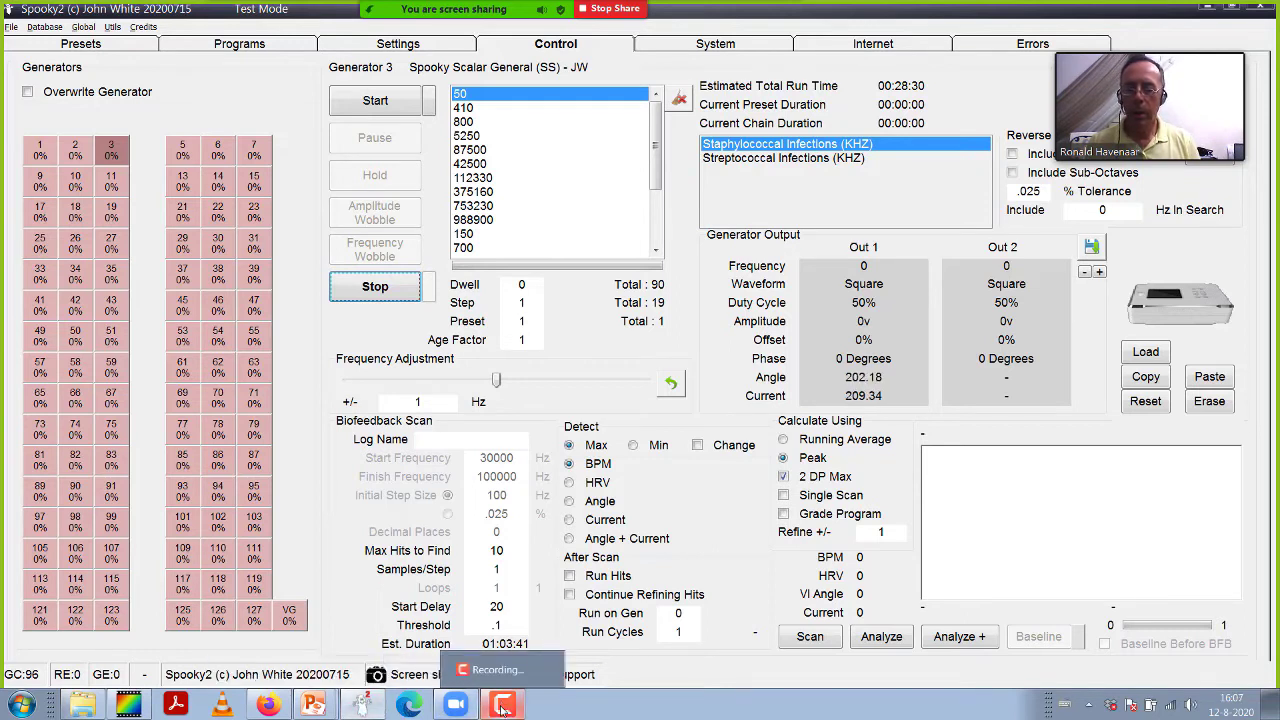
{"action": "mouse_move", "coordinate": [365, 706]}
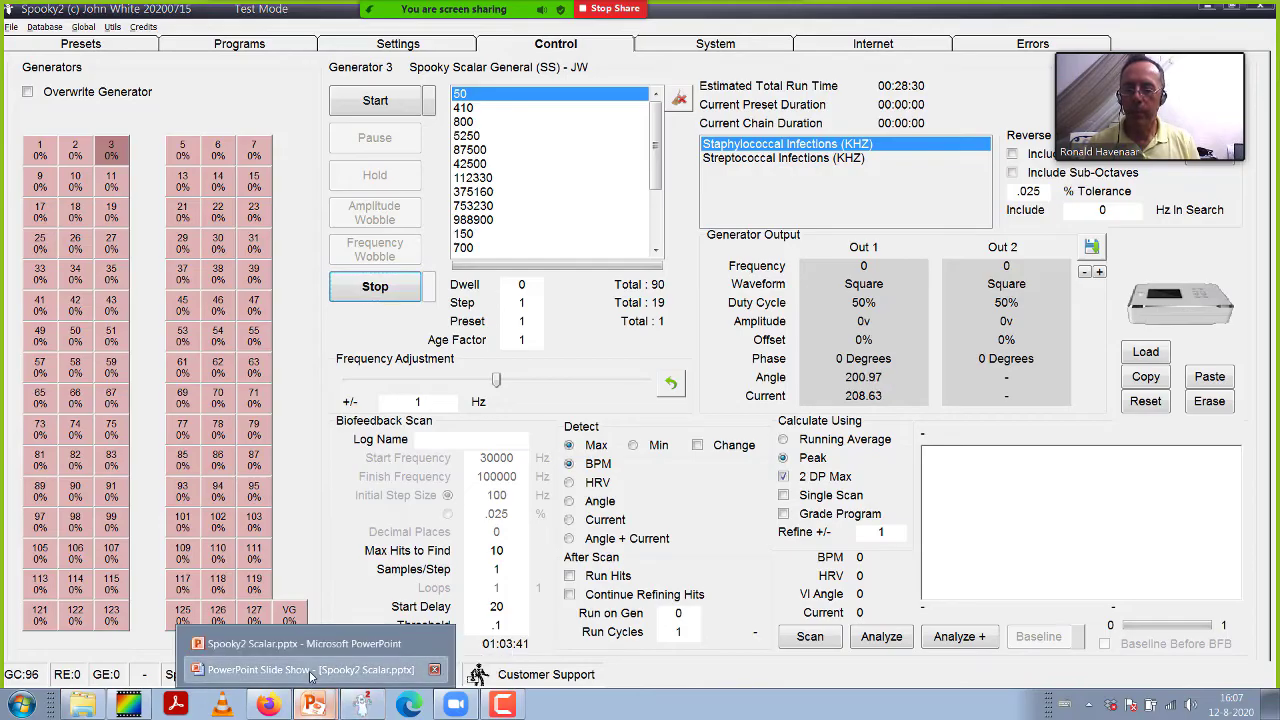
{"action": "left_click", "coordinate": [311, 674]}
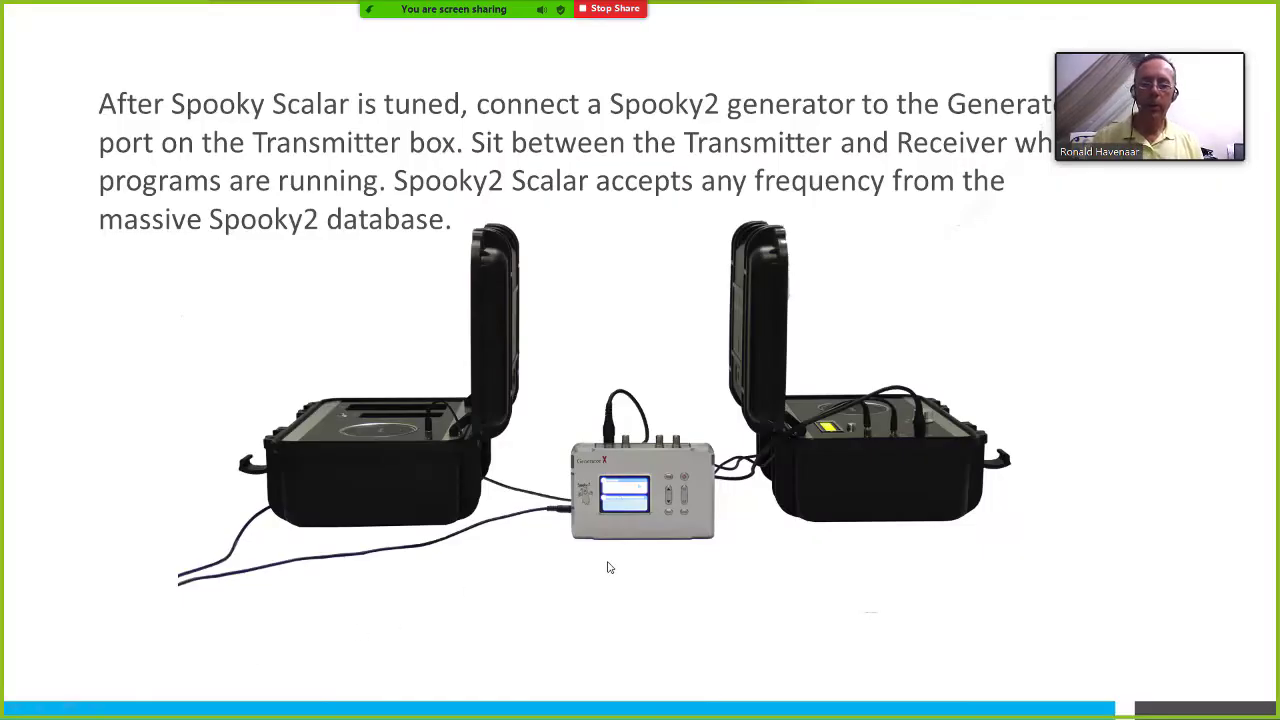
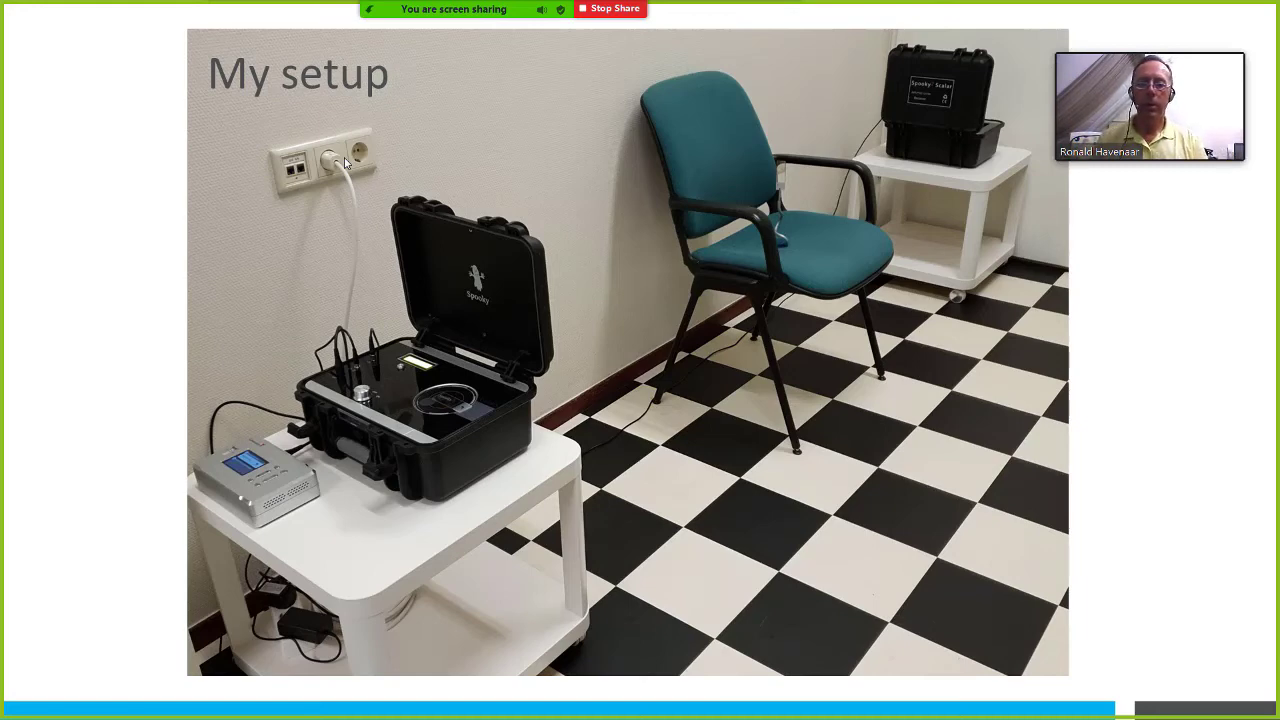
- Switch back to Spooky2 and select the shell preset Spooky Scalar Anthony Holland 11th Harmonic (SS) - JW
{"action": "key", "text": "super"}
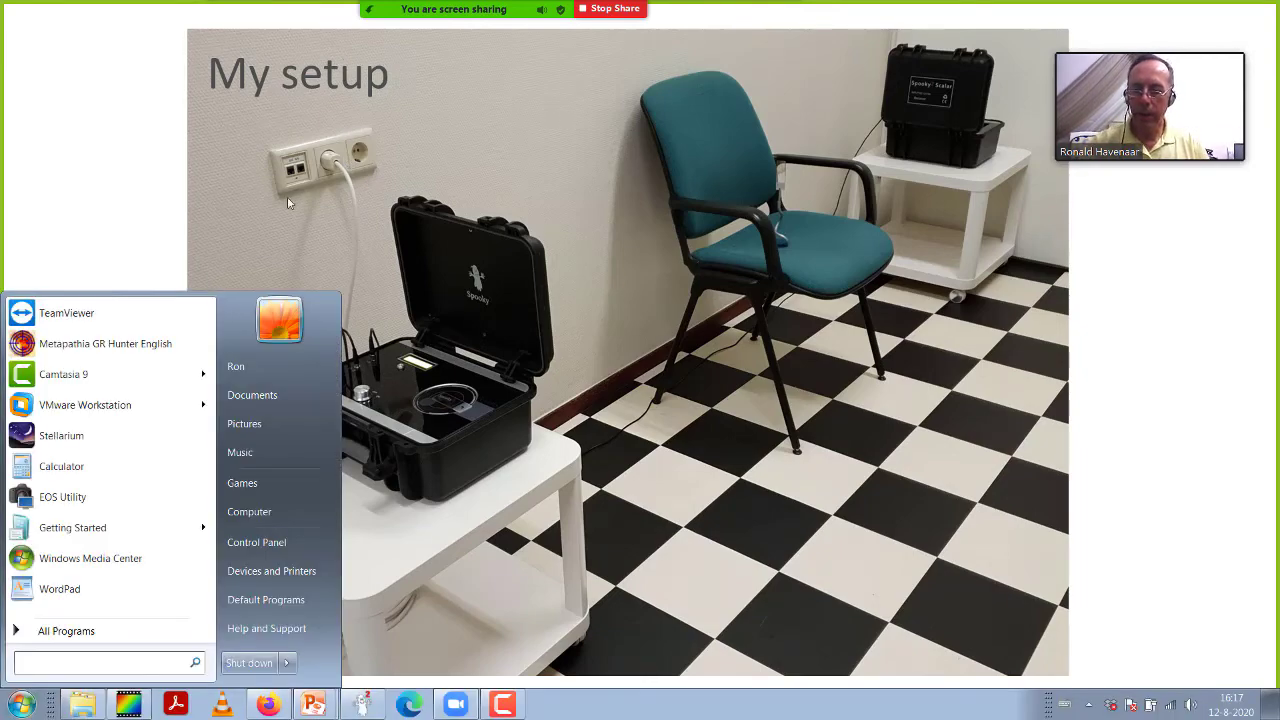
{"action": "left_click", "coordinate": [363, 705]}
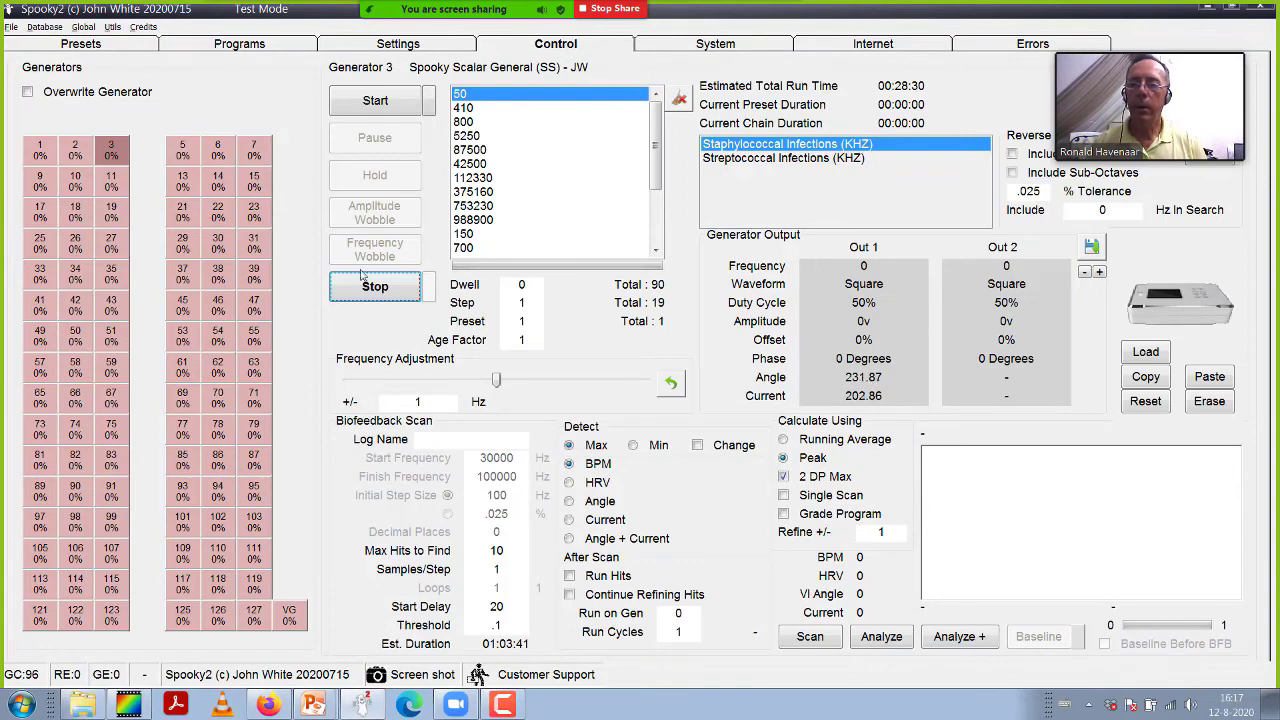
{"action": "left_click", "coordinate": [123, 46]}
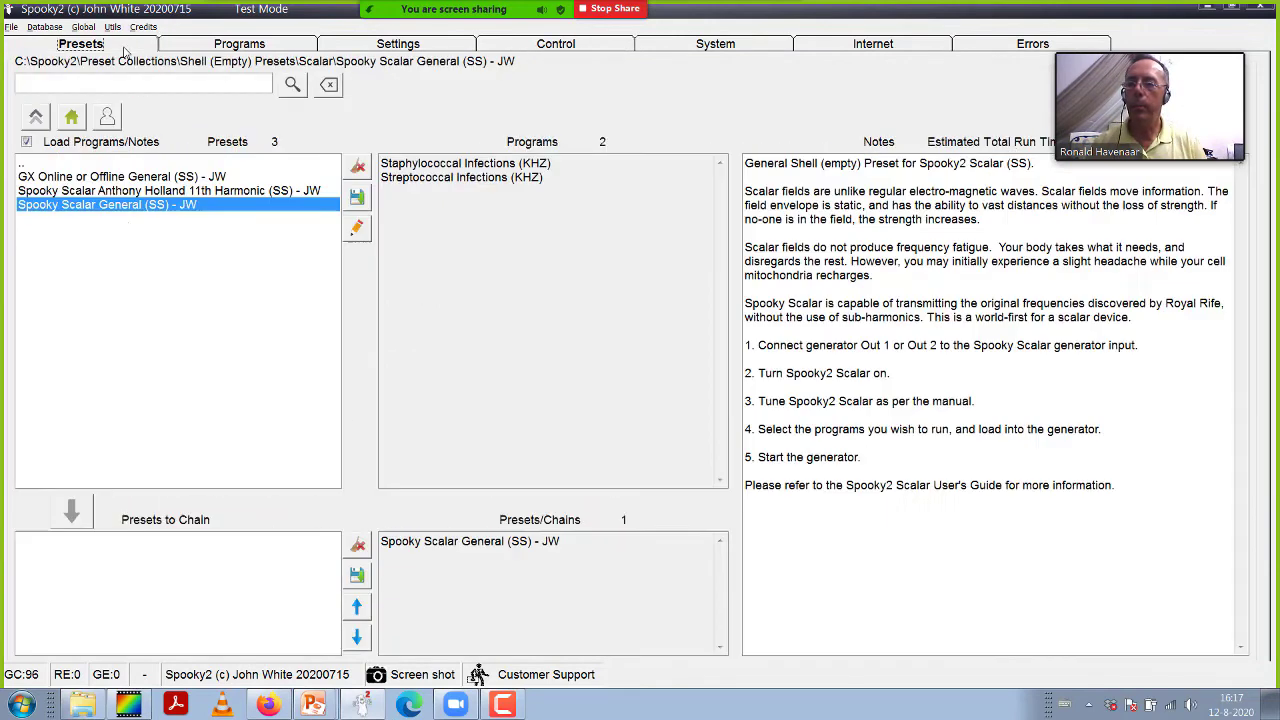
{"action": "left_click", "coordinate": [120, 208]}
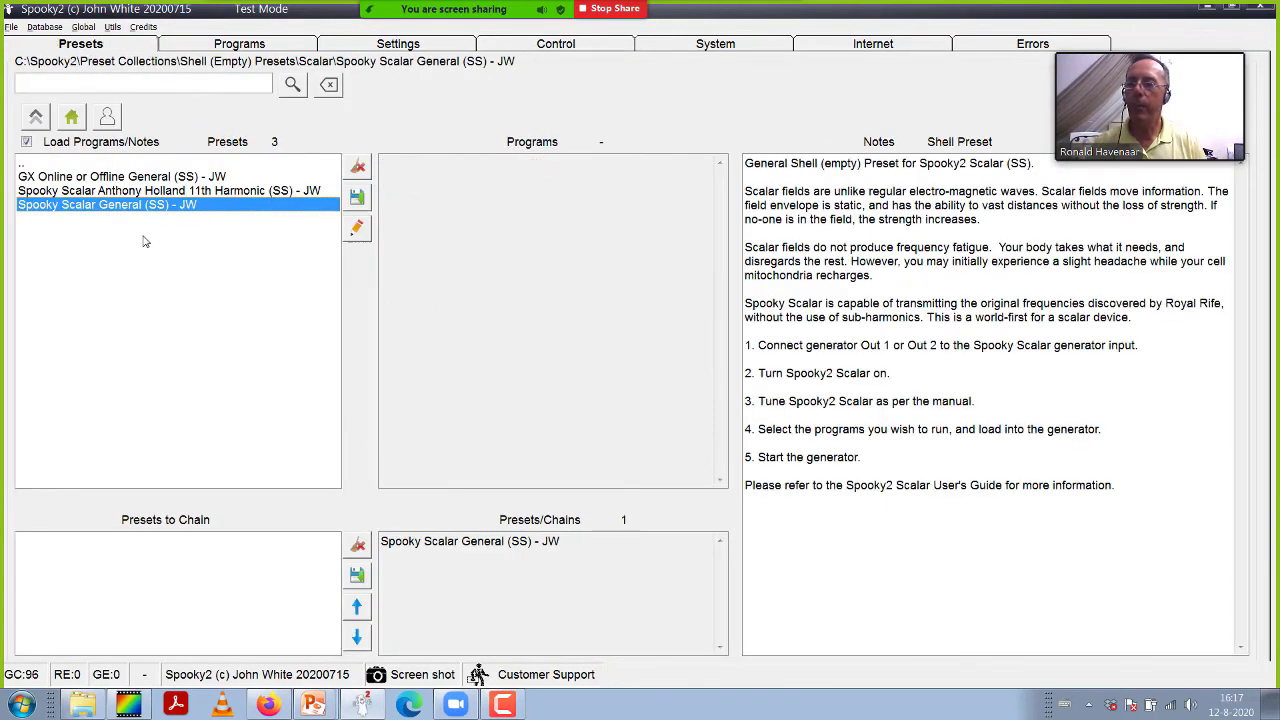
{"action": "left_click", "coordinate": [112, 191]}
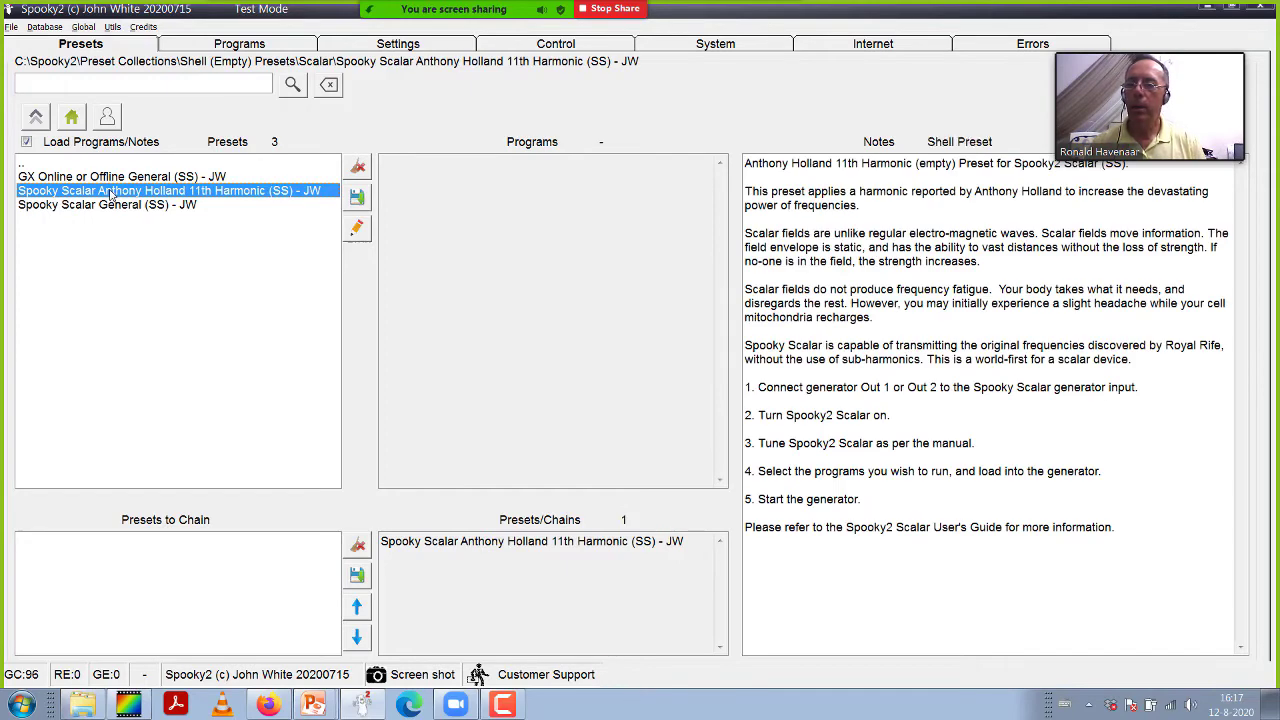
- Inspect the preset's F2 frequency multiplier, and turn the Add F1 to F2 waveform option off and on again
{"action": "left_click", "coordinate": [350, 51]}
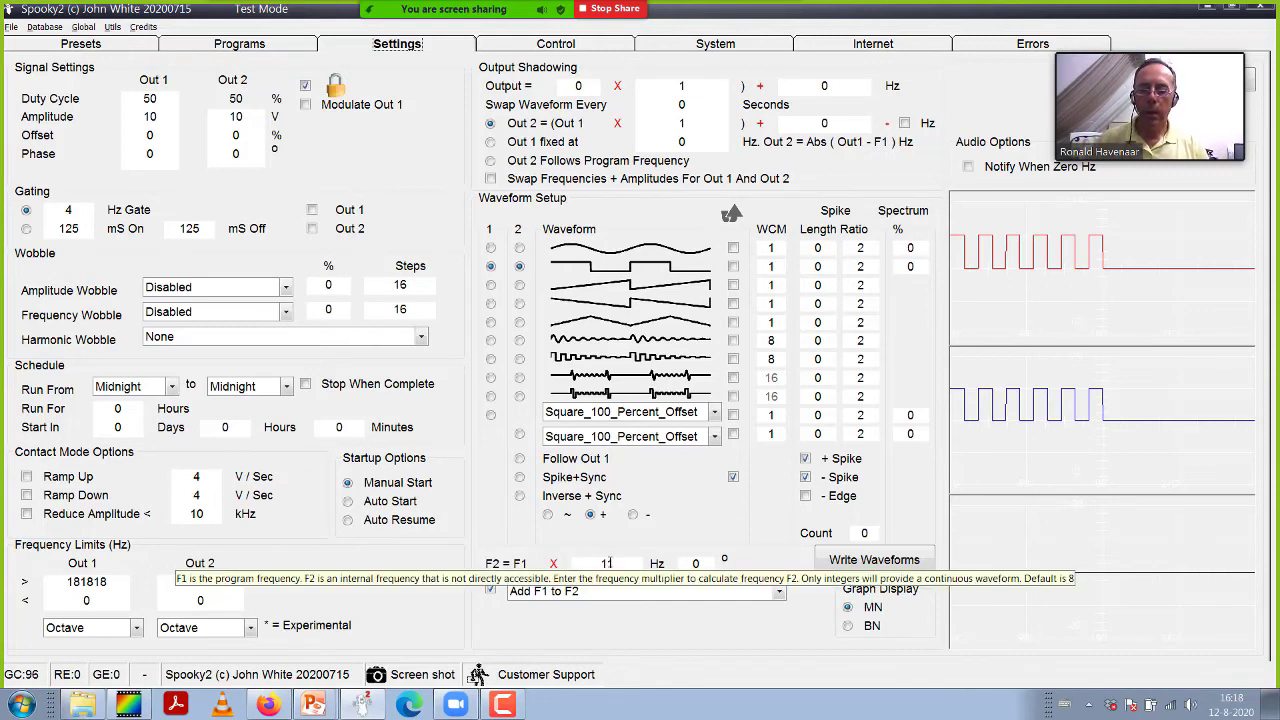
{"action": "left_click", "coordinate": [490, 591]}
{"action": "left_click", "coordinate": [490, 591]}
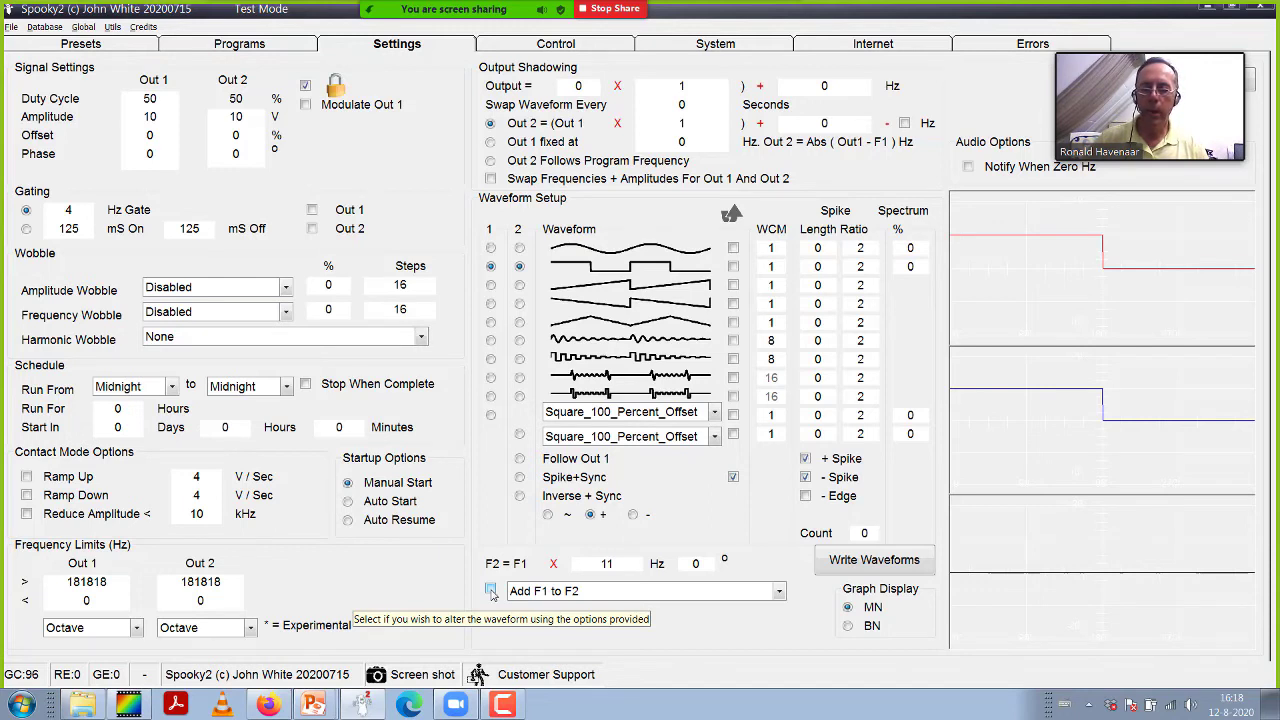
{"action": "left_click", "coordinate": [491, 591]}
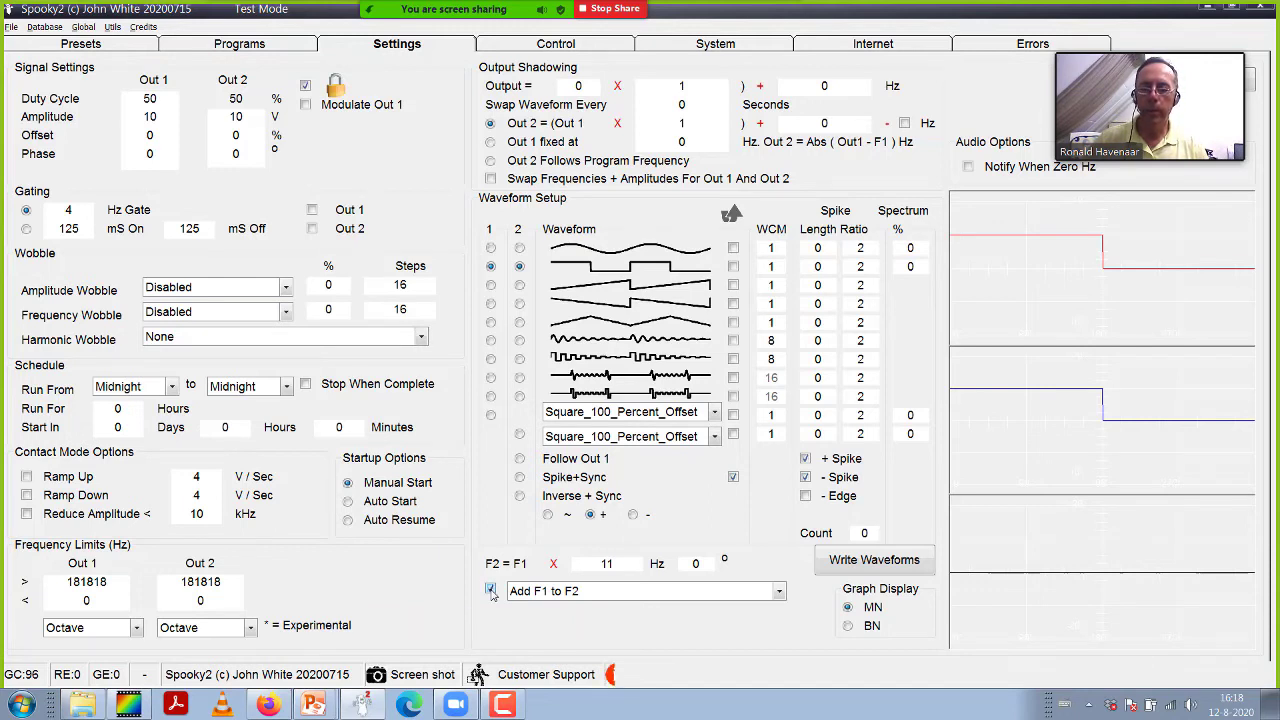
- Search the frequency programs for "corona"
{"action": "left_click", "coordinate": [291, 52]}
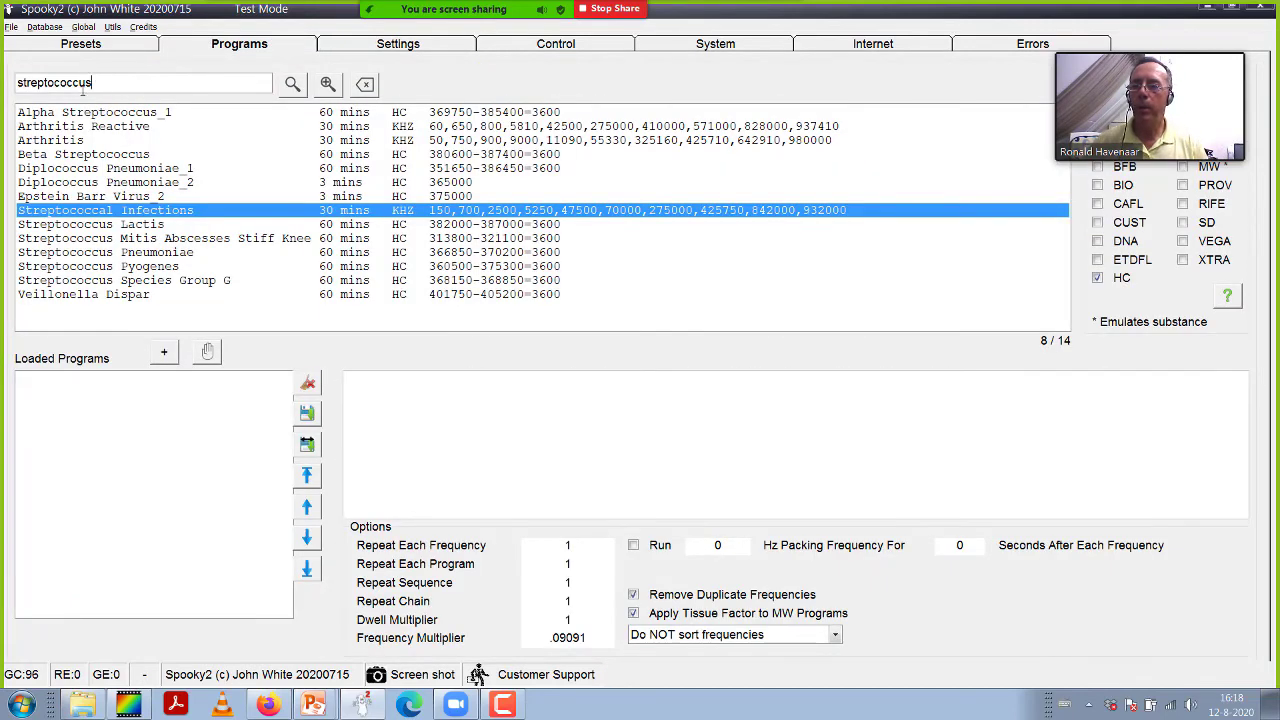
{"action": "double_click", "coordinate": [83, 88]}
{"action": "type", "text": "corona"}
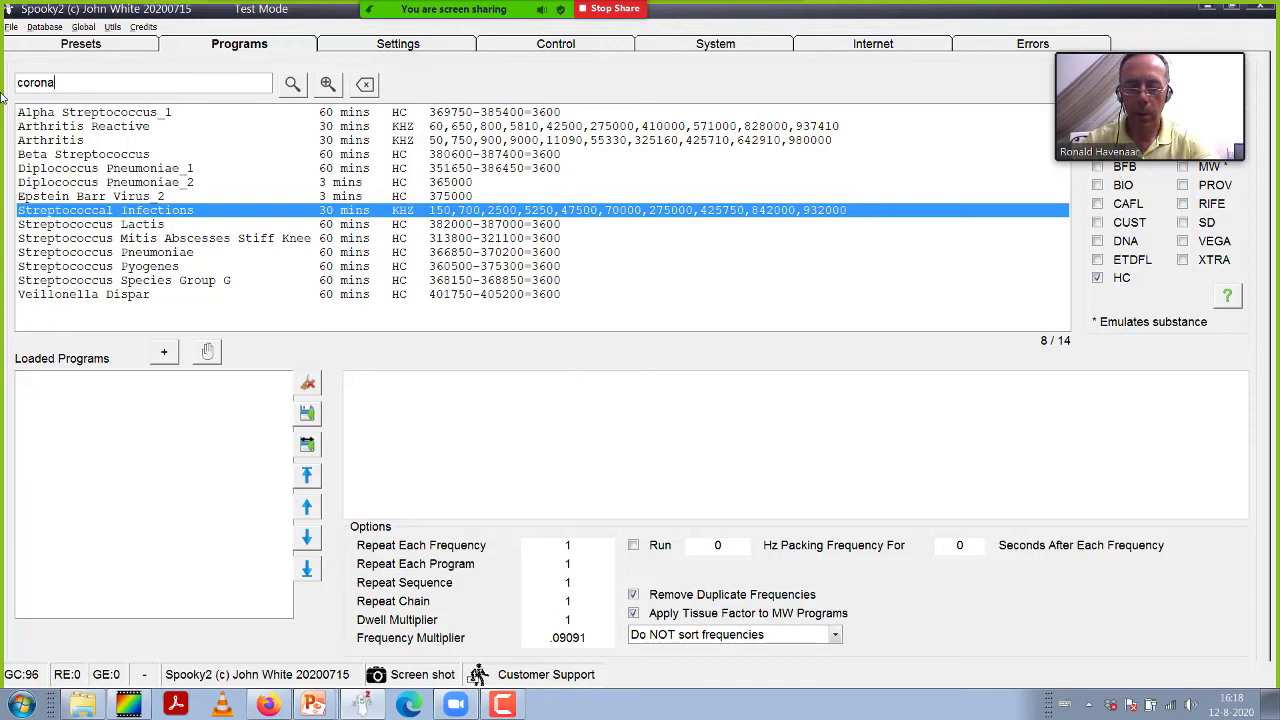
{"action": "key", "text": "Return"}
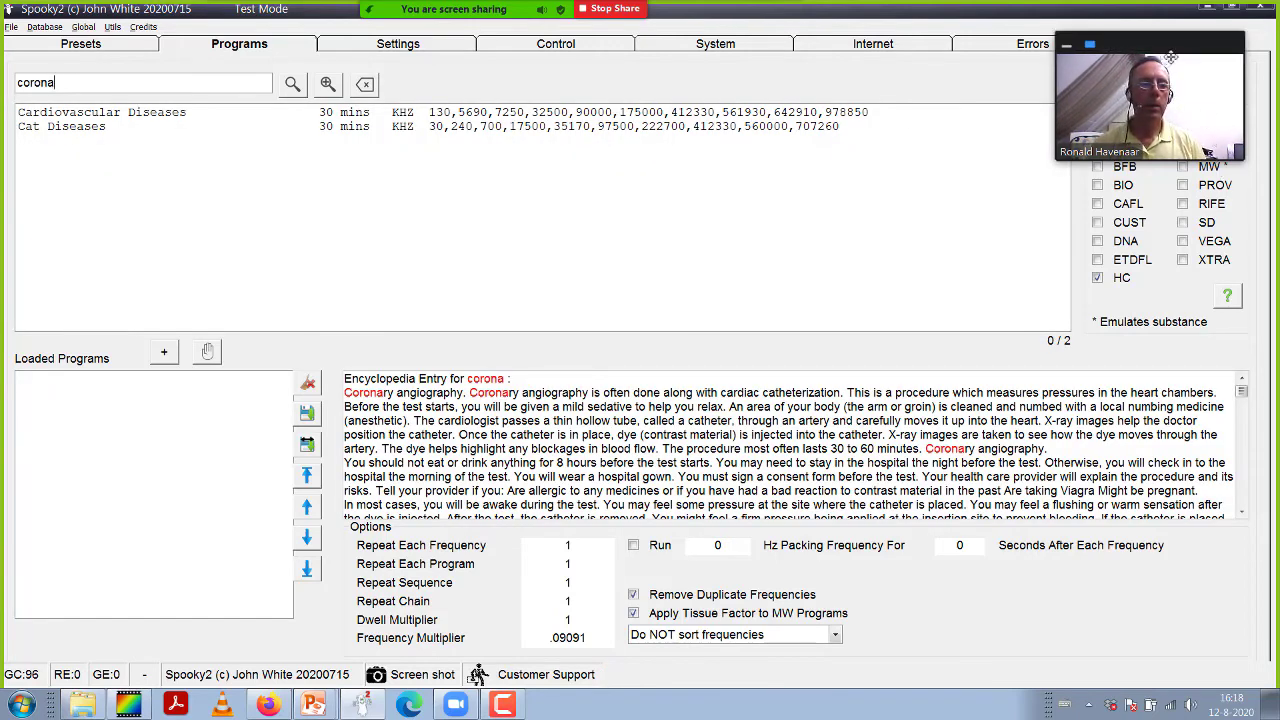
- Include all databases in the search and add the Coronaviridae Infections (ETDF) program to the loaded programs
{"action": "left_click_drag", "start_coordinate": [1162, 50], "coordinate": [982, 52]}
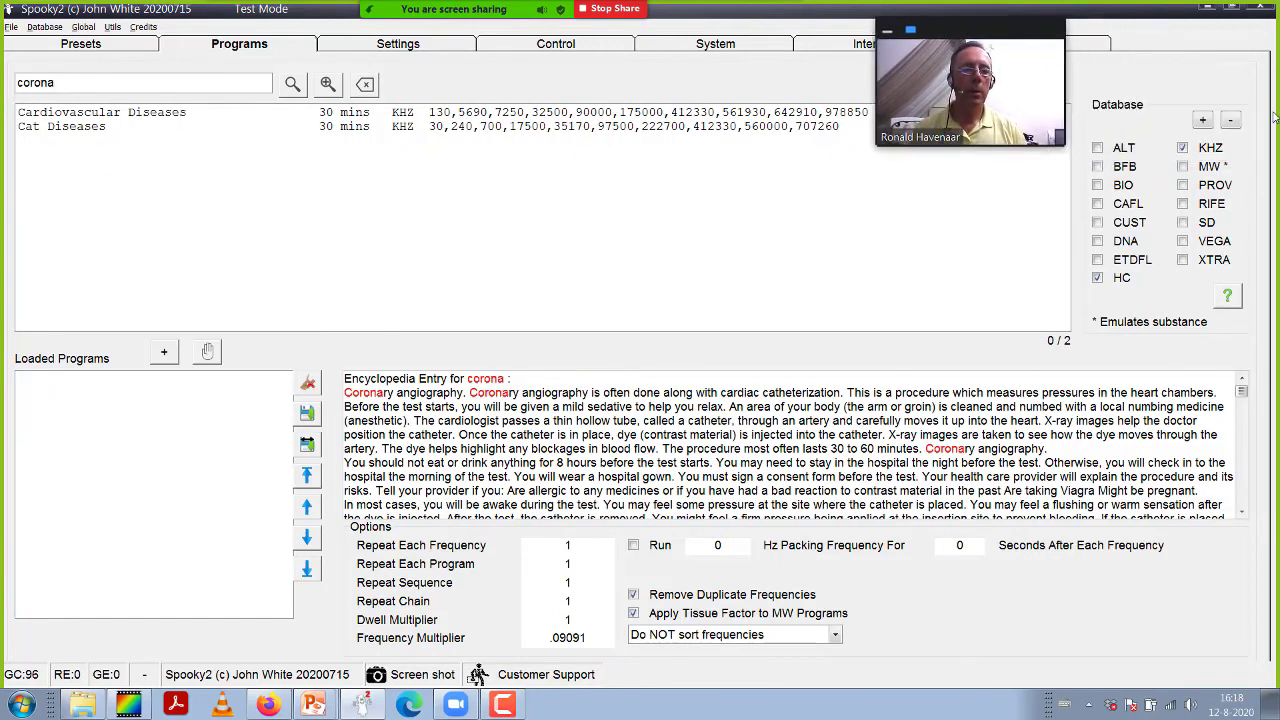
{"action": "left_click", "coordinate": [1204, 121]}
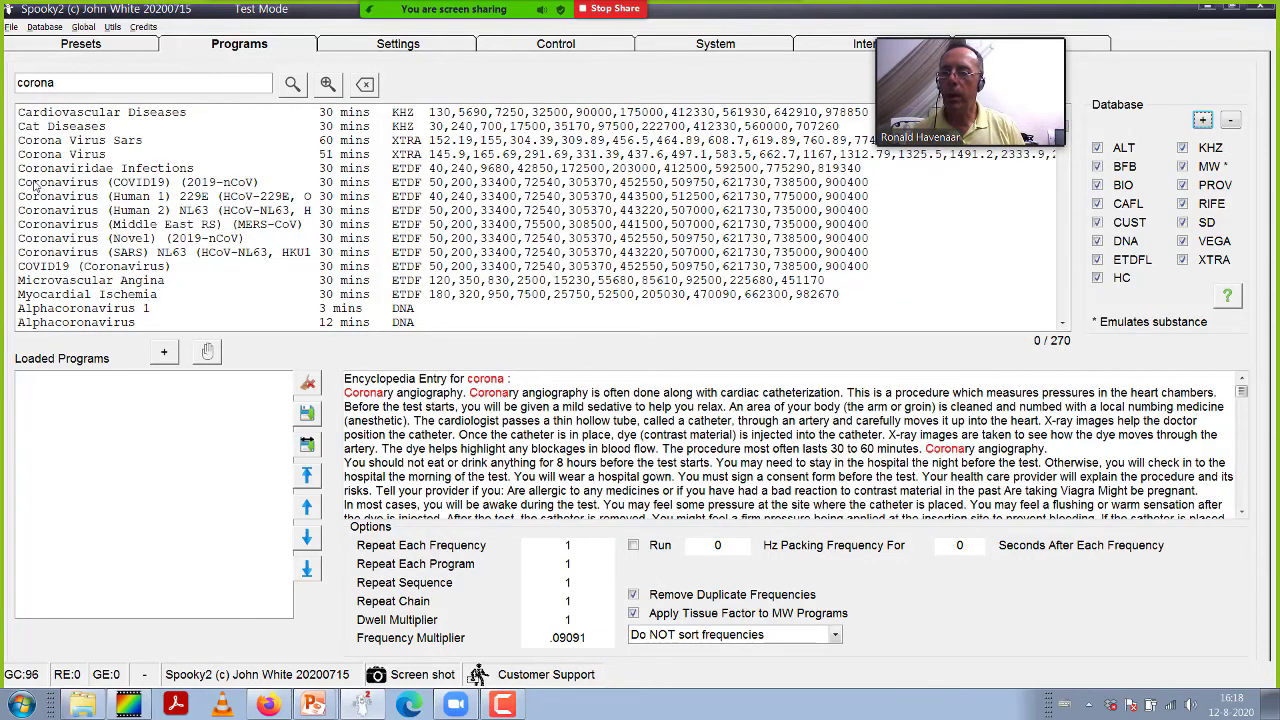
{"action": "double_click", "coordinate": [35, 170]}
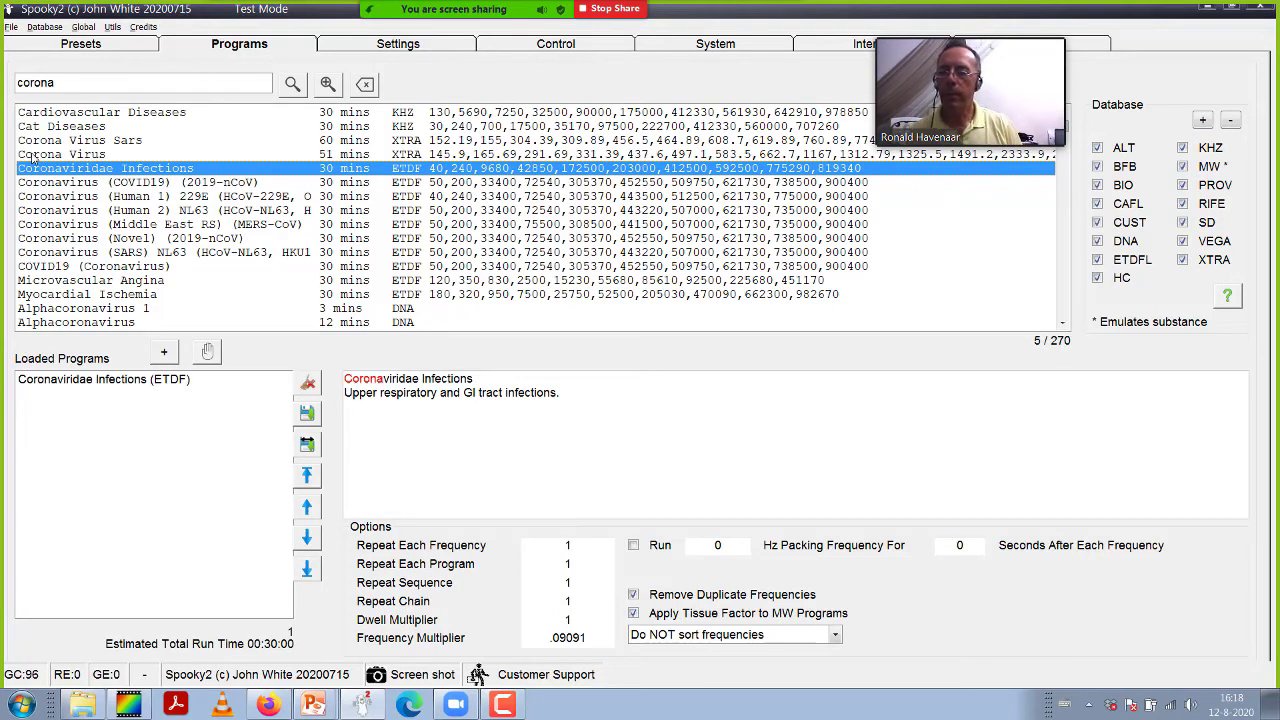
- Add the Coronavirus (Human 2) NL63 (HCoV-NL63, HKU1) program to the loaded programs, and select the Coronavirus (SARS) NL63 entry
{"action": "left_click", "coordinate": [51, 212]}
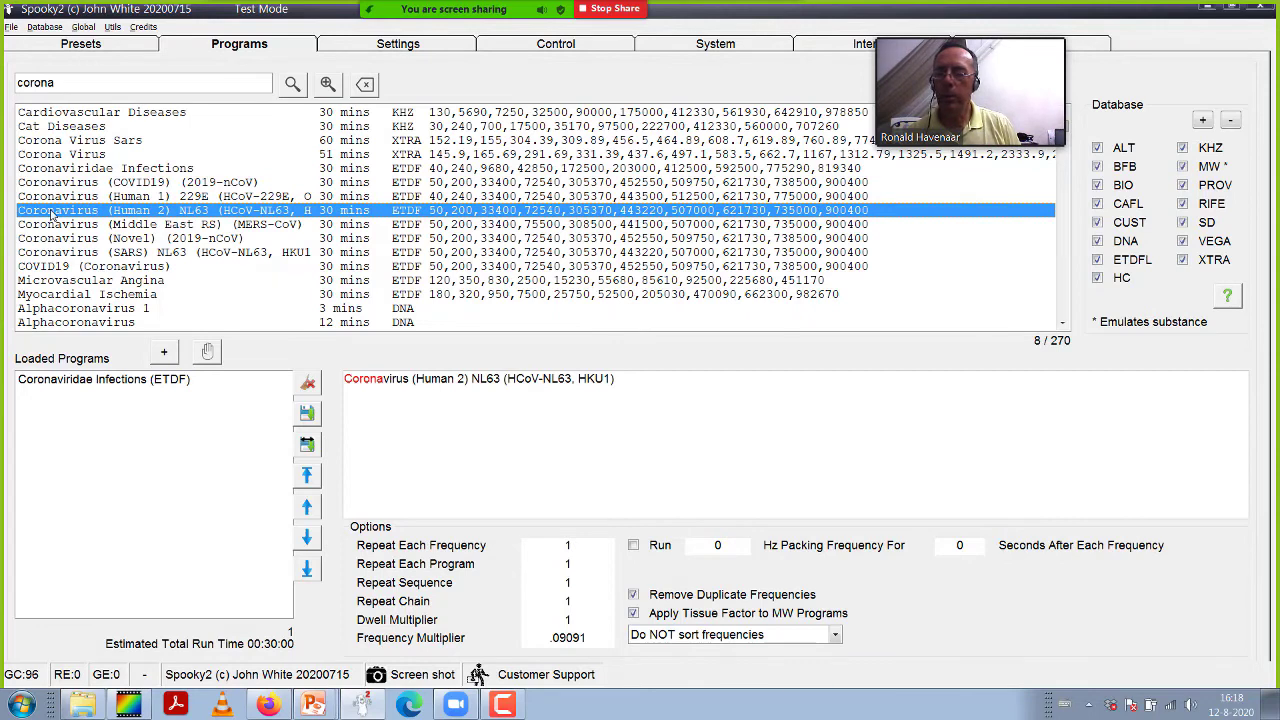
{"action": "double_click", "coordinate": [51, 212]}
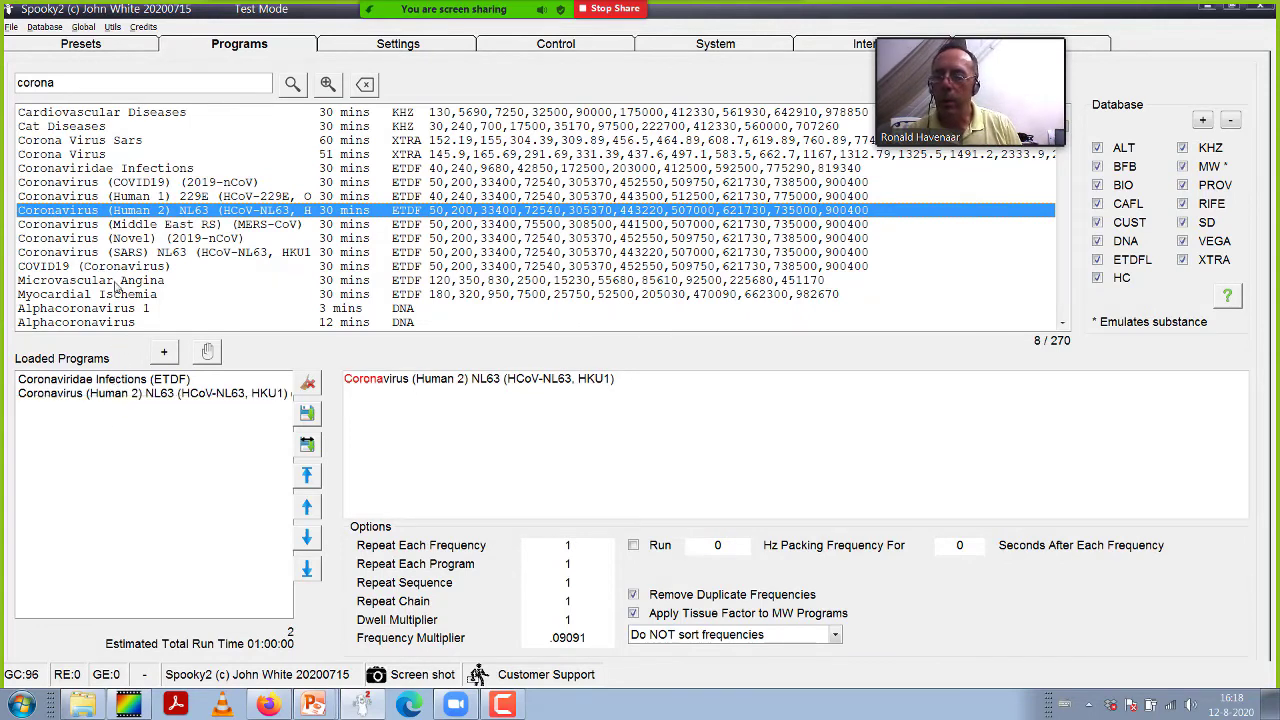
{"action": "left_click", "coordinate": [88, 253]}
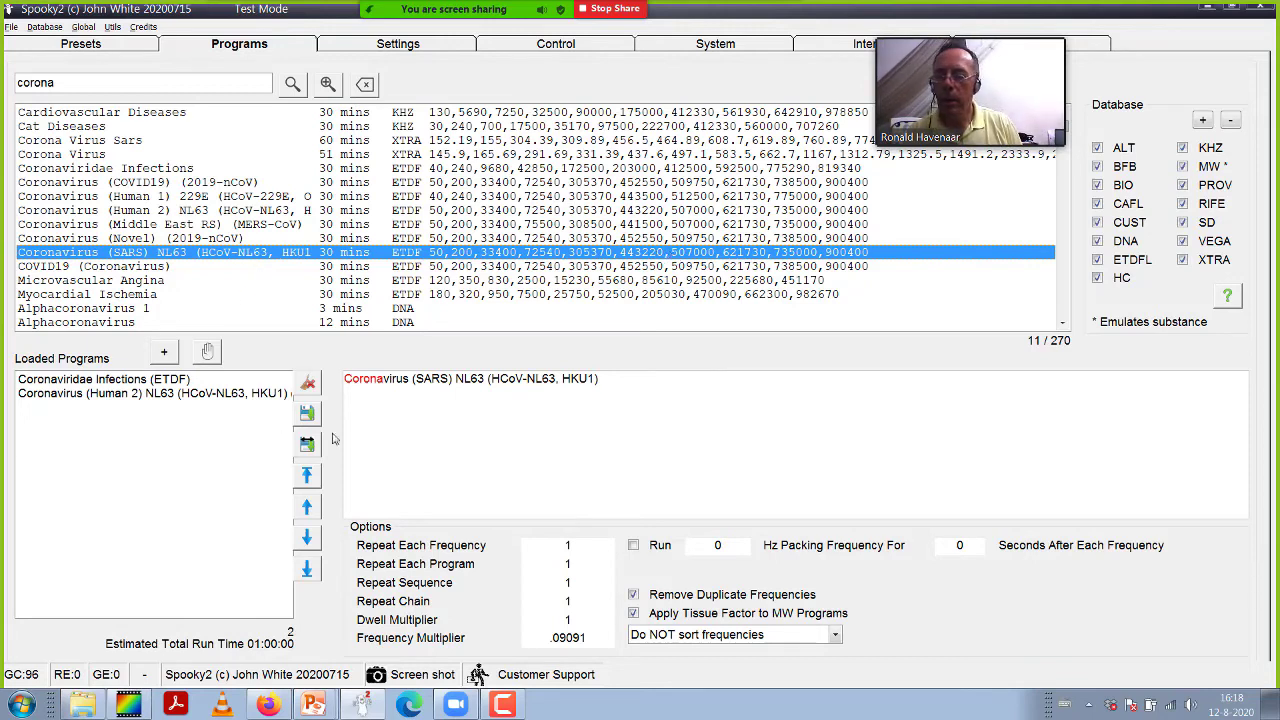
- Set the Dwell Multiplier of the loaded programs to 1.5
{"action": "double_click", "coordinate": [570, 620]}
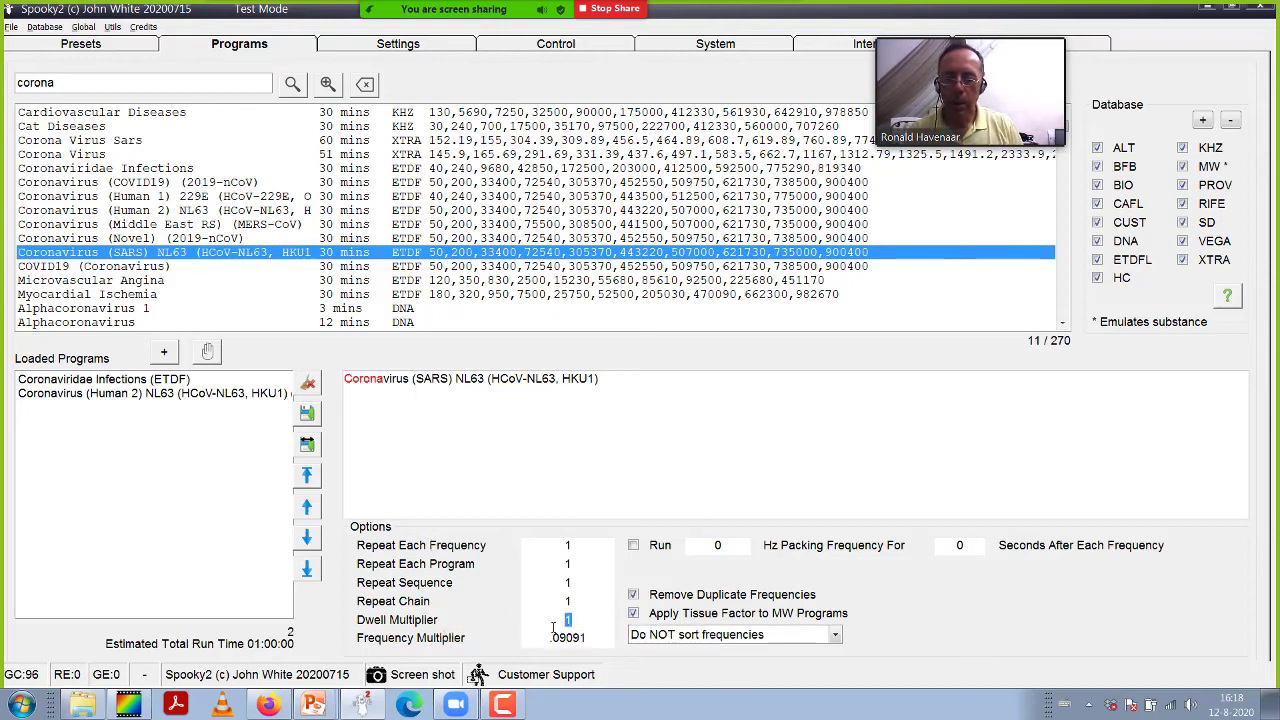
{"action": "type", "text": "1."}
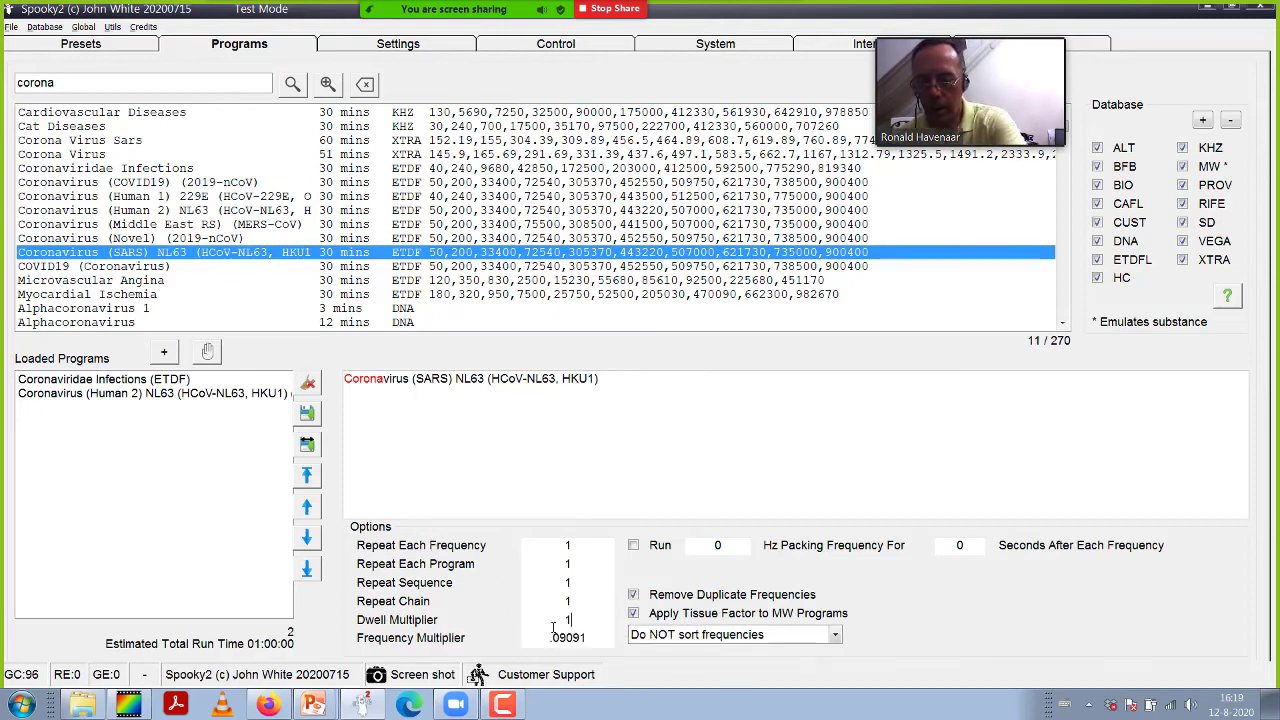
{"action": "type", "text": "5"}
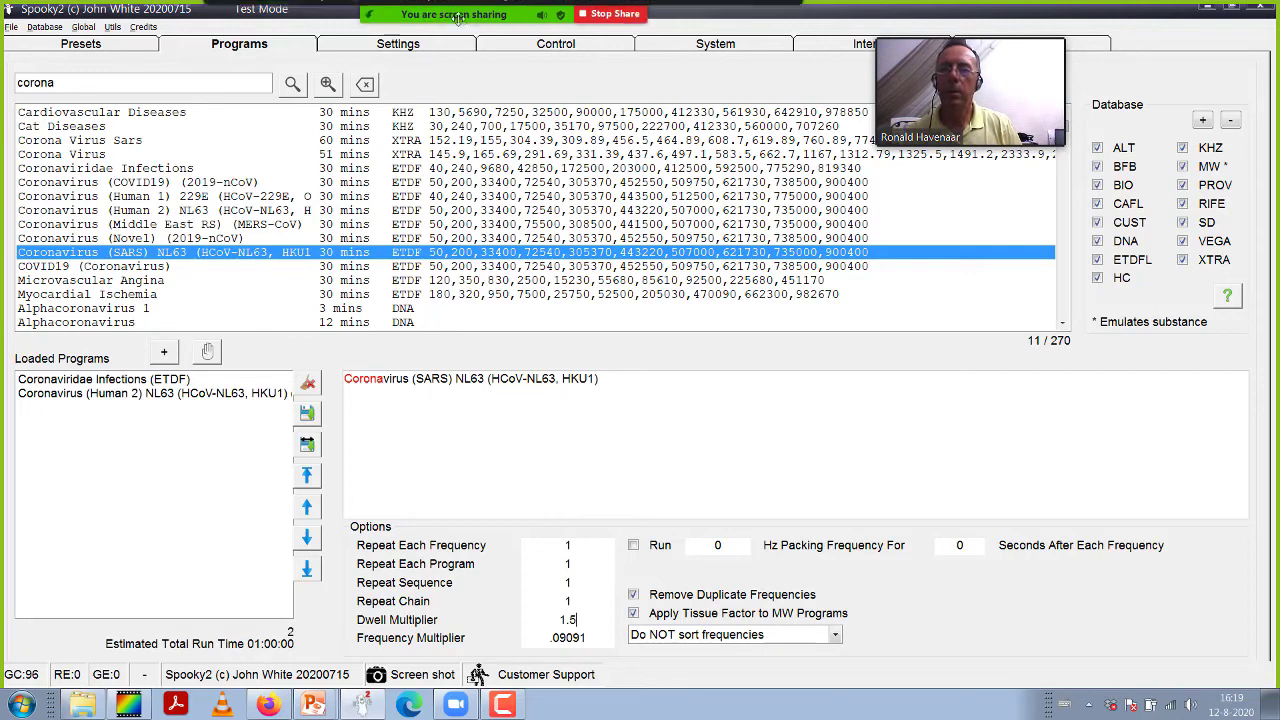
- Overwrite generator 3 with the coronavirus programs and the 11th Harmonic preset, and start it
{"action": "left_click", "coordinate": [588, 49]}
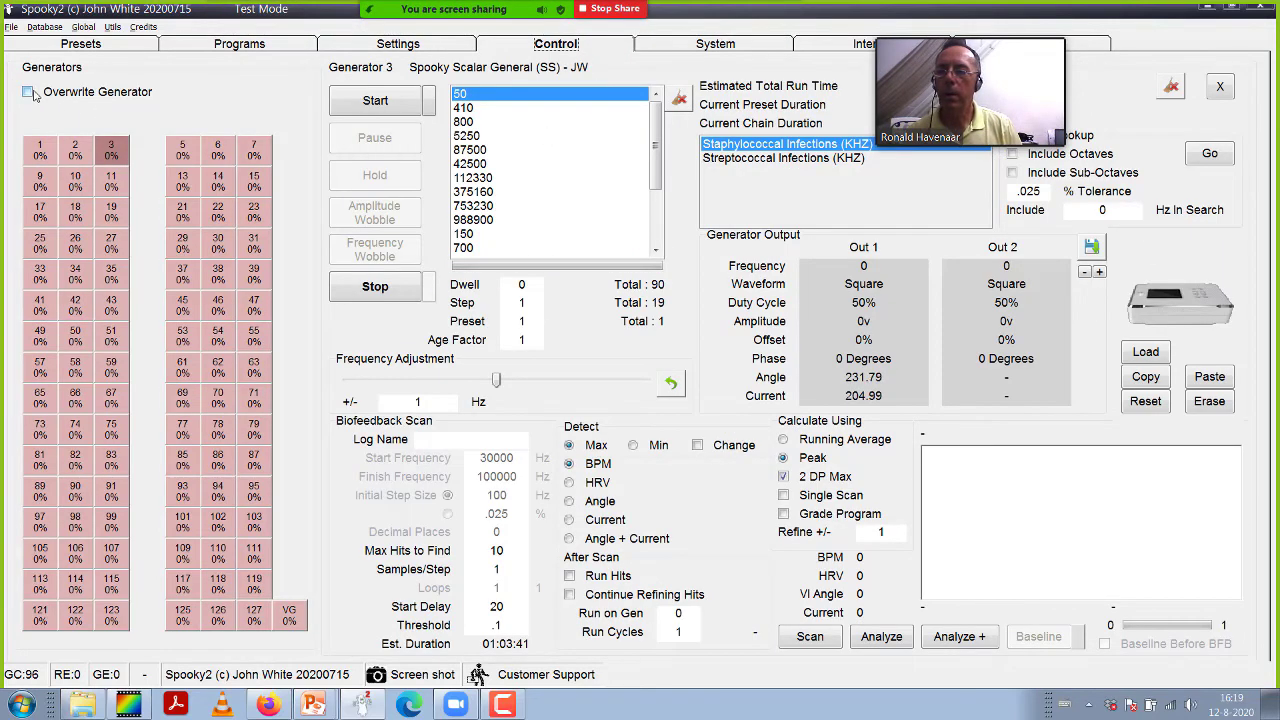
{"action": "left_click", "coordinate": [30, 92]}
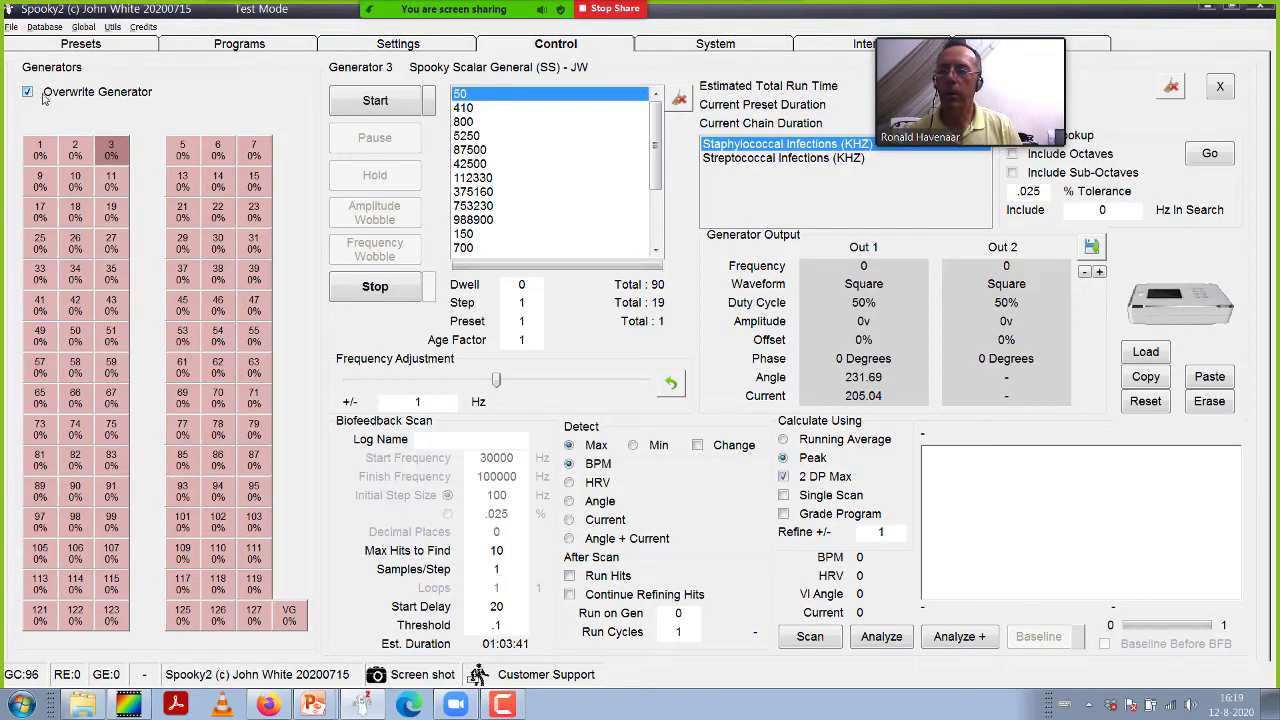
{"action": "left_click", "coordinate": [113, 150]}
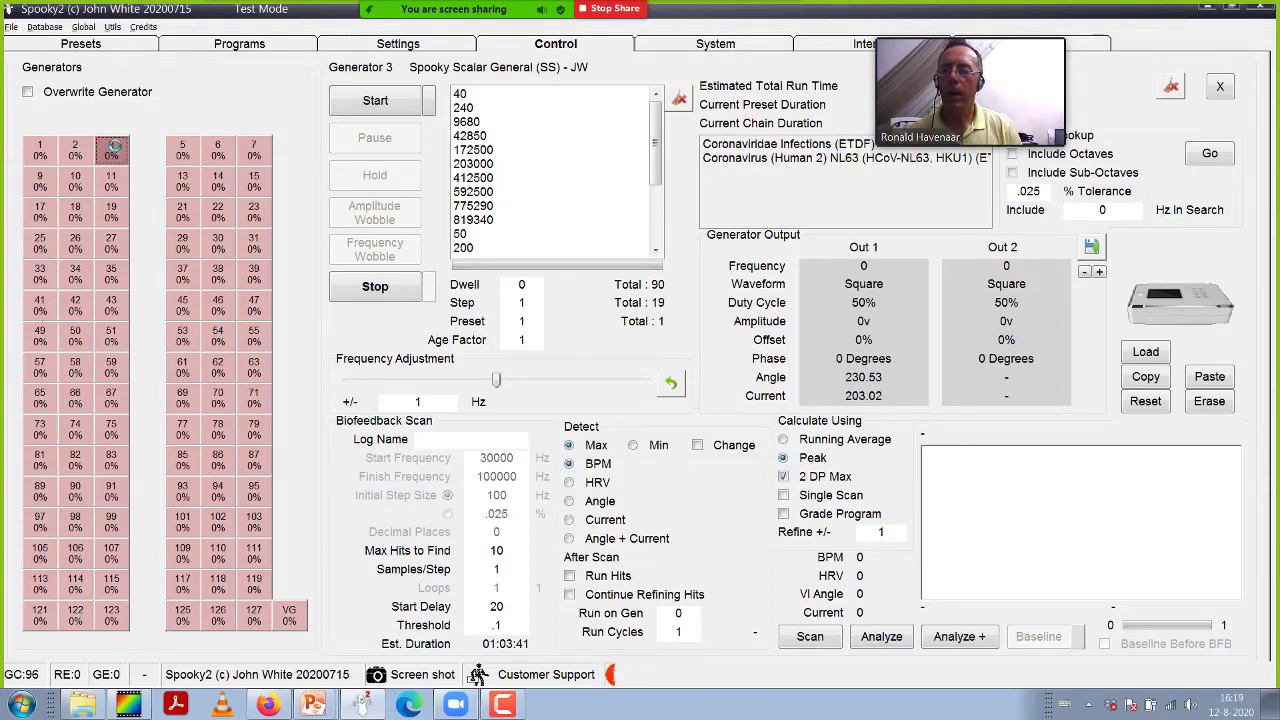
{"action": "left_click", "coordinate": [345, 101]}
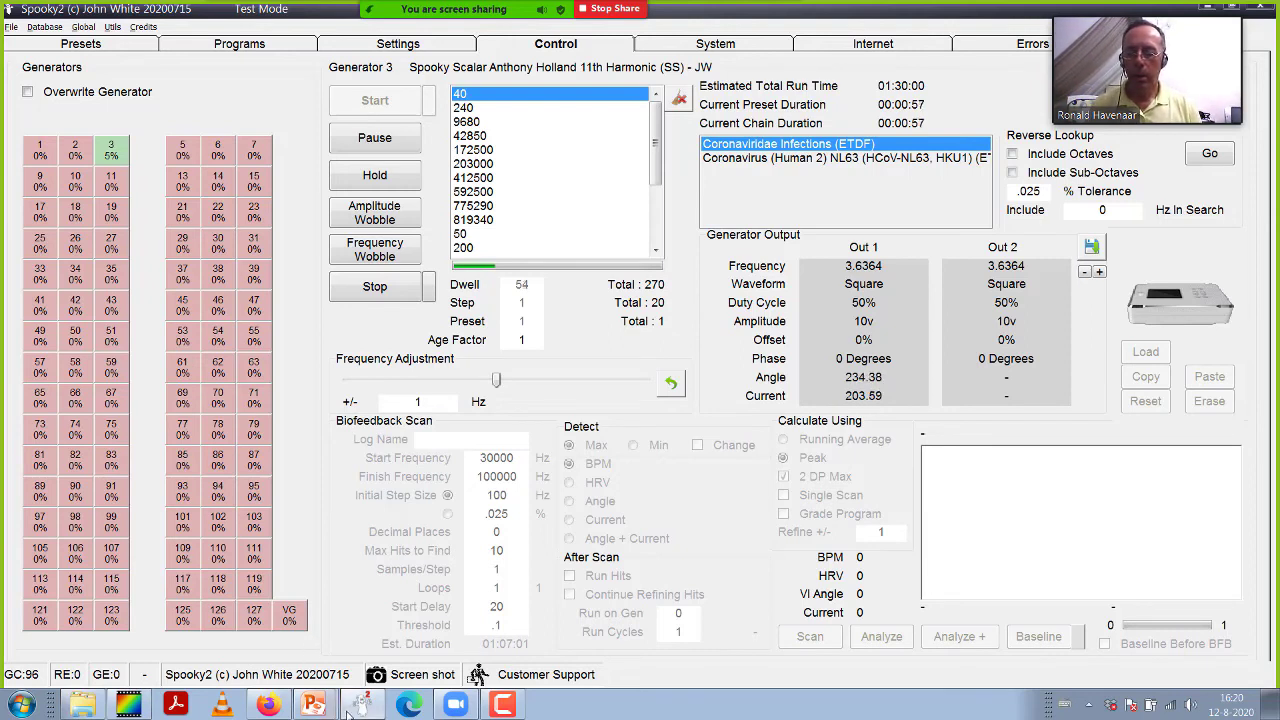
- Switch to the running PowerPoint slide show of the Spooky2 Scalar presentation
{"action": "mouse_move", "coordinate": [352, 708]}
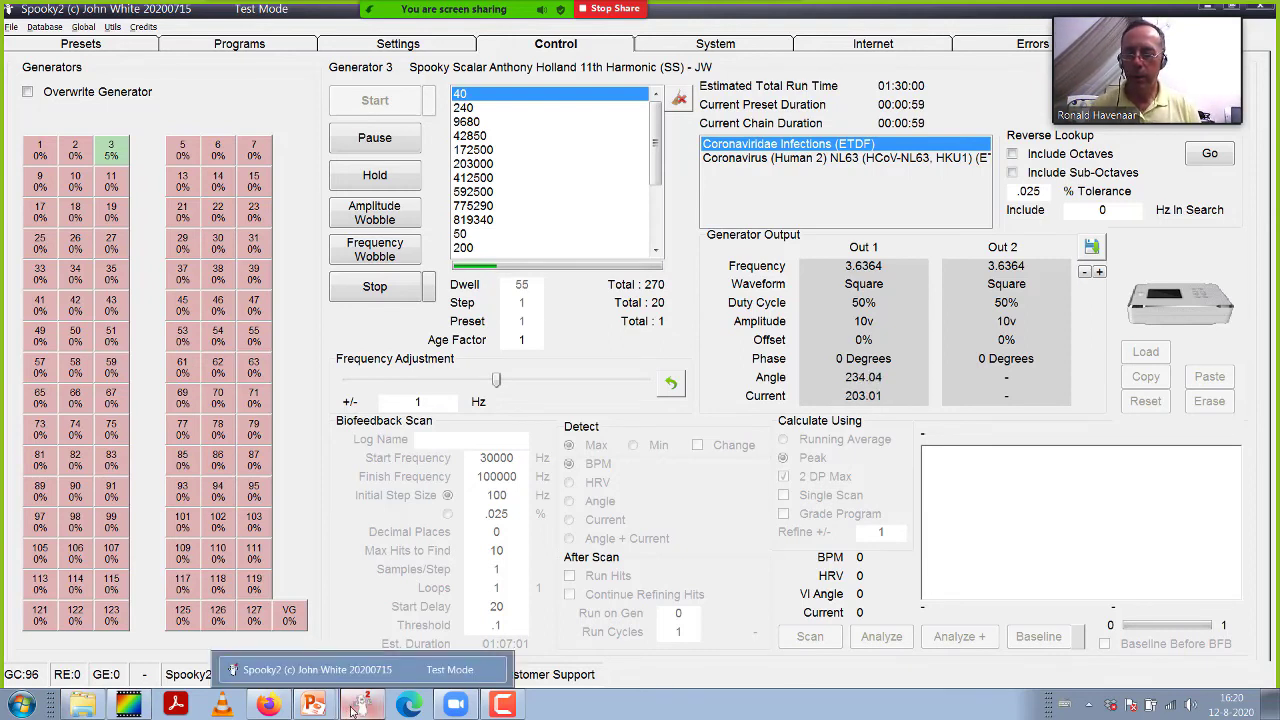
{"action": "mouse_move", "coordinate": [313, 705]}
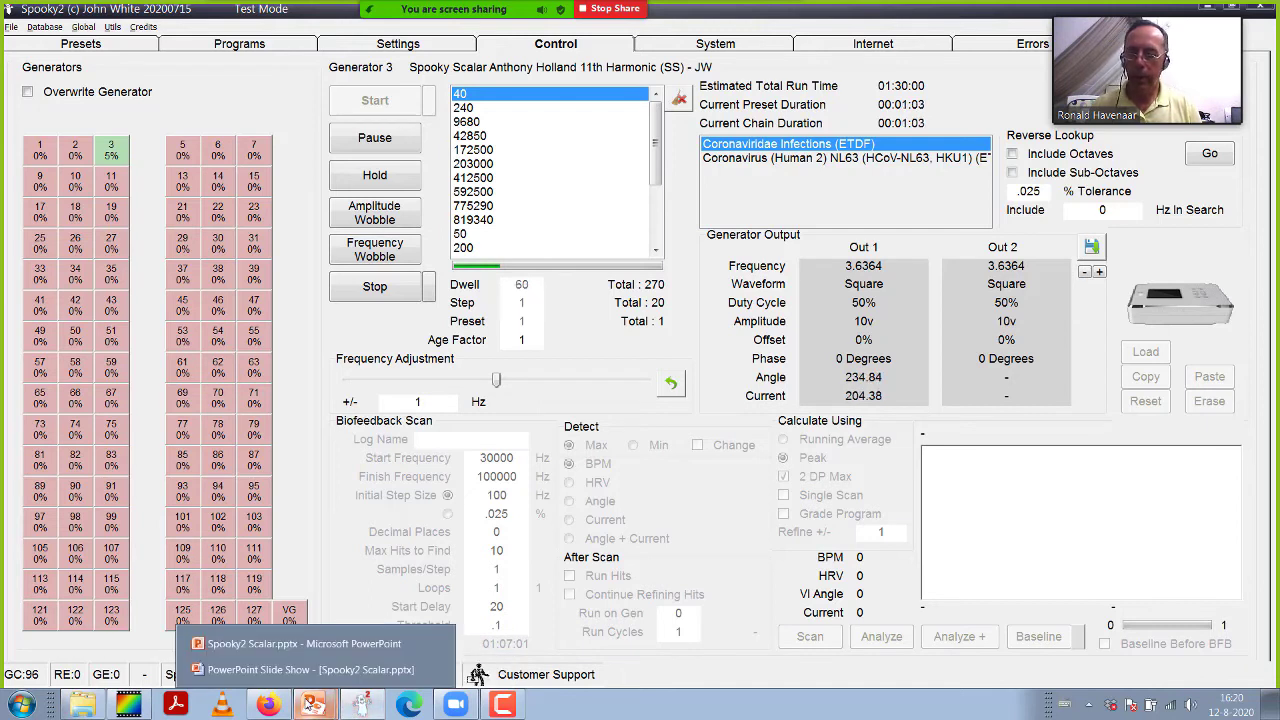
{"action": "left_click", "coordinate": [300, 669]}
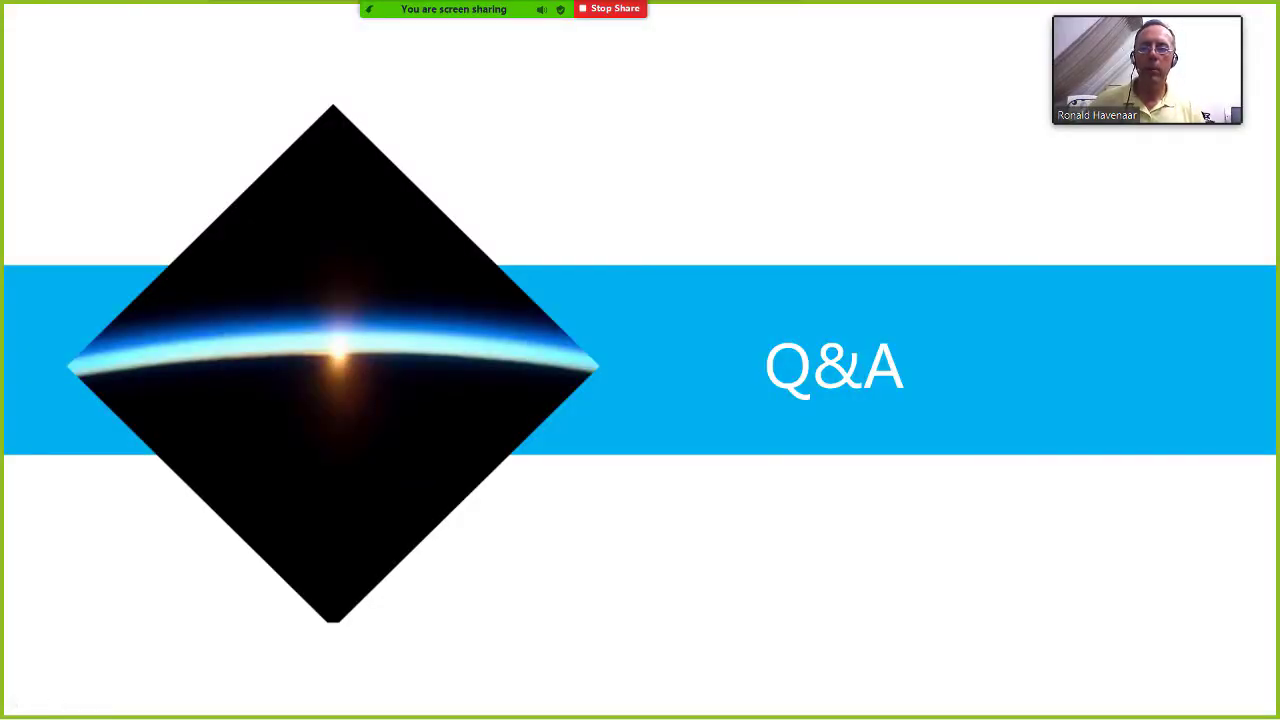
- Open the meeting's Question and Answer window, shift it off the slide title, and open the chat window as well
{"action": "mouse_move", "coordinate": [522, 5]}
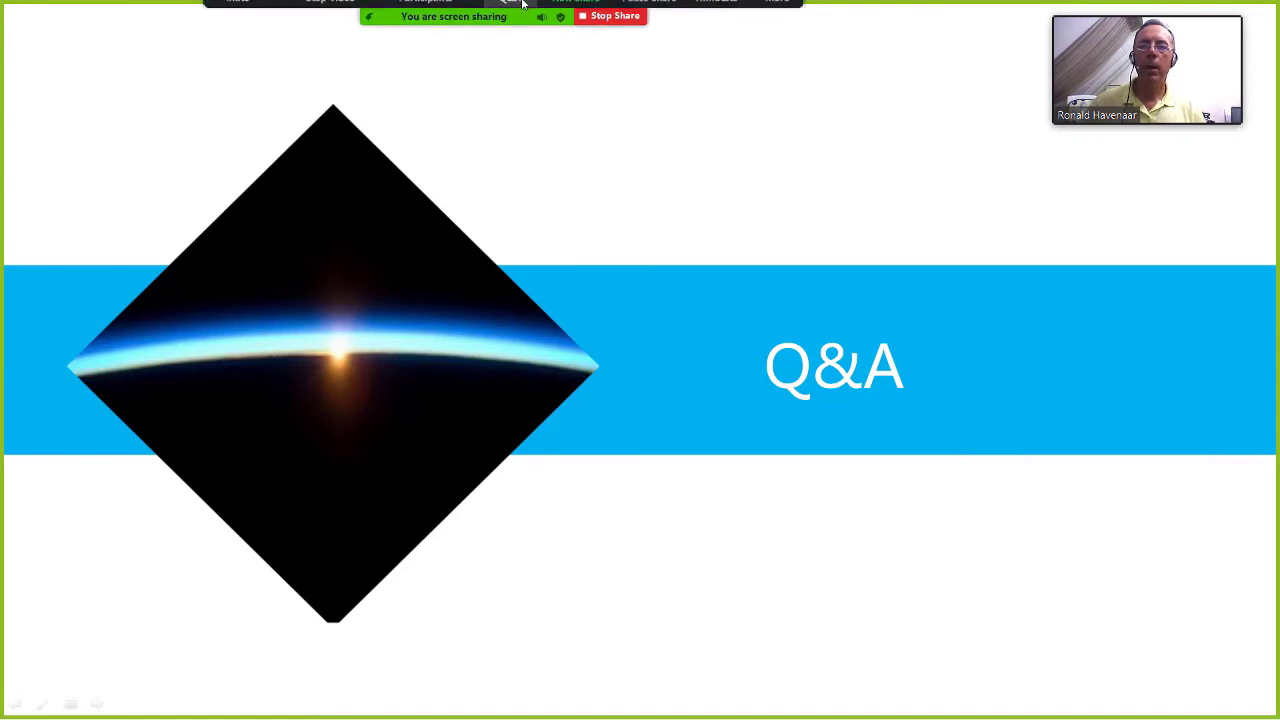
{"action": "left_click", "coordinate": [471, 20]}
{"action": "left_click", "coordinate": [471, 20]}
{"action": "left_click", "coordinate": [473, 22]}
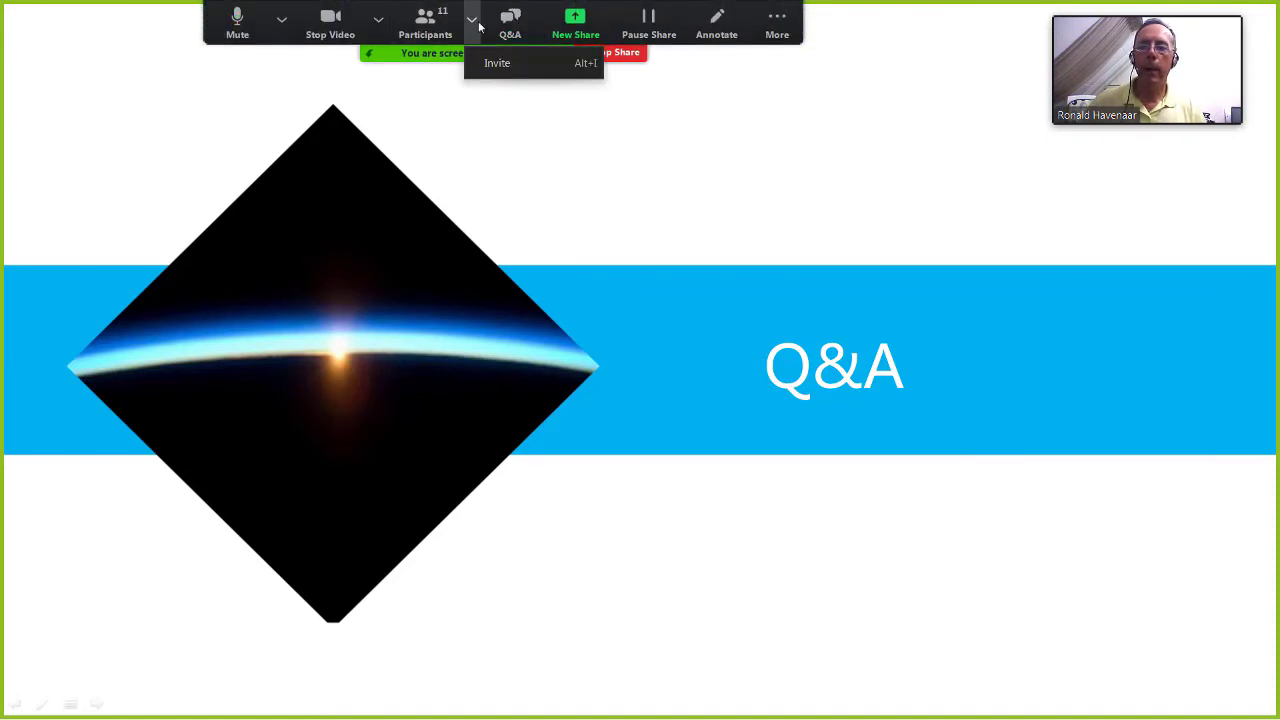
{"action": "left_click", "coordinate": [511, 20]}
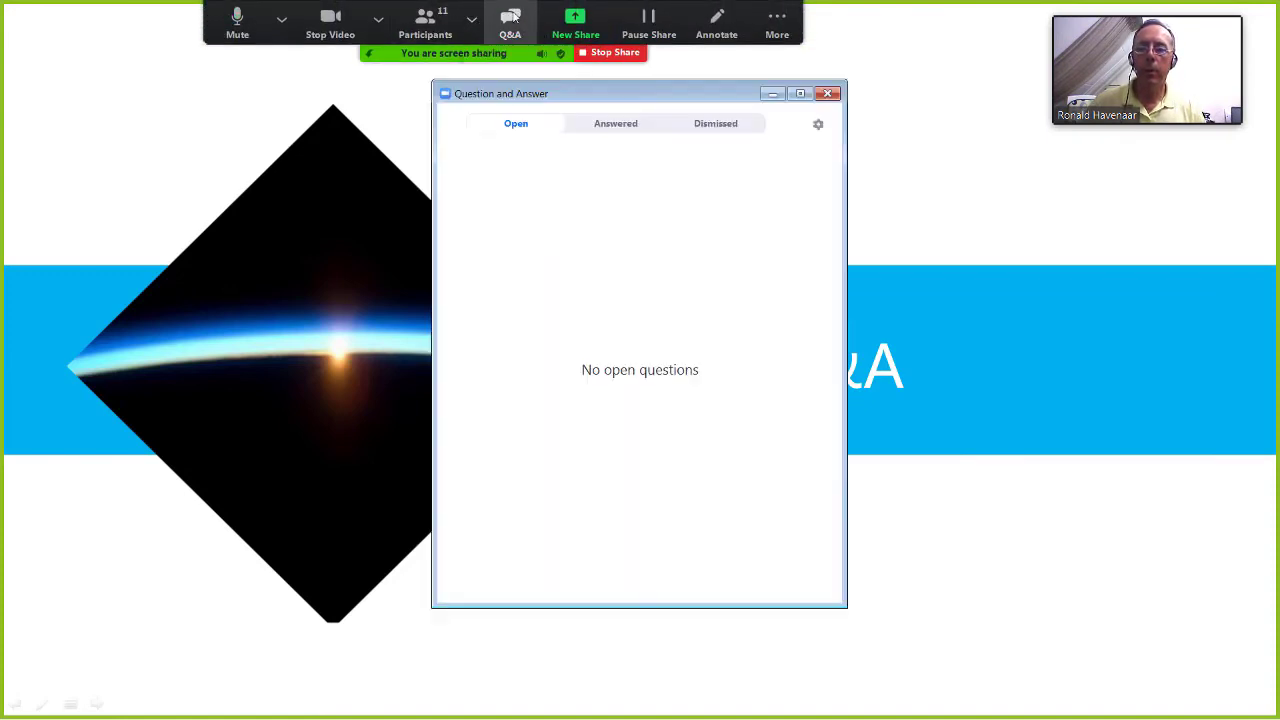
{"action": "left_click_drag", "start_coordinate": [569, 84], "coordinate": [454, 82]}
{"action": "mouse_move", "coordinate": [520, 32]}
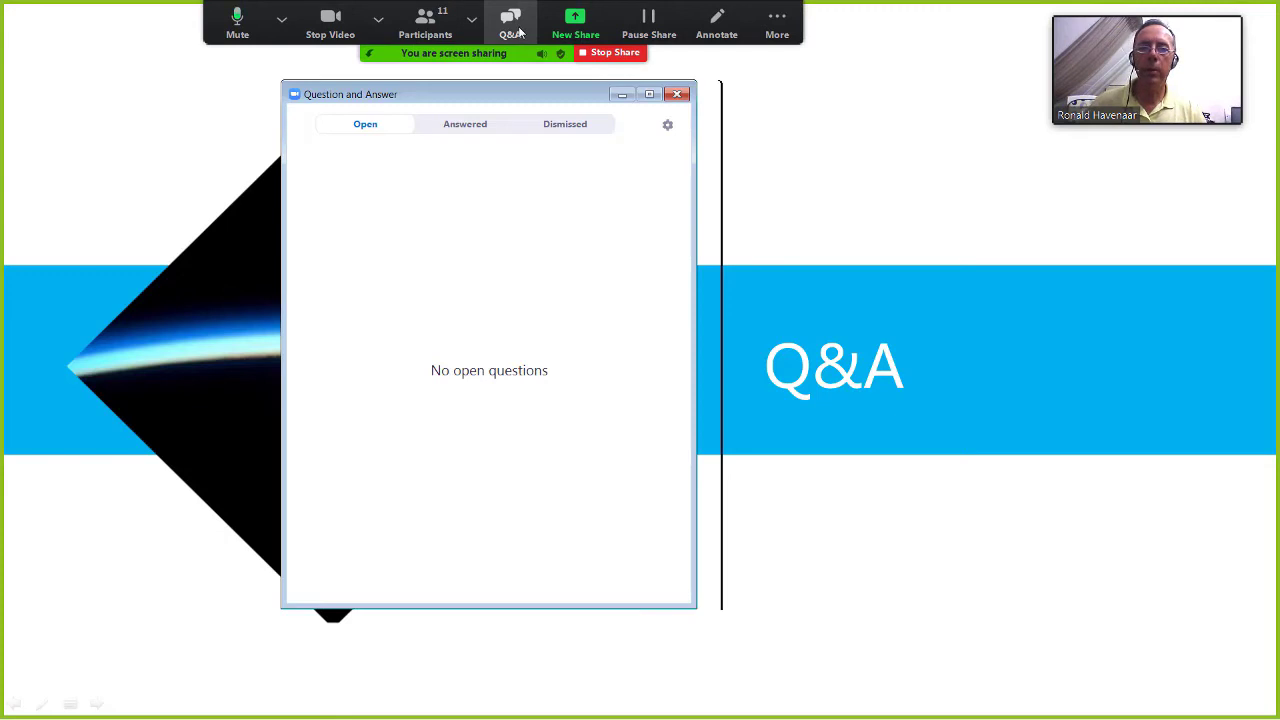
{"action": "left_click", "coordinate": [777, 20]}
{"action": "left_click", "coordinate": [780, 61]}
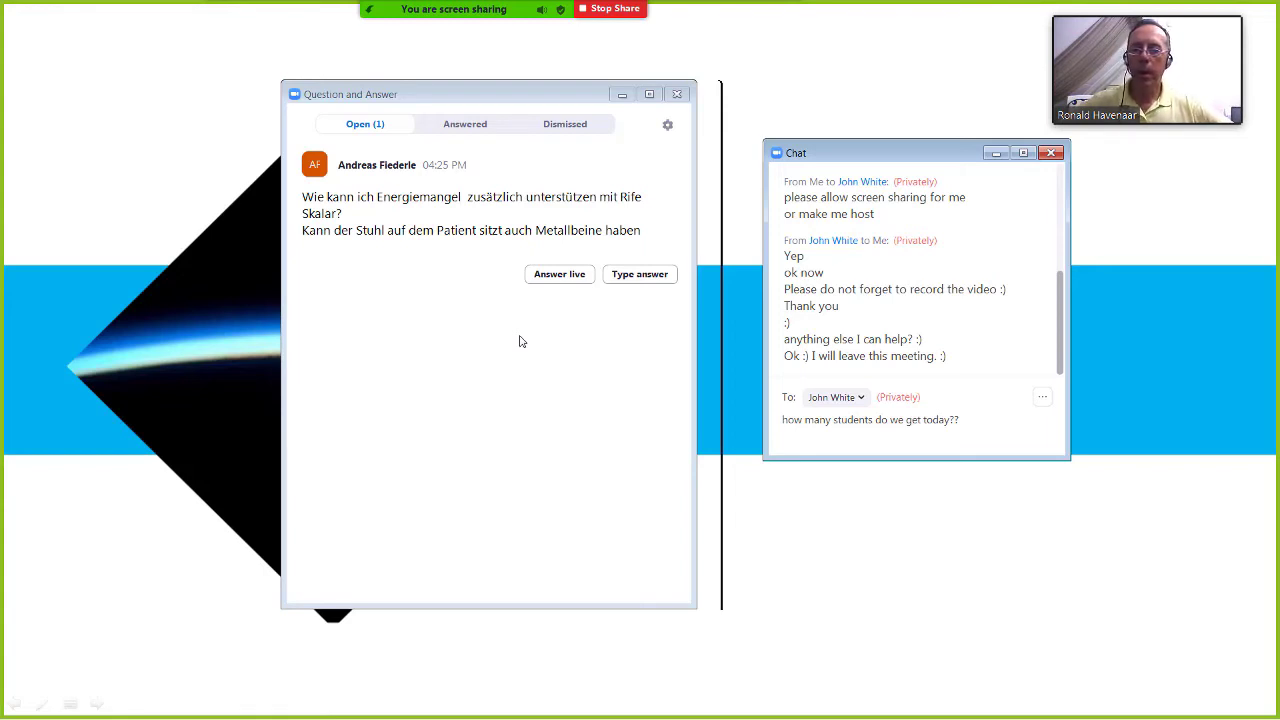
- Switch back to Spooky2, search the frequency programs for "atp", and uncover the result list by moving the Question and Answer window aside
{"action": "key", "text": "super"}
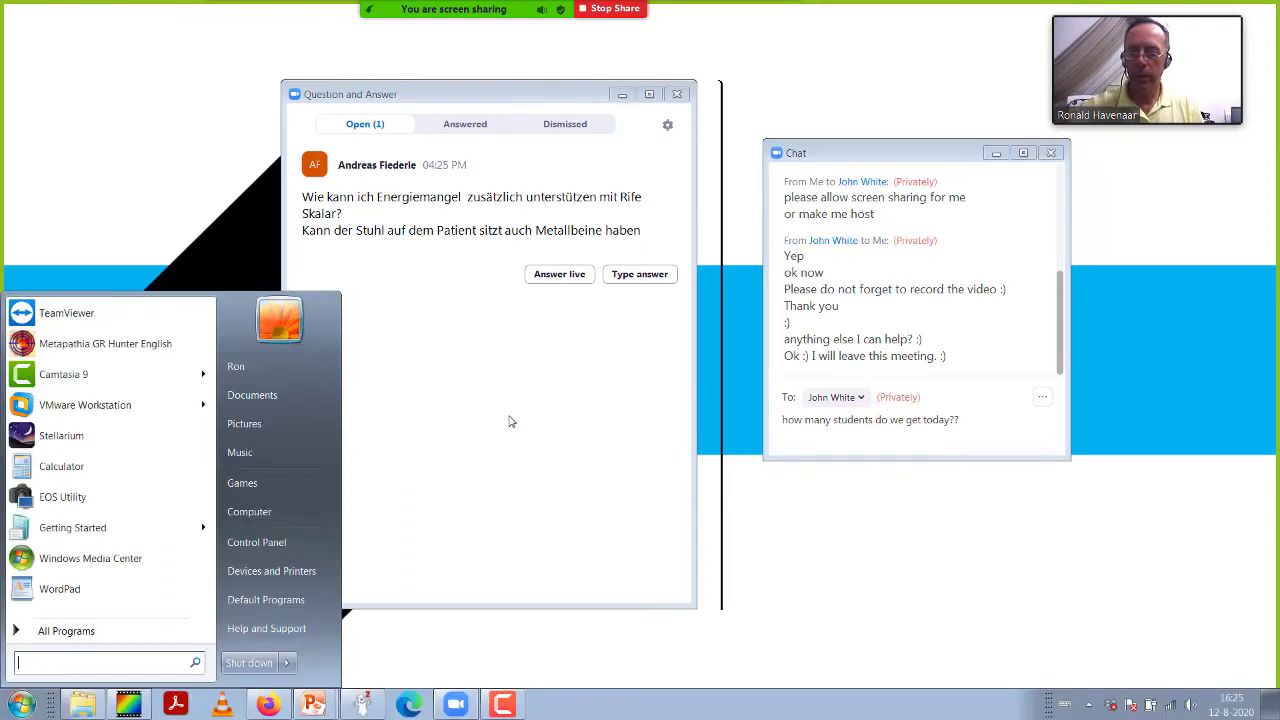
{"action": "left_click", "coordinate": [362, 705]}
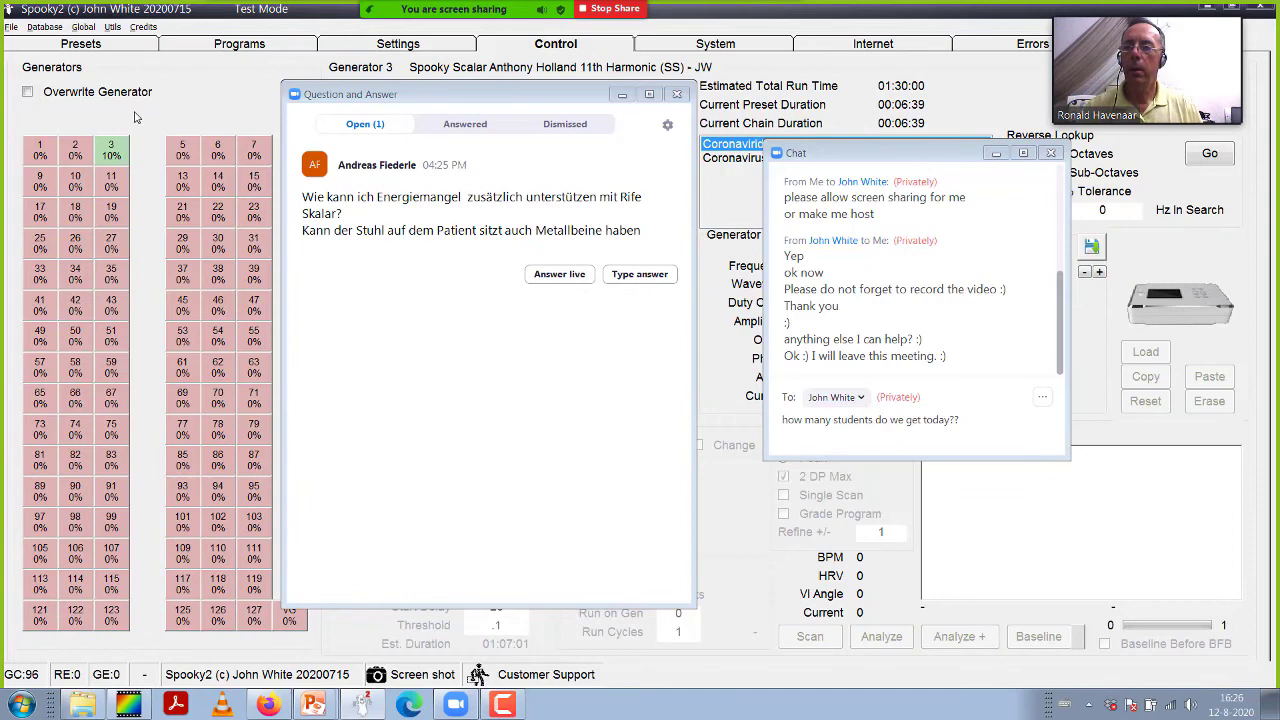
{"action": "left_click", "coordinate": [198, 47]}
{"action": "double_click", "coordinate": [96, 83]}
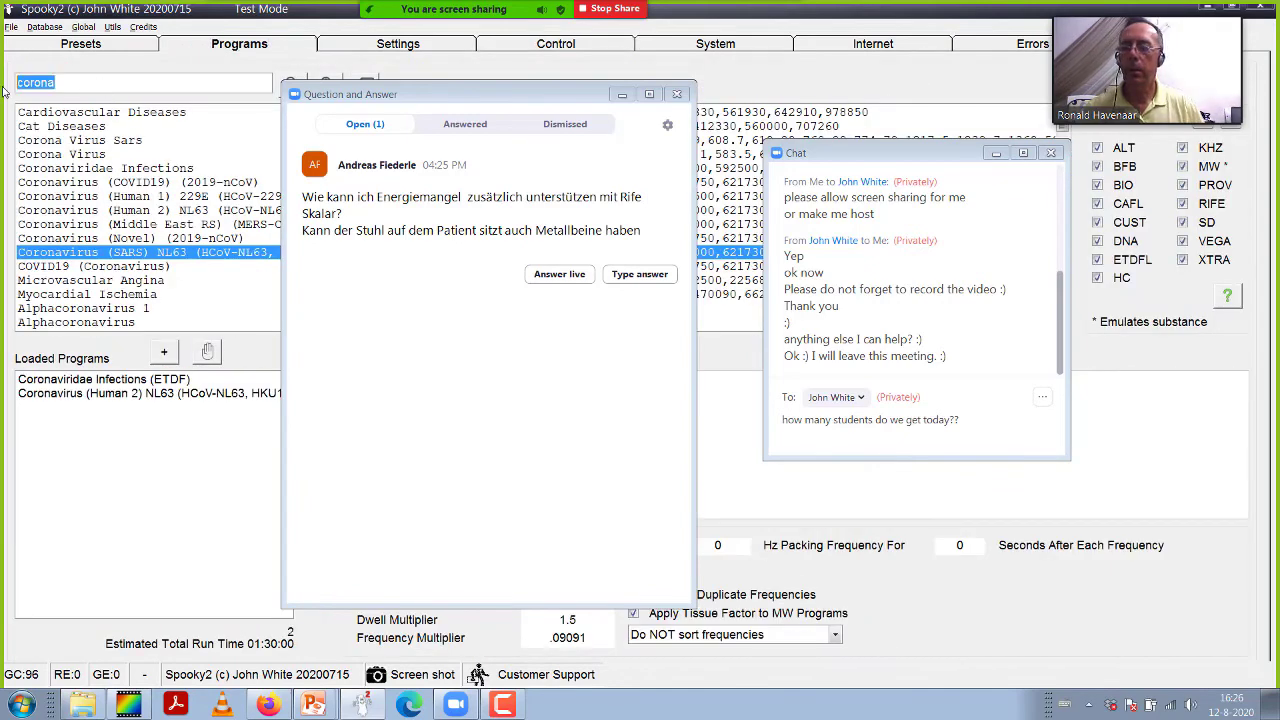
{"action": "type", "text": "atp"}
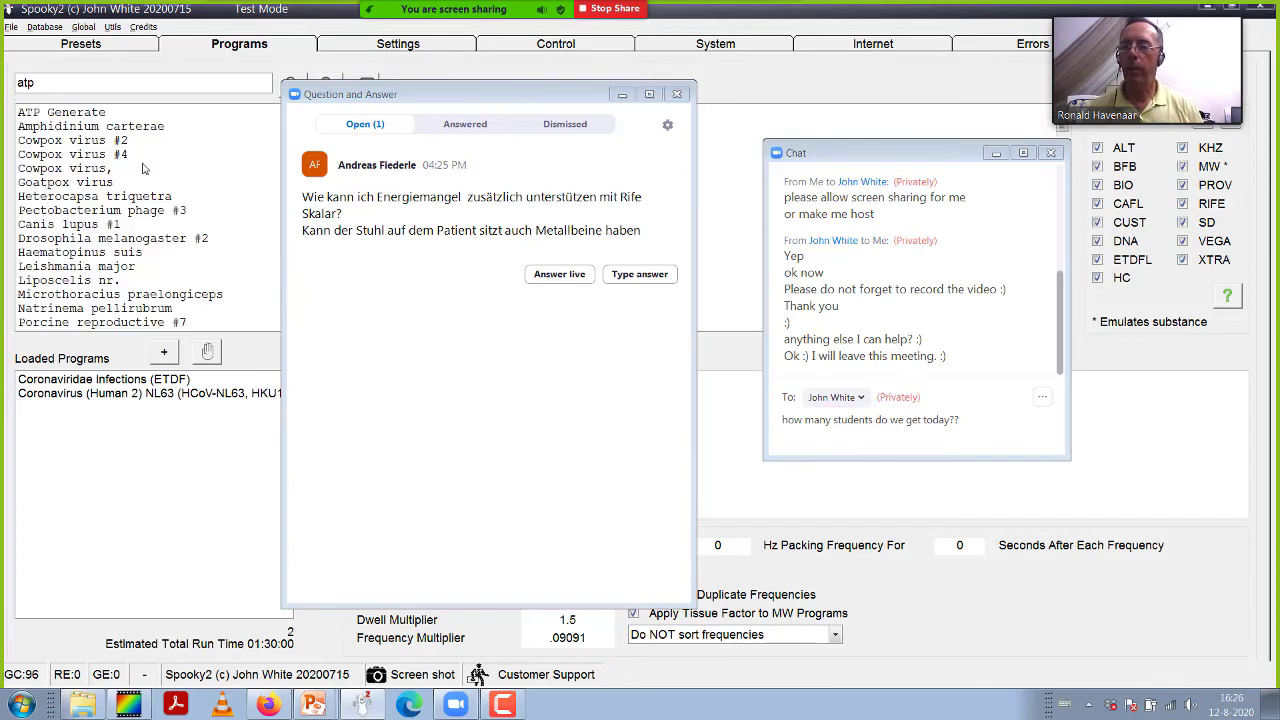
{"action": "left_click_drag", "start_coordinate": [560, 93], "coordinate": [637, 143]}
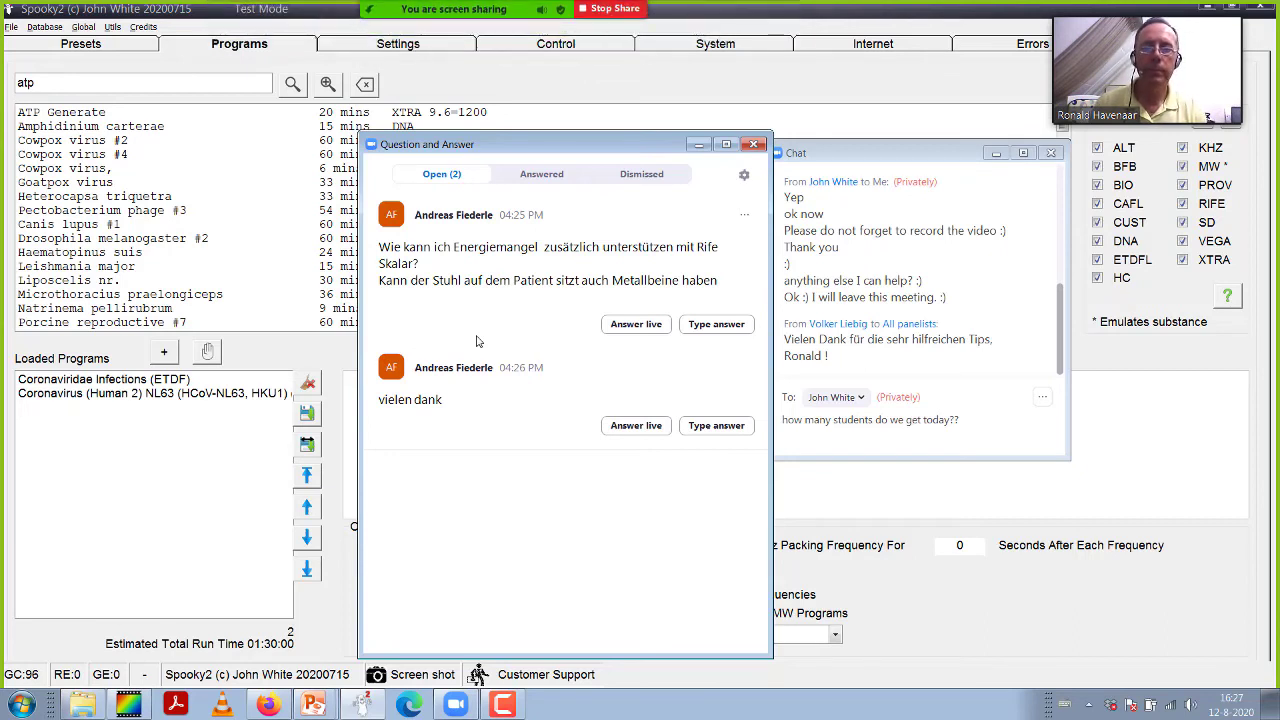
{"action": "mouse_move", "coordinate": [410, 15]}
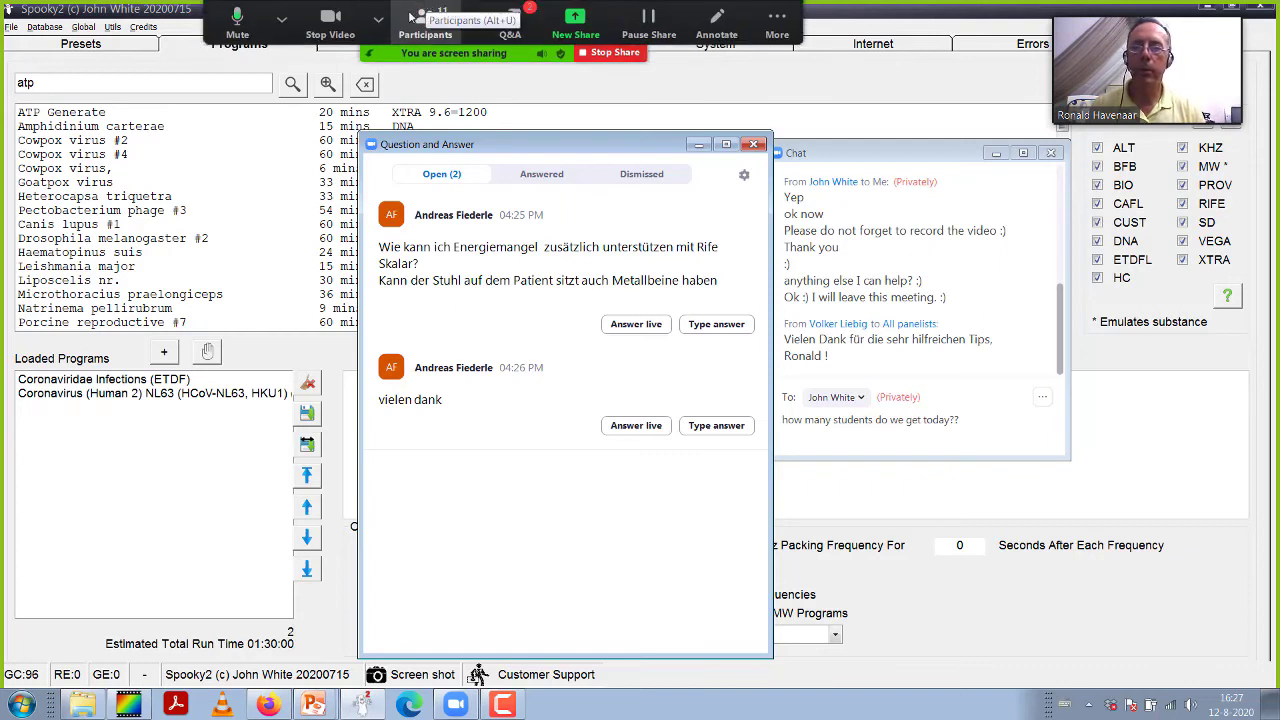
{"action": "left_click", "coordinate": [378, 18]}
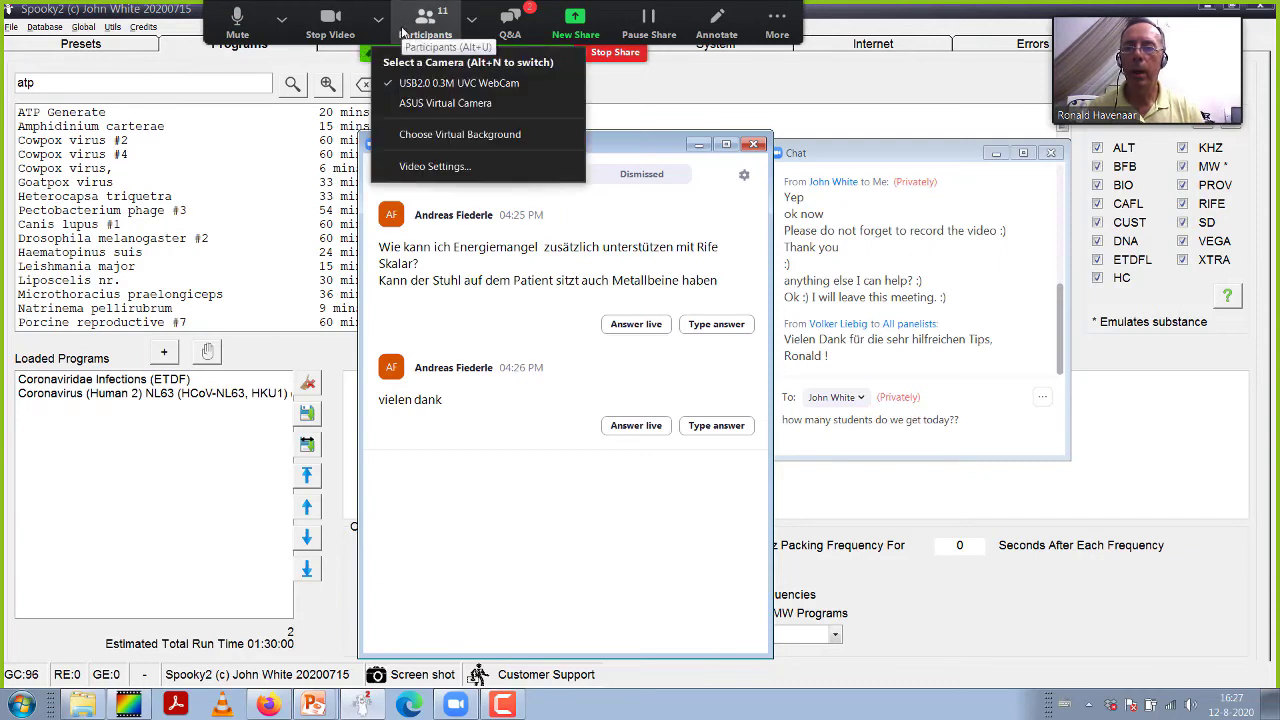
{"action": "key", "text": "Escape"}
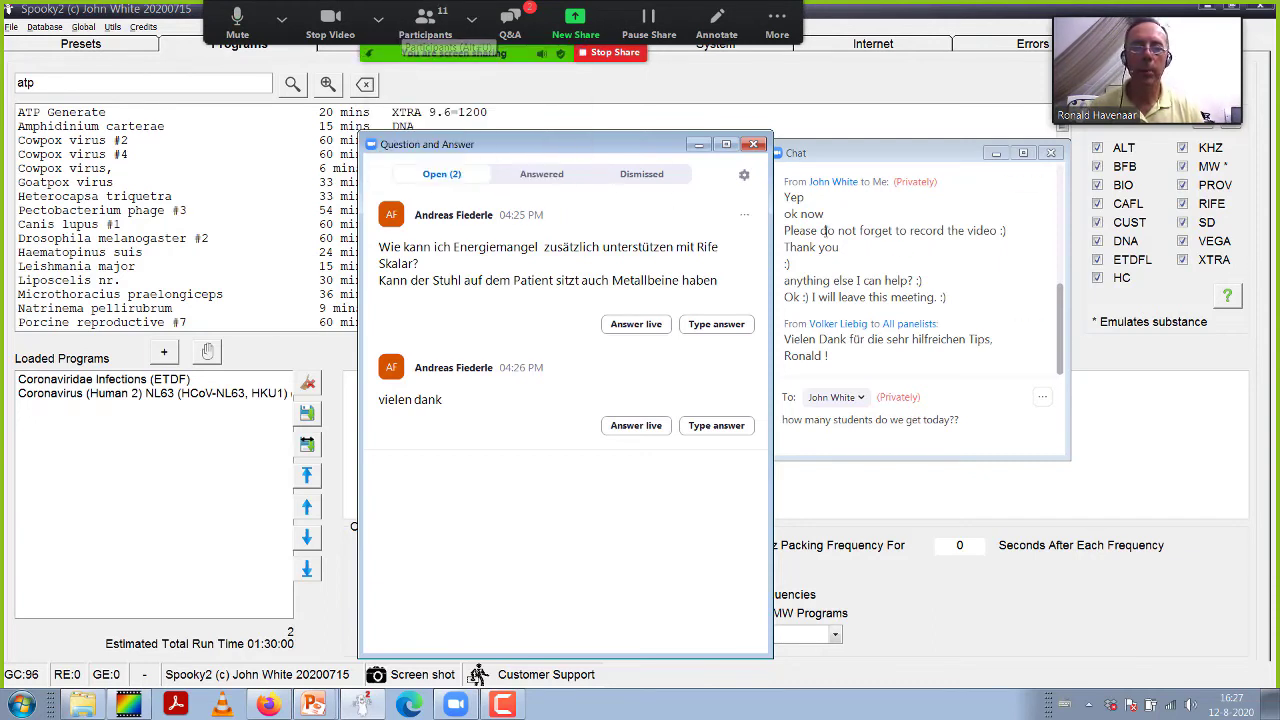
- Check the newest chat messages and minimize the Question and Answer window to uncover the program options
{"action": "left_click", "coordinate": [1061, 309]}
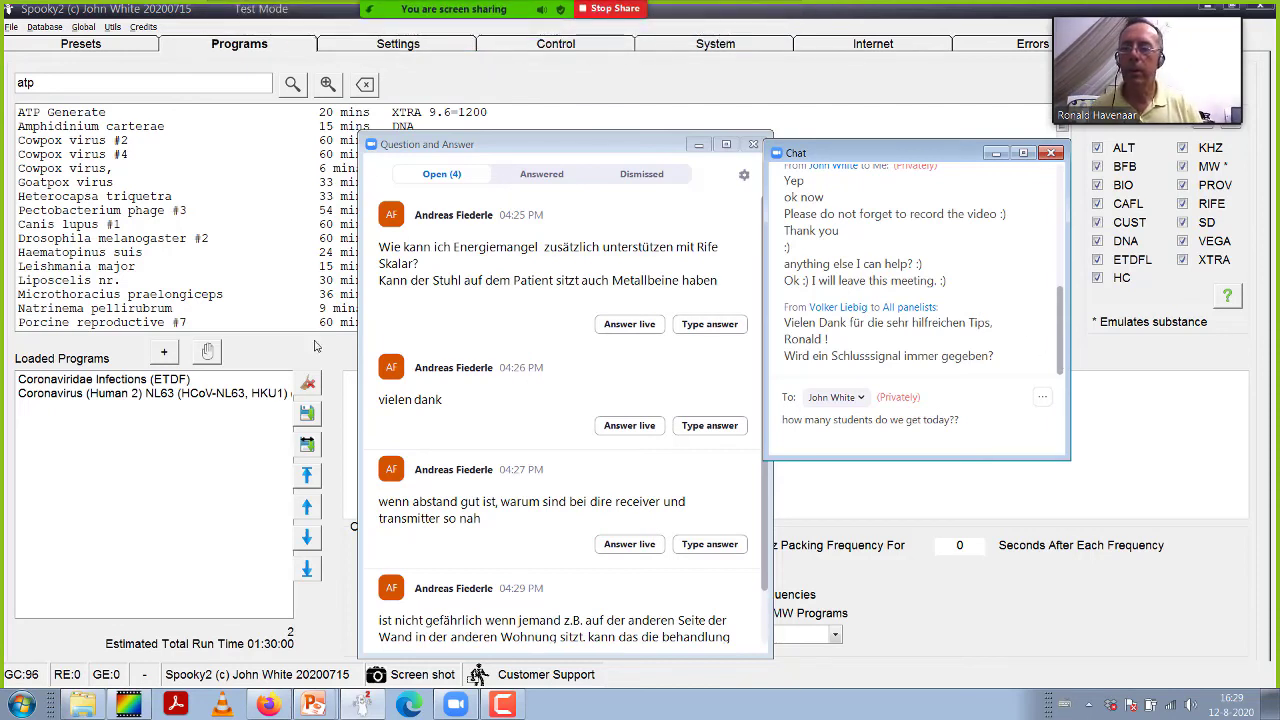
{"action": "left_click", "coordinate": [626, 149]}
{"action": "left_click_drag", "start_coordinate": [626, 149], "coordinate": [311, 94]}
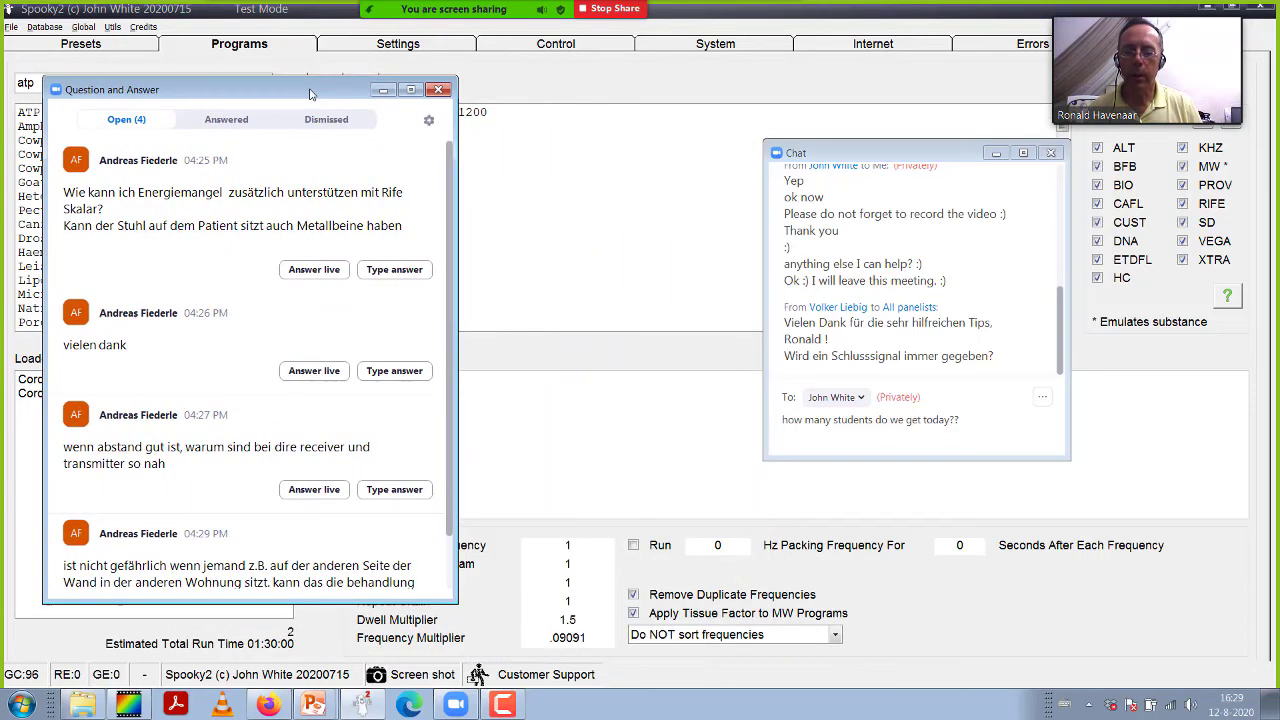
{"action": "left_click", "coordinate": [384, 91]}
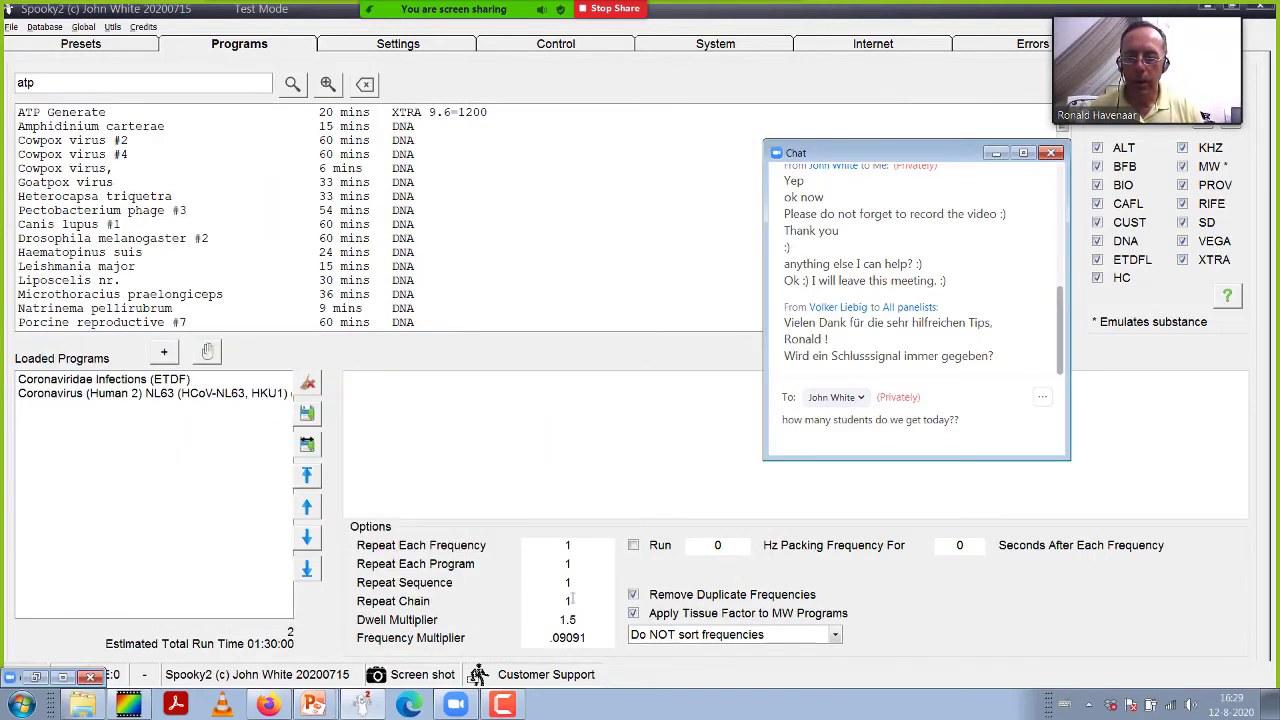
- Set the Repeat Chain option to 0
{"action": "left_click", "coordinate": [572, 599]}
{"action": "double_click", "coordinate": [568, 600]}
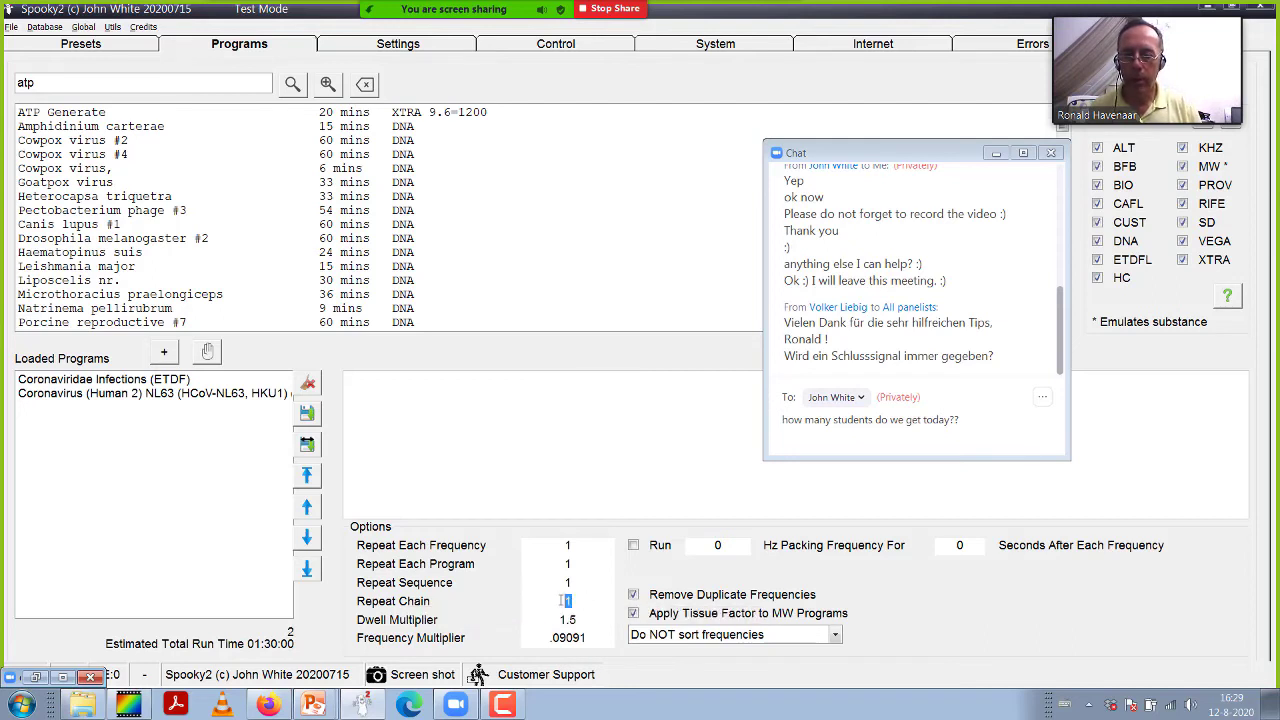
{"action": "type", "text": "0"}
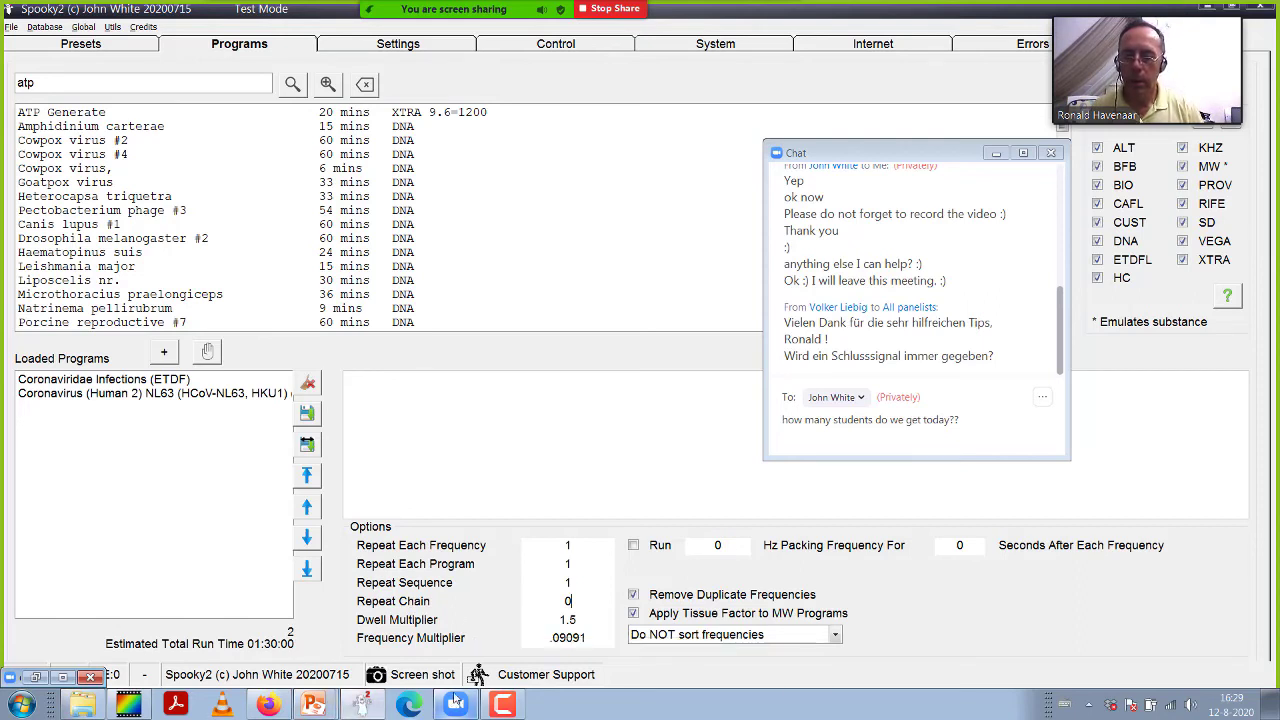
- Restore the Question and Answer window and read the last open question
{"action": "left_click", "coordinate": [63, 677]}
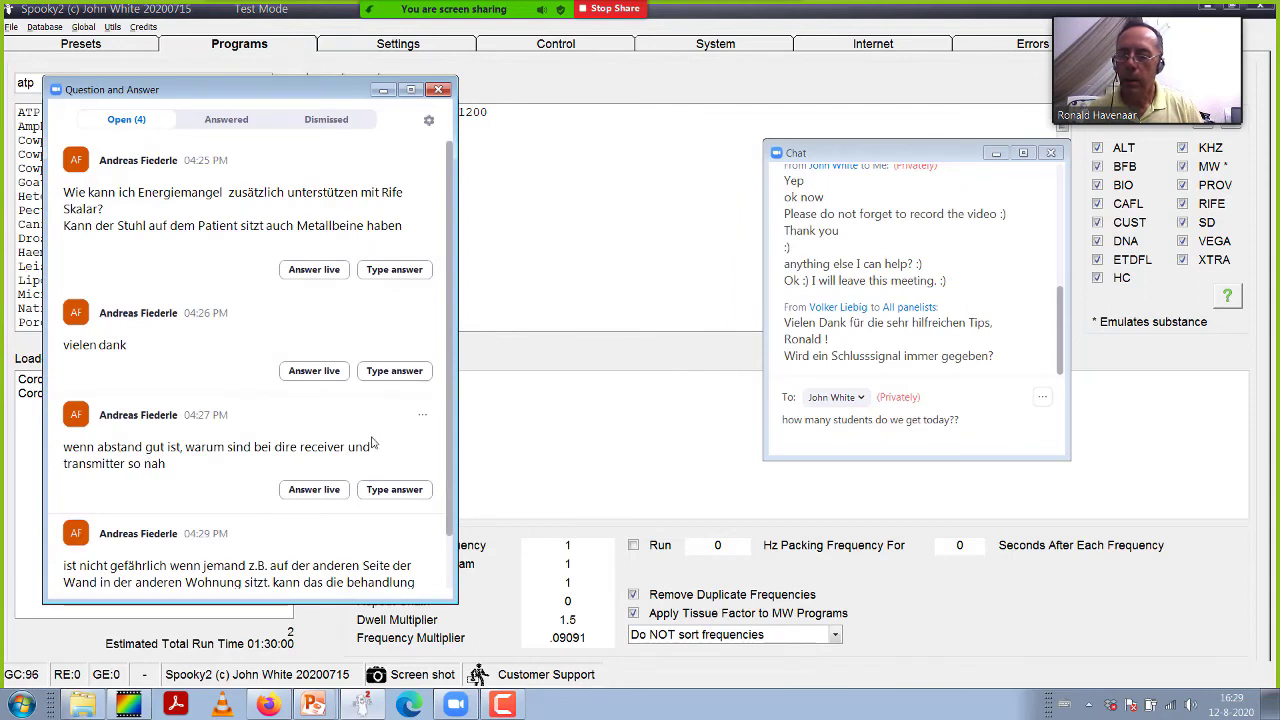
{"action": "scroll", "coordinate": [255, 589], "scroll_direction": "down", "scroll_amount": 1}
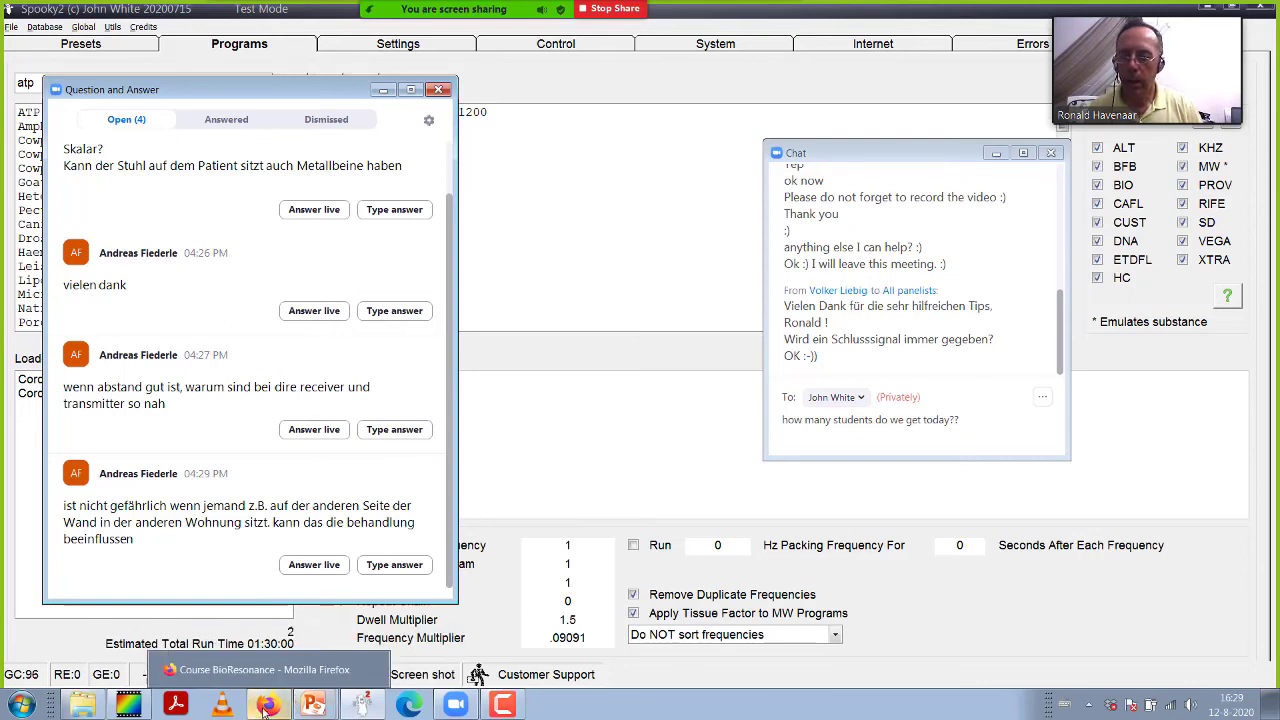
- Switch to the red sketch in PhotoFiltre 7 and minimize the Question and Answer and Chat windows covering it
{"action": "mouse_move", "coordinate": [286, 708]}
{"action": "left_click", "coordinate": [128, 705]}
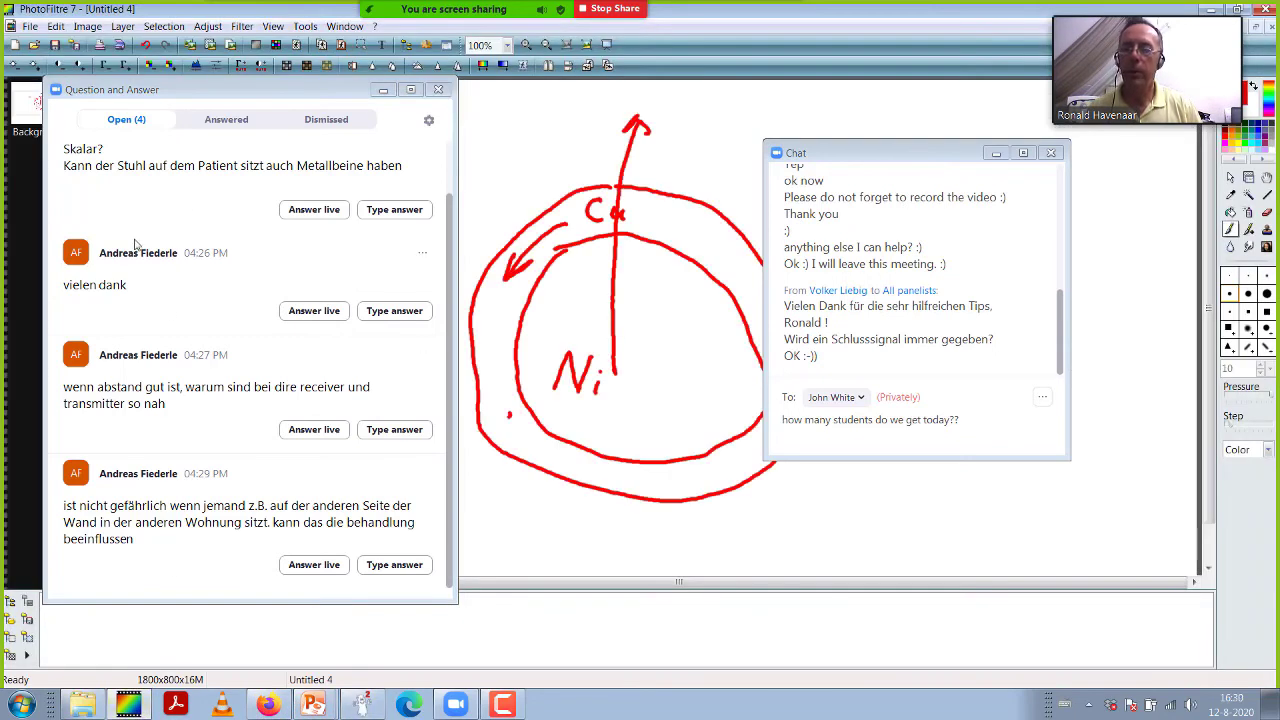
{"action": "left_click", "coordinate": [382, 93]}
{"action": "left_click", "coordinate": [996, 152]}
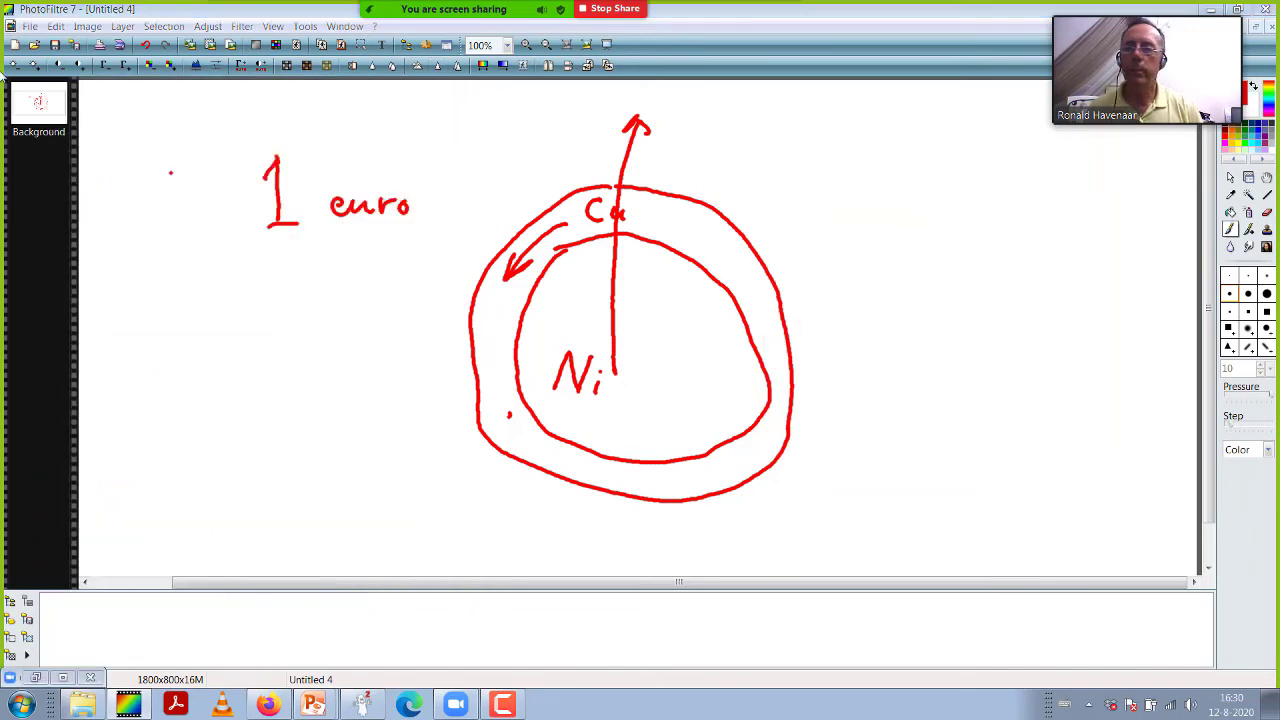
- Create a new blank 1800 x 800 pixel image with a white background at 200 pixels/inch
{"action": "left_click", "coordinate": [14, 44]}
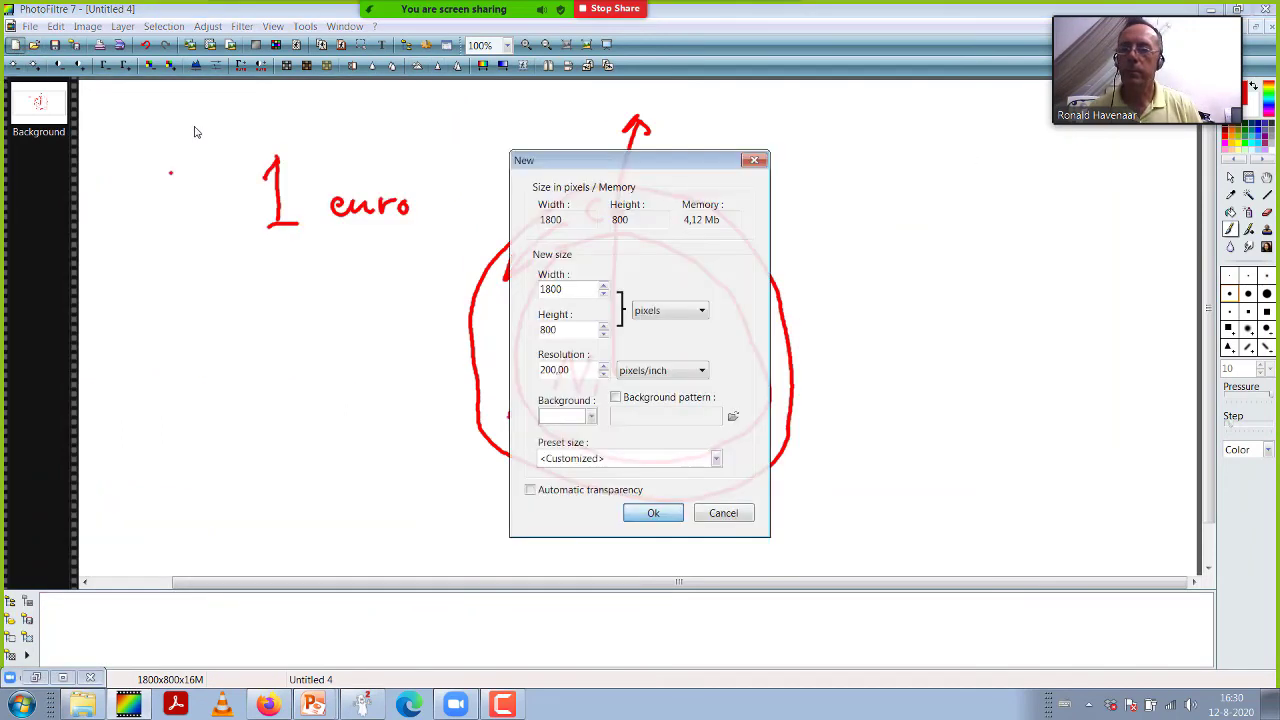
{"action": "left_click", "coordinate": [641, 515]}
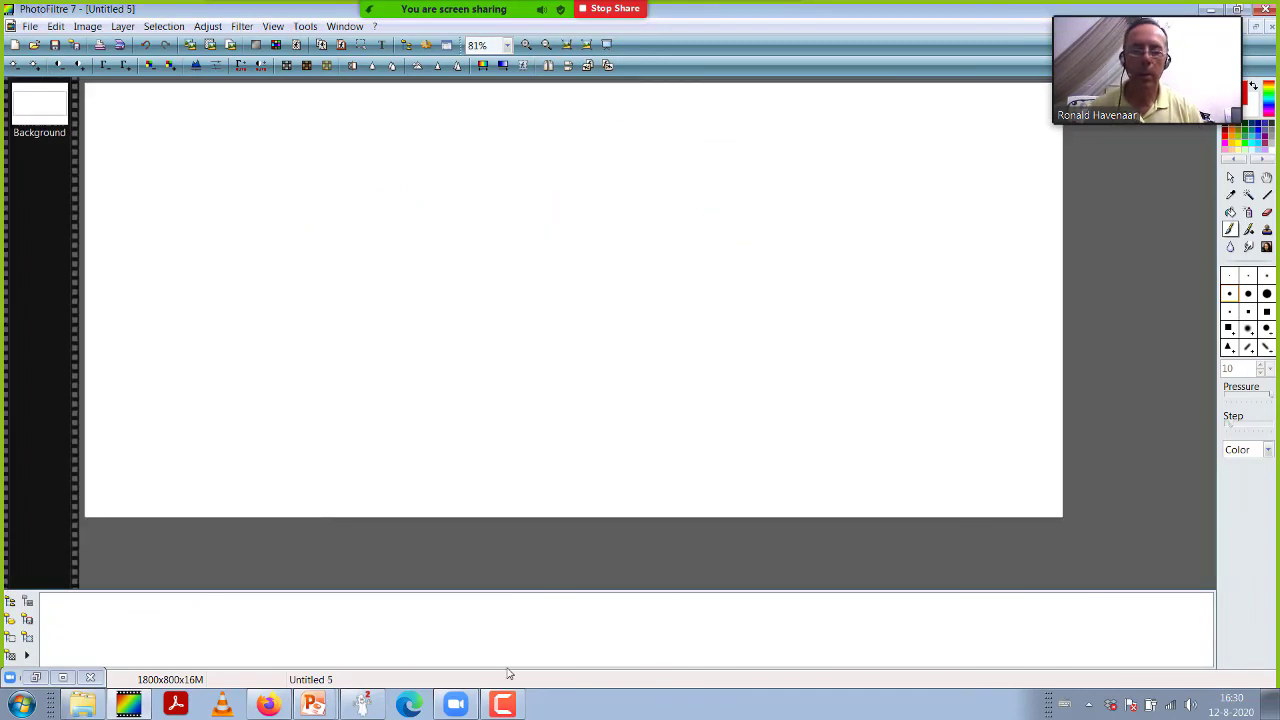
{"action": "scroll", "coordinate": [493, 463], "scroll_direction": "up", "scroll_amount": 1}
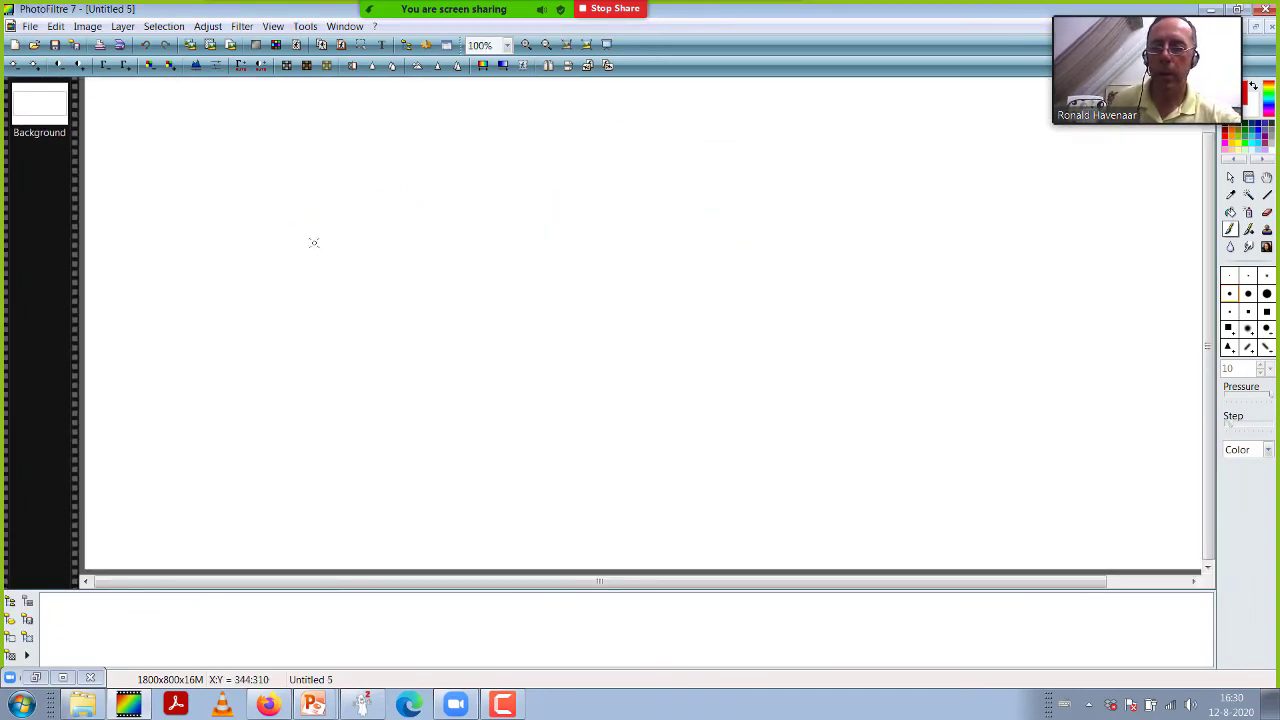
- Paint a red box on the canvas's left half with a vertical line rising above its right edge
{"action": "left_click", "coordinate": [306, 335]}
{"action": "left_click", "coordinate": [310, 389]}
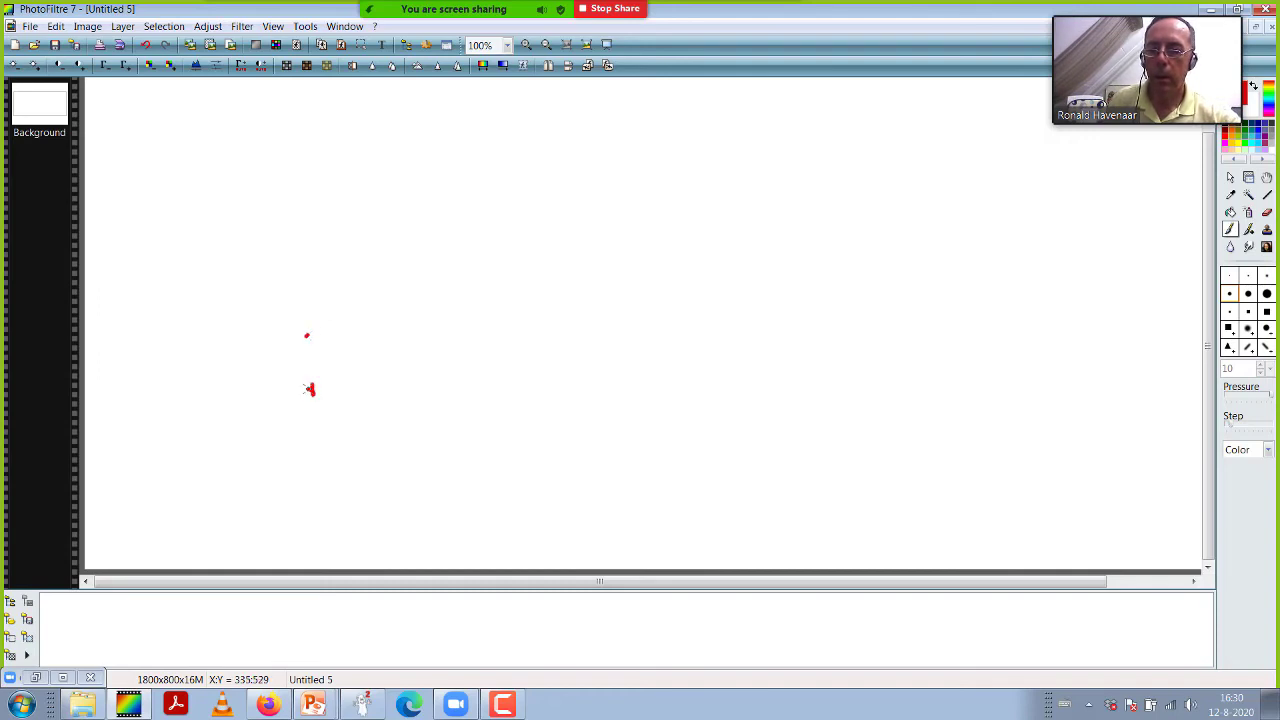
{"action": "mouse_move", "coordinate": [306, 336]}
{"action": "left_mouse_down"}
{"action": "mouse_move", "coordinate": [312, 402]}
{"action": "mouse_move", "coordinate": [434, 407]}
{"action": "mouse_move", "coordinate": [348, 322]}
{"action": "mouse_move", "coordinate": [425, 350]}
{"action": "mouse_move", "coordinate": [433, 406]}
{"action": "left_mouse_up"}
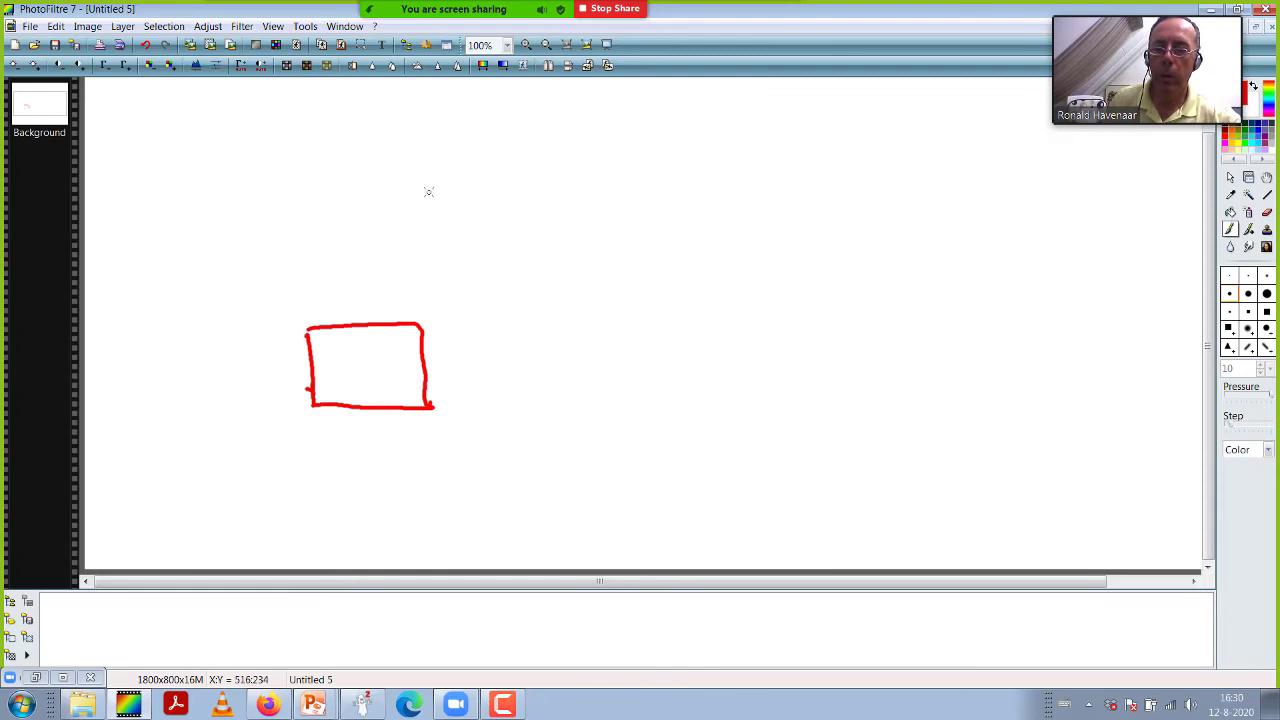
{"action": "left_click_drag", "start_coordinate": [420, 199], "coordinate": [424, 320]}
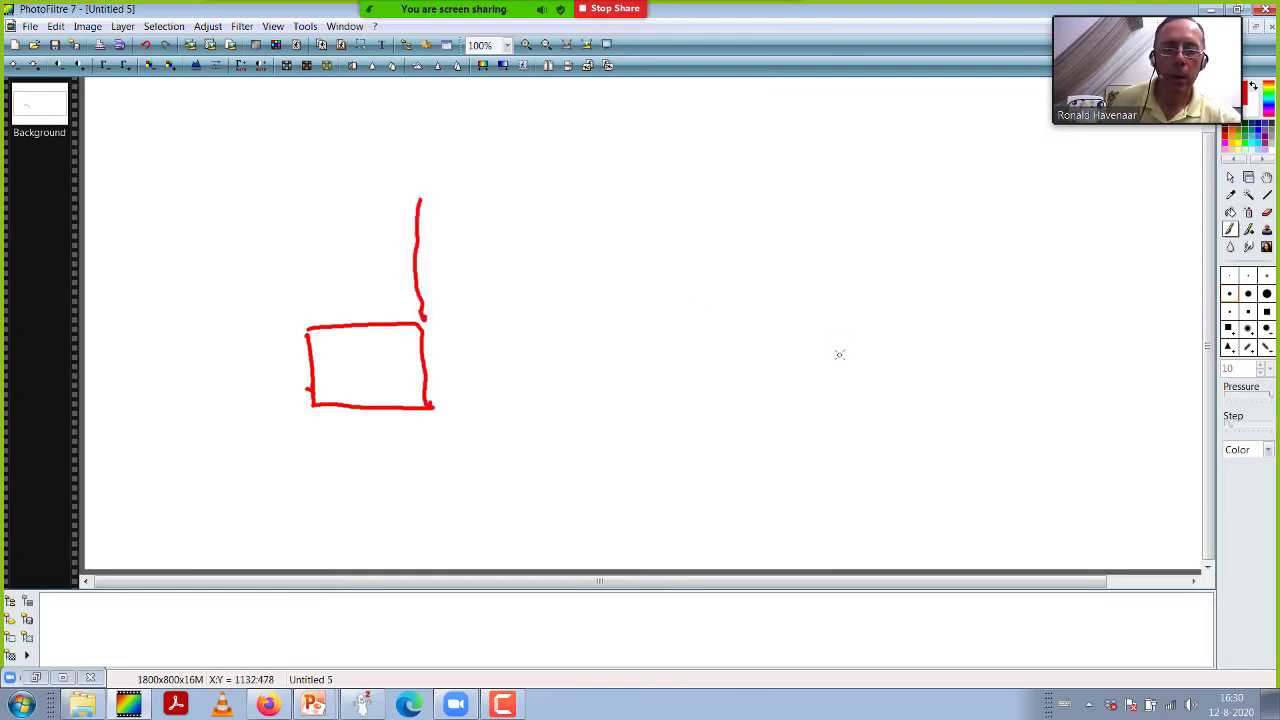
- Paint a matching red box on the canvas's right half with a vertical line rising above its left edge
{"action": "left_click", "coordinate": [699, 227]}
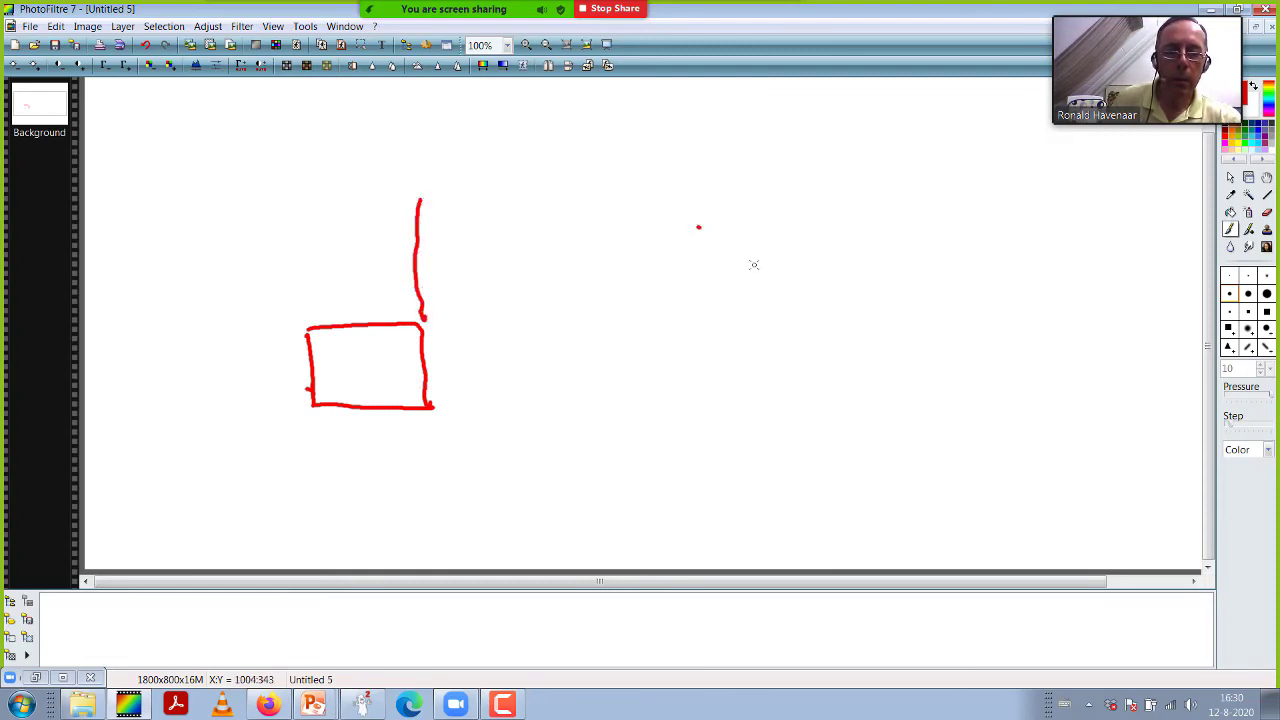
{"action": "mouse_move", "coordinate": [766, 312]}
{"action": "left_mouse_down"}
{"action": "mouse_move", "coordinate": [857, 312]}
{"action": "mouse_move", "coordinate": [855, 394]}
{"action": "mouse_move", "coordinate": [753, 394]}
{"action": "mouse_move", "coordinate": [746, 332]}
{"action": "mouse_move", "coordinate": [765, 312]}
{"action": "left_mouse_up"}
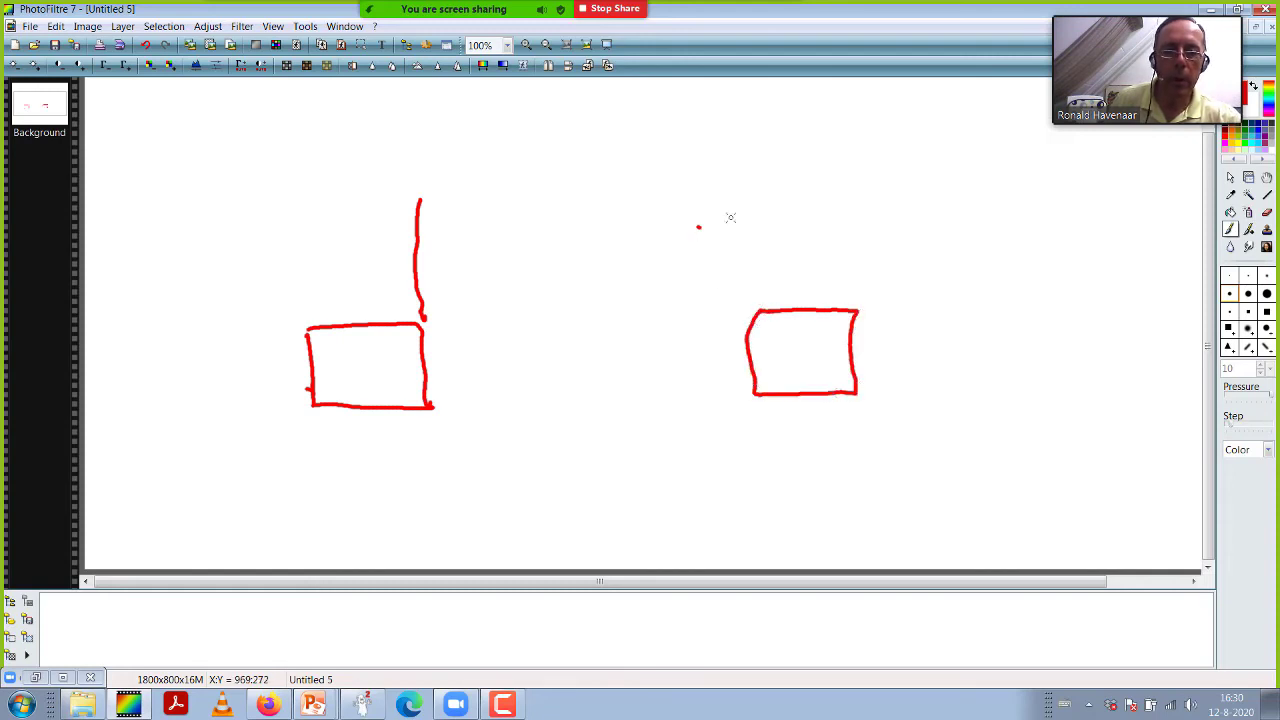
{"action": "left_click_drag", "start_coordinate": [750, 199], "coordinate": [747, 318]}
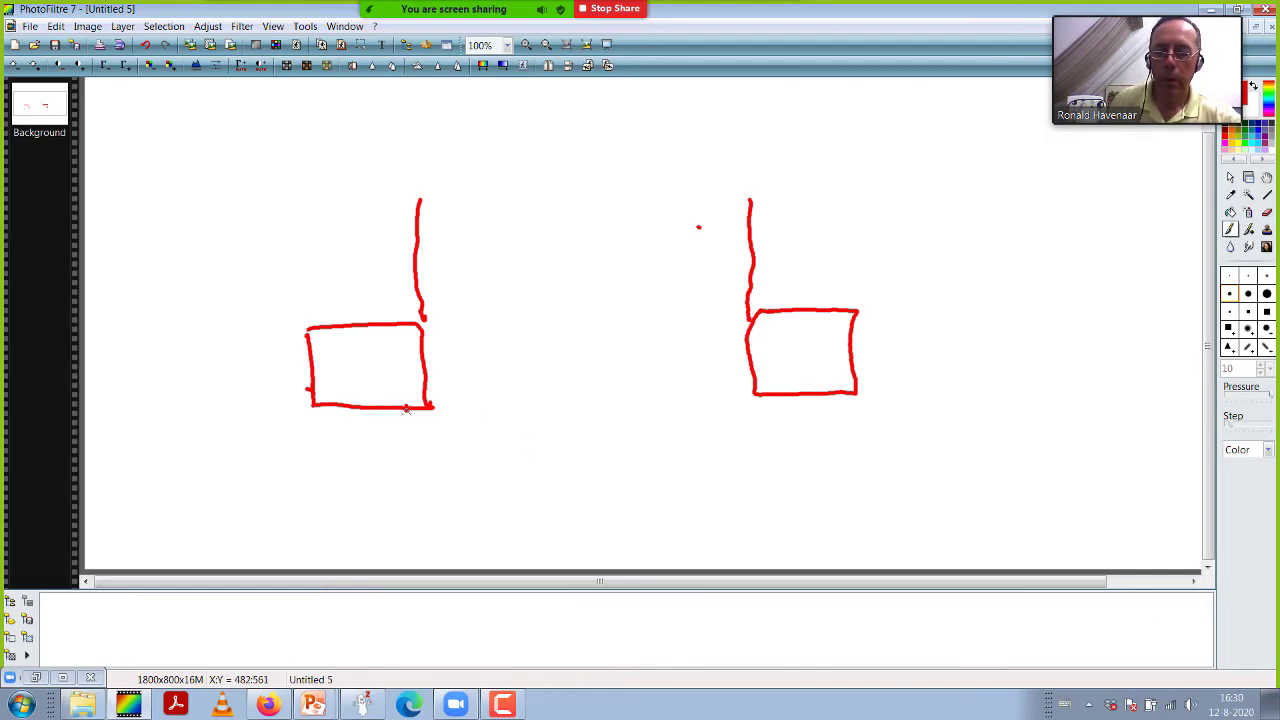
- Connect the undersides of the two boxes with a sagging curve and handwrite "Link kabel" below it
{"action": "mouse_move", "coordinate": [404, 407]}
{"action": "left_mouse_down"}
{"action": "mouse_move", "coordinate": [424, 438]}
{"action": "mouse_move", "coordinate": [600, 477]}
{"action": "mouse_move", "coordinate": [757, 424]}
{"action": "mouse_move", "coordinate": [770, 400]}
{"action": "left_mouse_up"}
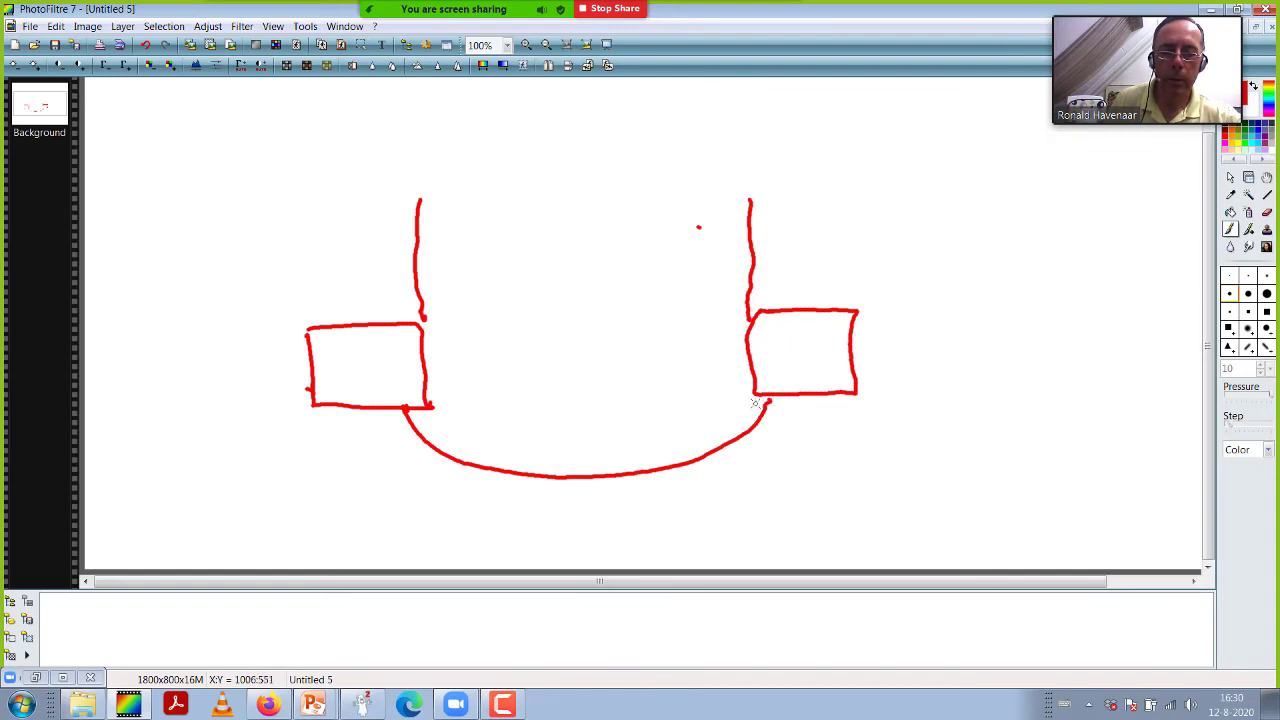
{"action": "left_click_drag", "start_coordinate": [572, 503], "coordinate": [607, 531]}
{"action": "left_click", "coordinate": [606, 509]}
{"action": "mouse_move", "coordinate": [619, 530]}
{"action": "left_mouse_down"}
{"action": "mouse_move", "coordinate": [628, 515]}
{"action": "mouse_move", "coordinate": [645, 532]}
{"action": "left_mouse_up"}
{"action": "mouse_move", "coordinate": [653, 500]}
{"action": "left_mouse_down"}
{"action": "mouse_move", "coordinate": [655, 534]}
{"action": "mouse_move", "coordinate": [671, 532]}
{"action": "left_mouse_up"}
{"action": "mouse_move", "coordinate": [716, 493]}
{"action": "left_mouse_down"}
{"action": "mouse_move", "coordinate": [717, 530]}
{"action": "mouse_move", "coordinate": [760, 527]}
{"action": "left_mouse_up"}
{"action": "left_click_drag", "start_coordinate": [770, 490], "coordinate": [769, 525]}
{"action": "mouse_move", "coordinate": [770, 515]}
{"action": "left_mouse_down"}
{"action": "mouse_move", "coordinate": [790, 518]}
{"action": "mouse_move", "coordinate": [772, 524]}
{"action": "left_mouse_up"}
{"action": "left_click_drag", "start_coordinate": [800, 515], "coordinate": [831, 527]}
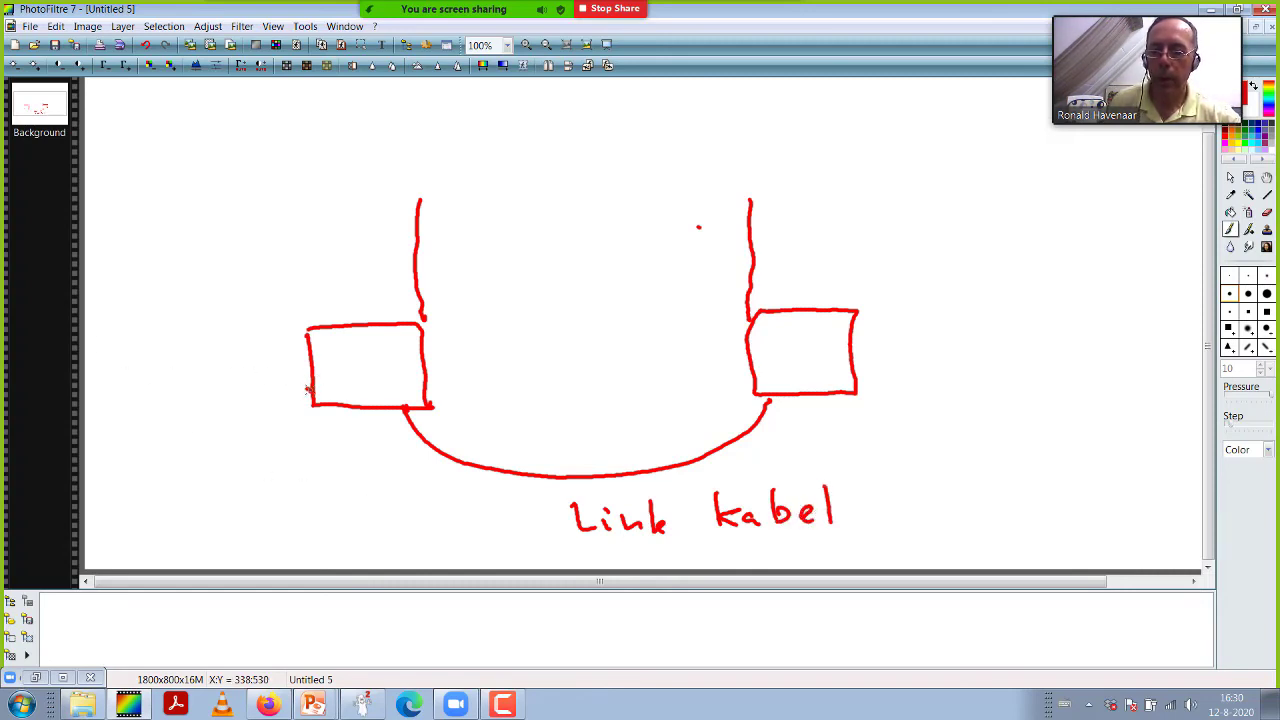
- Add a lead labelled "power" to the left box, and letter the left box "T" and the right box "R"
{"action": "mouse_move", "coordinate": [311, 390]}
{"action": "left_mouse_down"}
{"action": "mouse_move", "coordinate": [221, 448]}
{"action": "mouse_move", "coordinate": [282, 444]}
{"action": "left_mouse_up"}
{"action": "left_click_drag", "start_coordinate": [286, 452], "coordinate": [305, 450]}
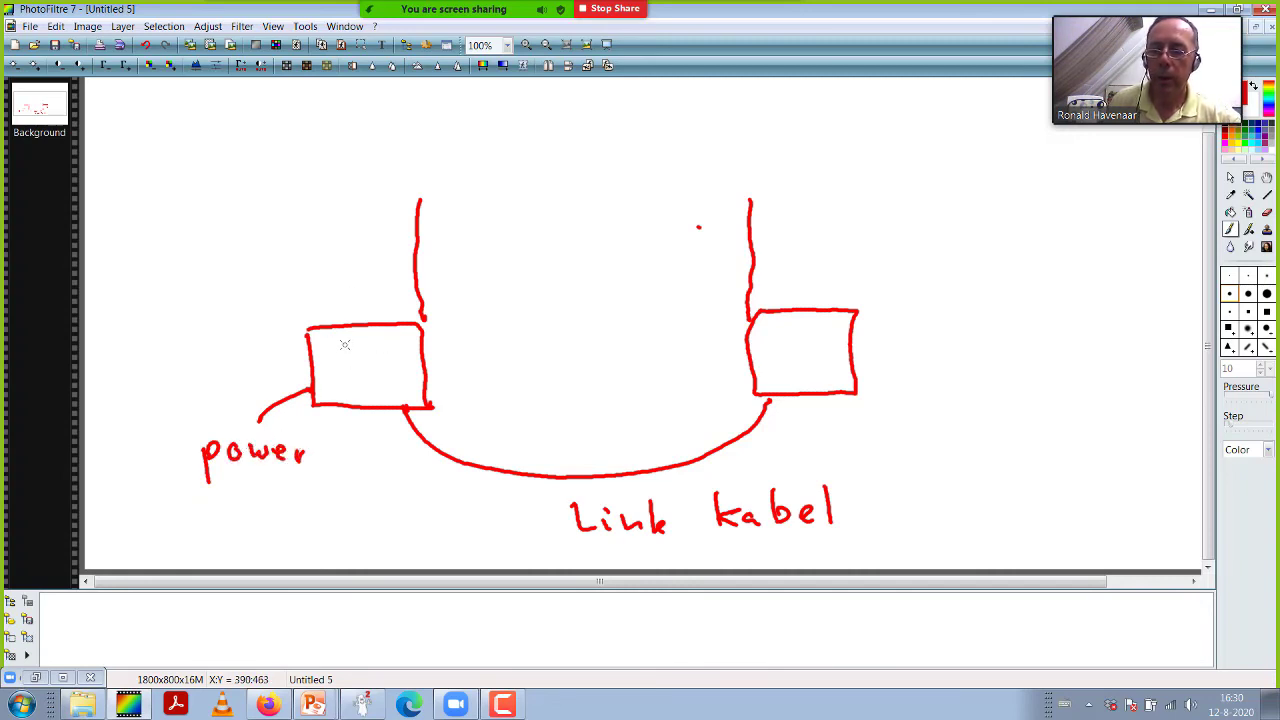
{"action": "mouse_move", "coordinate": [374, 347]}
{"action": "left_mouse_down"}
{"action": "mouse_move", "coordinate": [375, 382]}
{"action": "mouse_move", "coordinate": [392, 346]}
{"action": "left_mouse_up"}
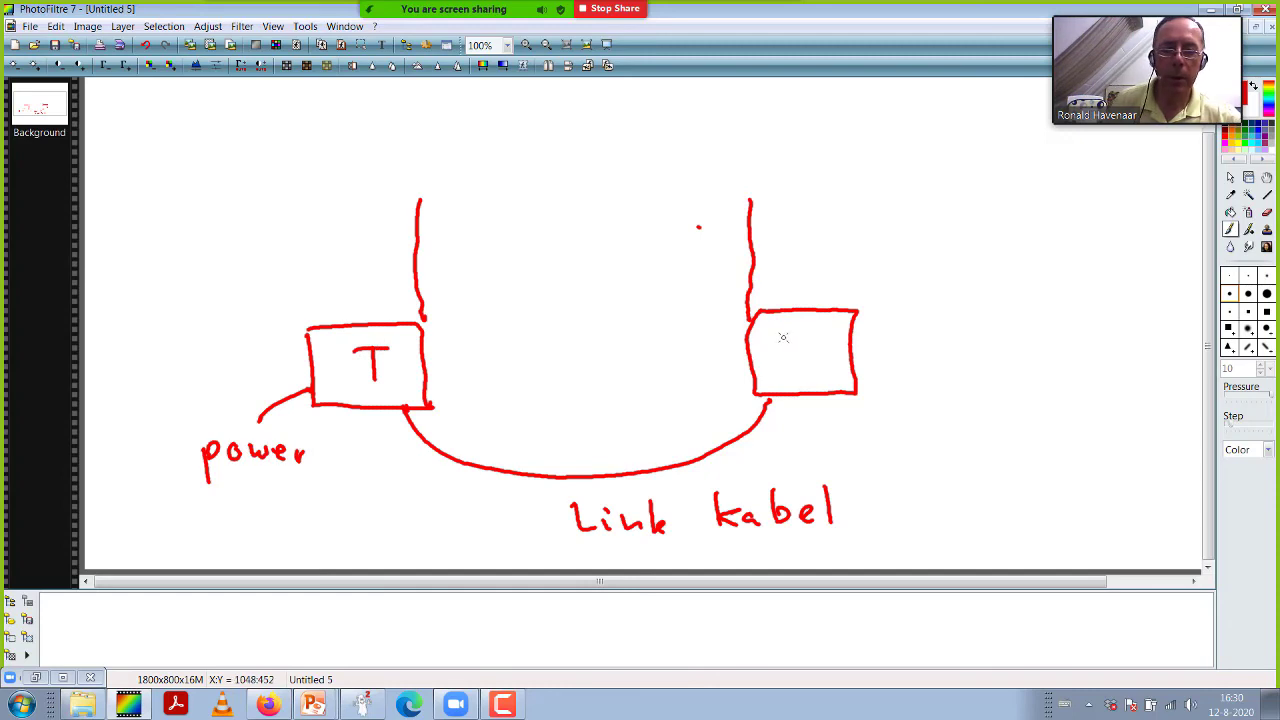
{"action": "mouse_move", "coordinate": [791, 343]}
{"action": "left_mouse_down"}
{"action": "mouse_move", "coordinate": [792, 372]}
{"action": "mouse_move", "coordinate": [800, 338]}
{"action": "mouse_move", "coordinate": [818, 372]}
{"action": "left_mouse_up"}
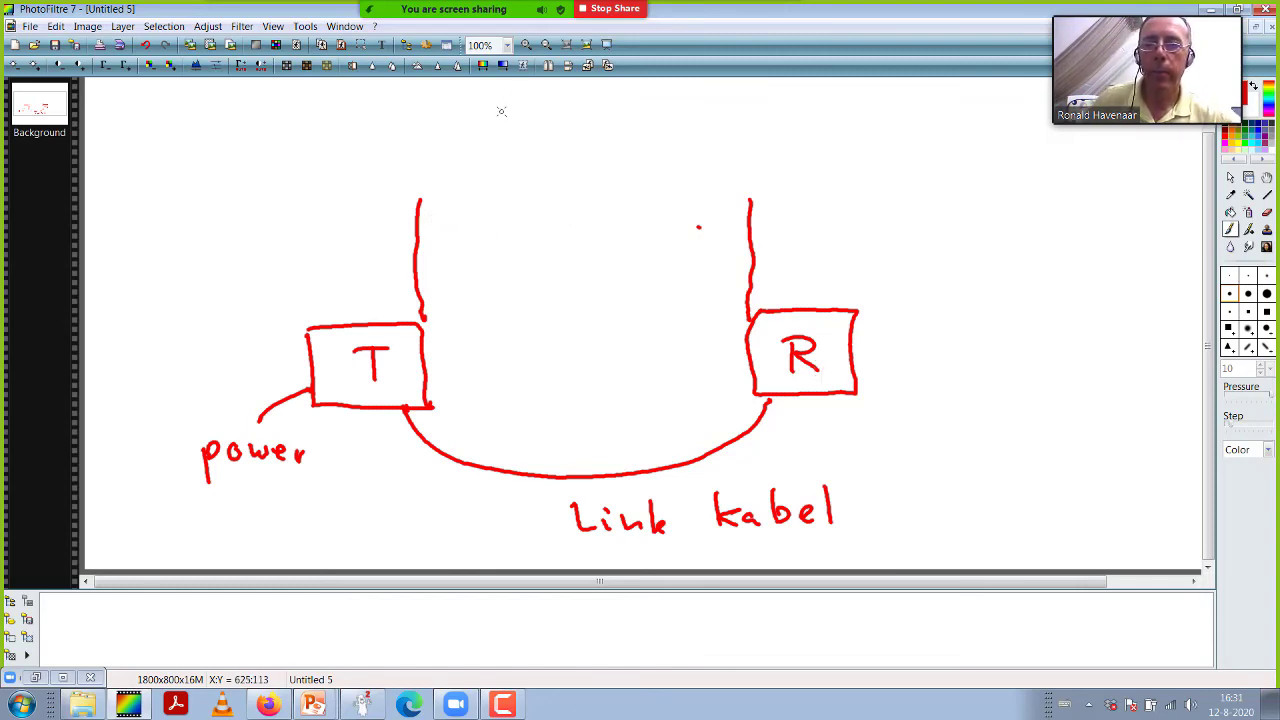
- Handwrite "Capacitor" above the diagram and paint a horizontal line between the upper parts of the two vertical lines
{"action": "mouse_move", "coordinate": [517, 103]}
{"action": "left_mouse_down"}
{"action": "mouse_move", "coordinate": [516, 122]}
{"action": "mouse_move", "coordinate": [544, 112]}
{"action": "mouse_move", "coordinate": [546, 126]}
{"action": "left_mouse_up"}
{"action": "mouse_move", "coordinate": [558, 106]}
{"action": "left_mouse_down"}
{"action": "mouse_move", "coordinate": [648, 122]}
{"action": "mouse_move", "coordinate": [697, 108]}
{"action": "left_mouse_up"}
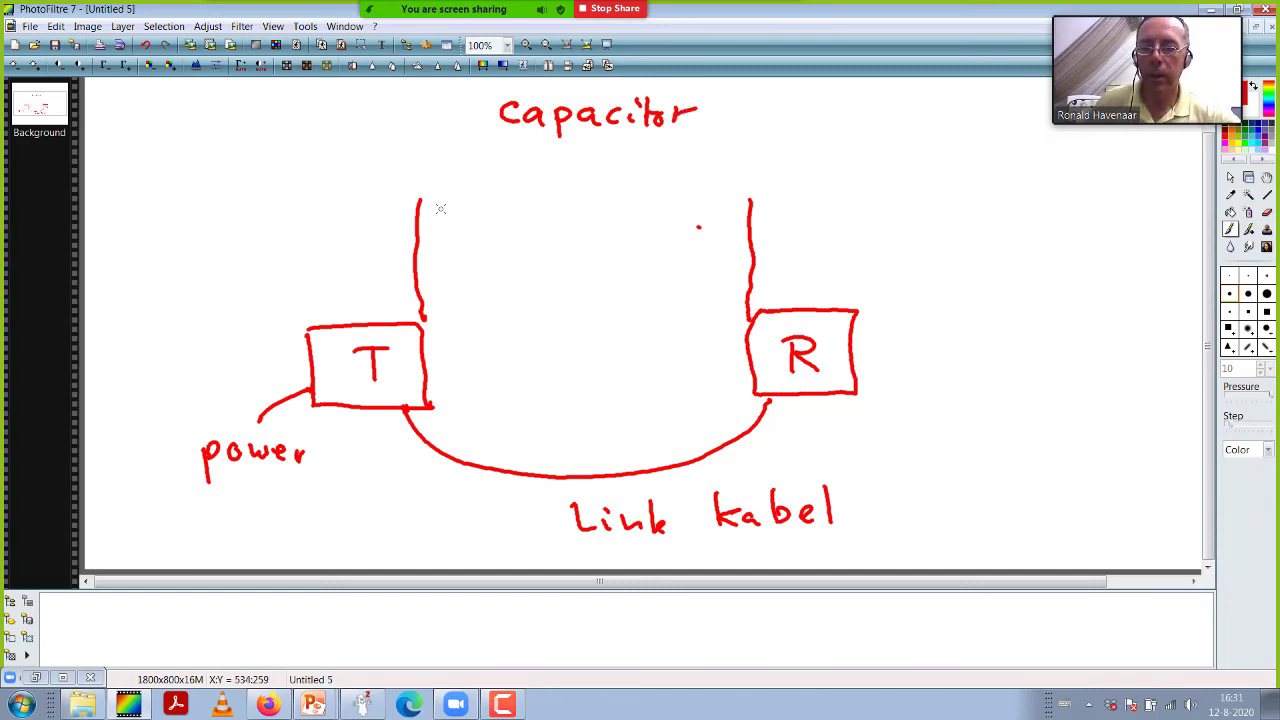
{"action": "left_click_drag", "start_coordinate": [440, 214], "coordinate": [710, 211]}
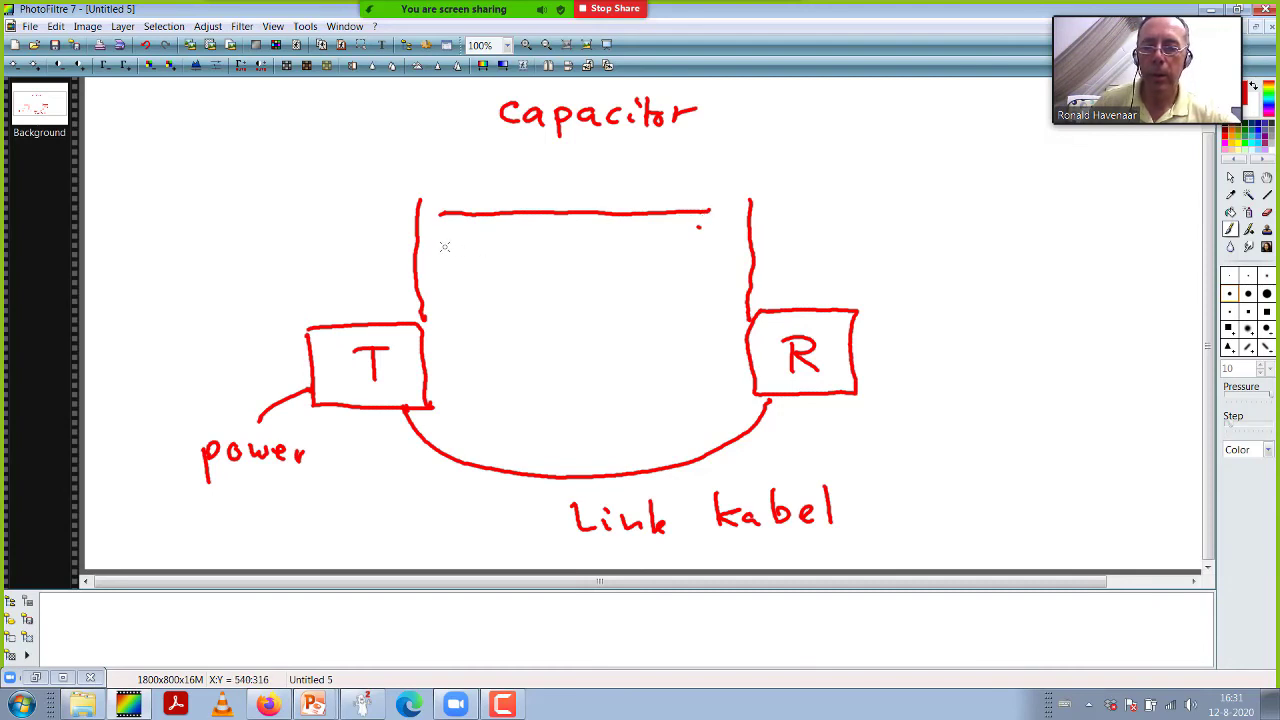